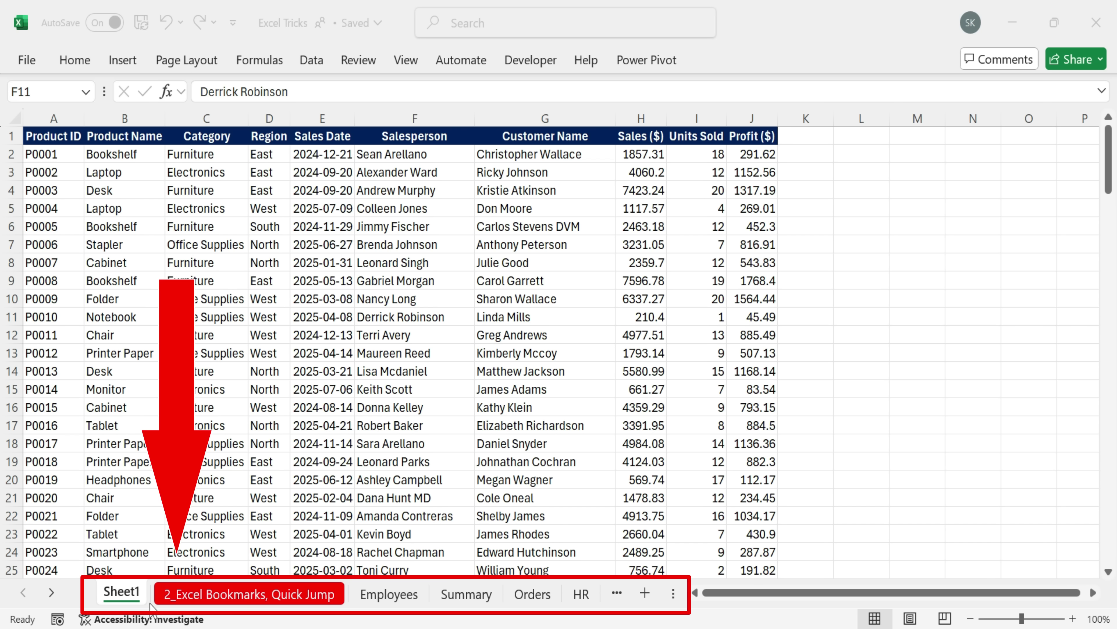
Step: Scroll the sheet tabs to view the later sheets, then scroll back to Sheet1
{"action": "left_click", "coordinate": [51, 594]}
{"action": "left_click", "coordinate": [52, 593]}
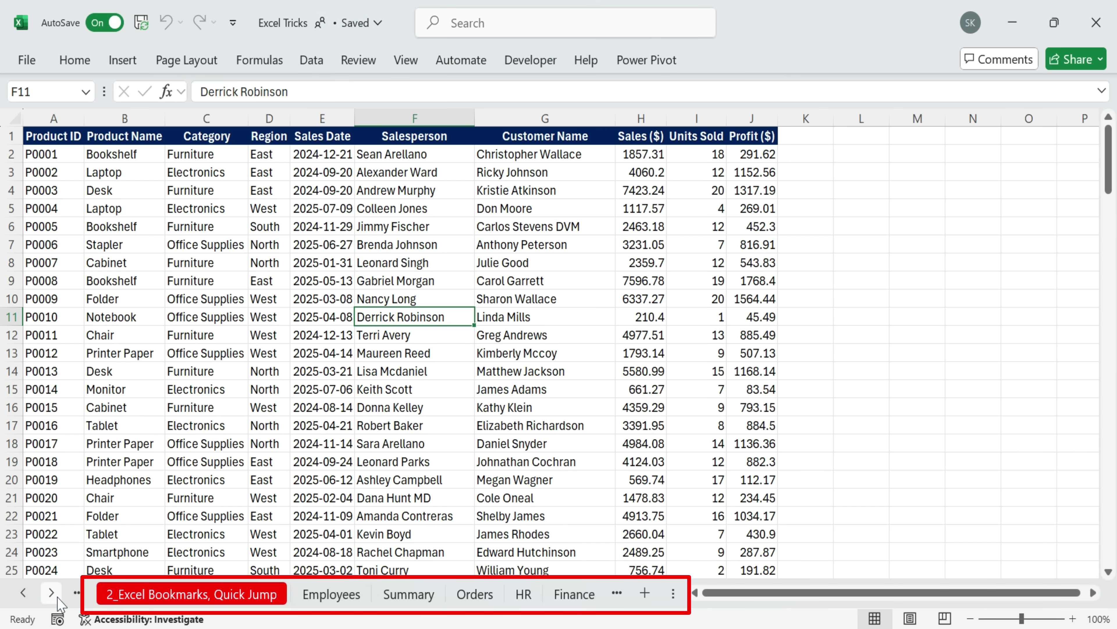
{"action": "left_click", "coordinate": [52, 592]}
{"action": "left_click", "coordinate": [23, 592]}
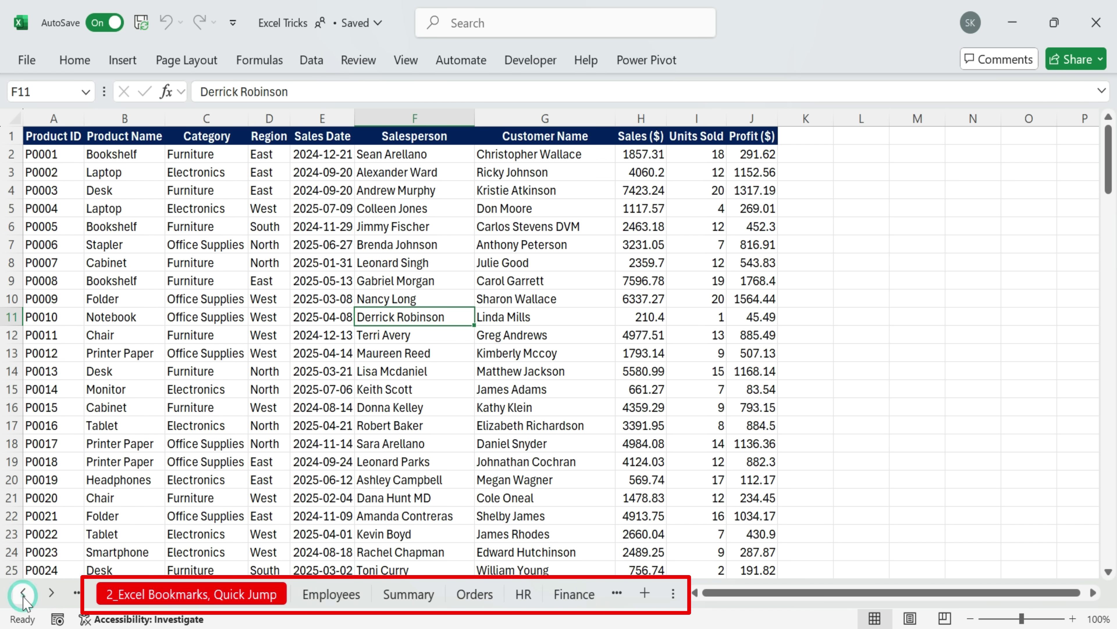
{"action": "left_click", "coordinate": [23, 593]}
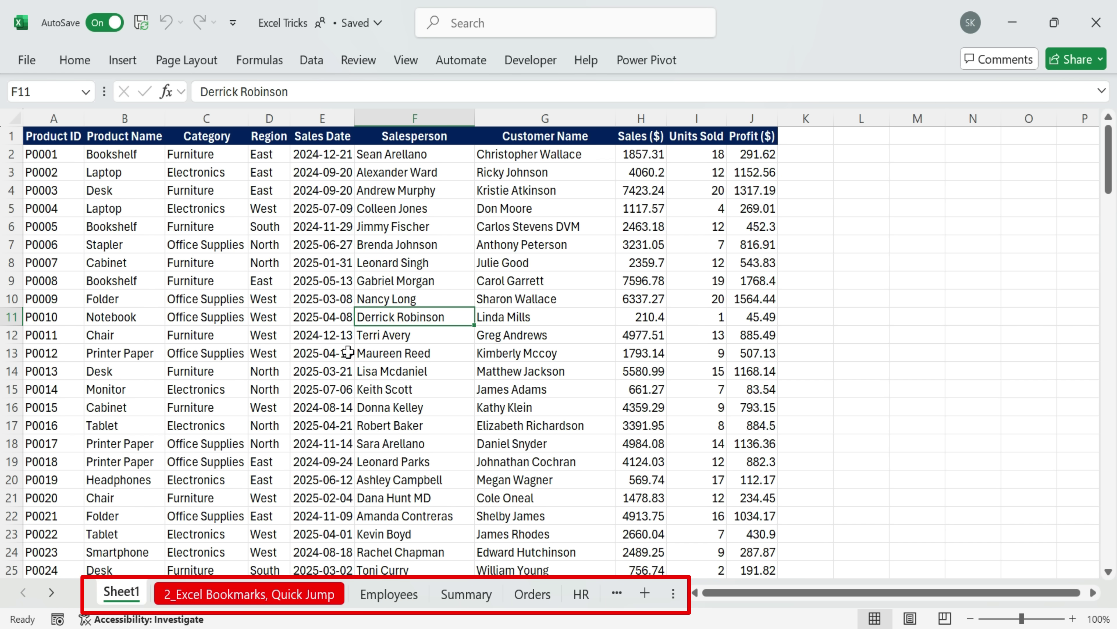
Step: Open the Navigation pane from the View tab and dock it on the left
{"action": "left_click", "coordinate": [406, 58]}
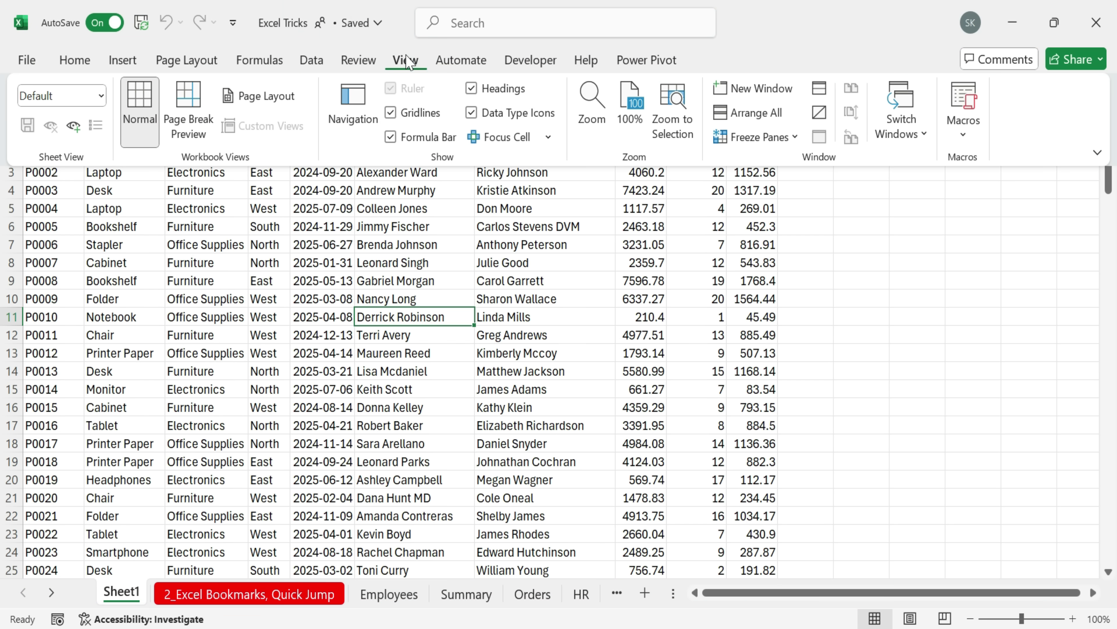
{"action": "left_click", "coordinate": [353, 106]}
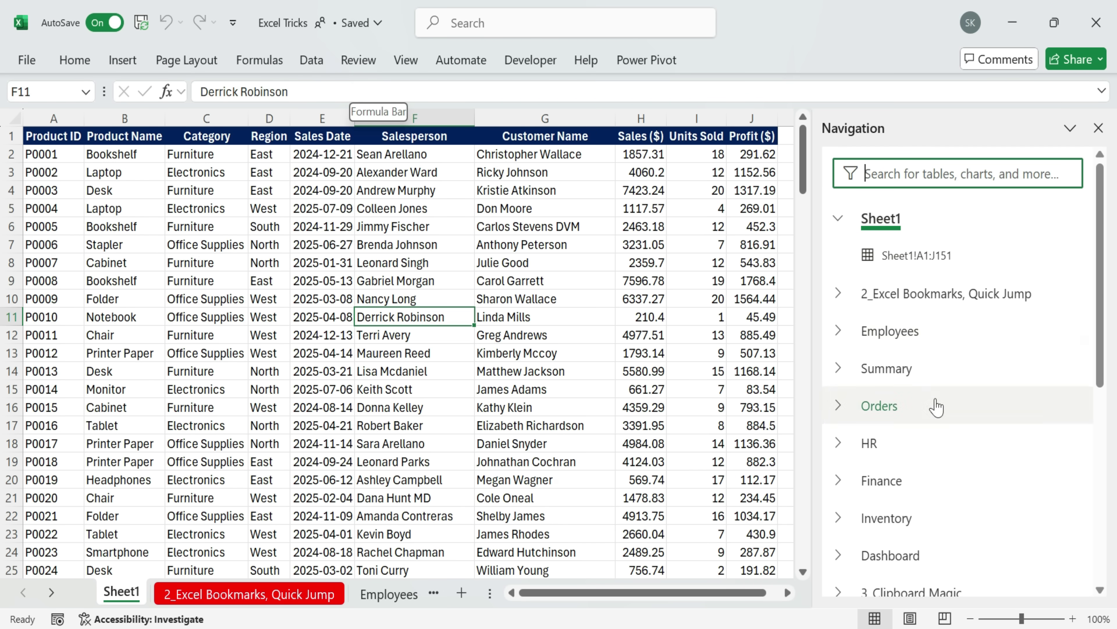
{"action": "left_click", "coordinate": [977, 128]}
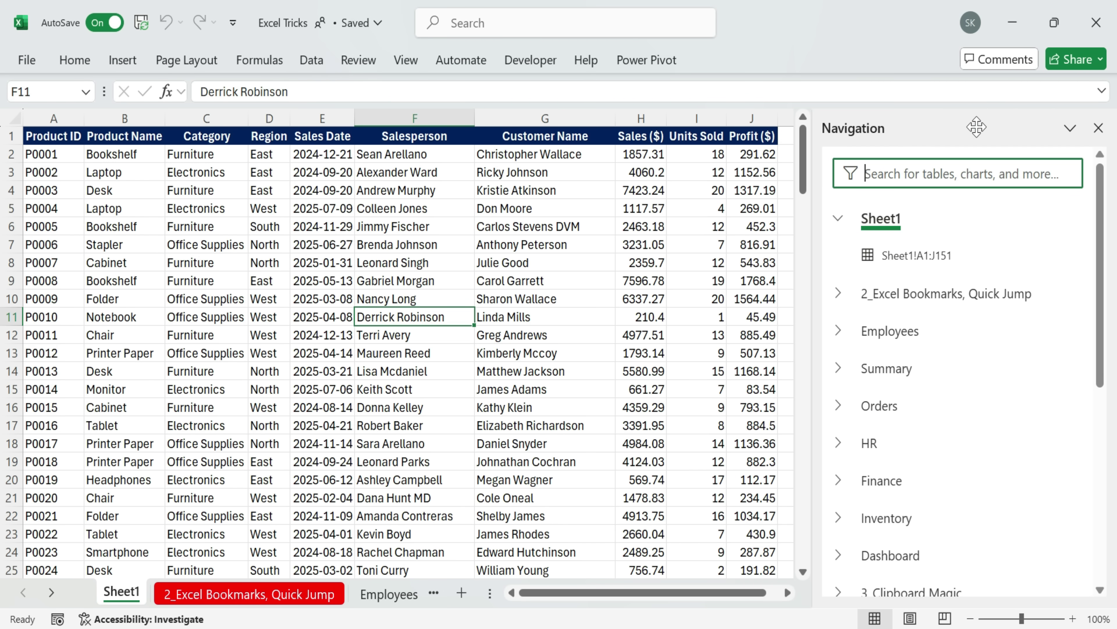
{"action": "left_click_drag", "start_coordinate": [976, 128], "coordinate": [13, 150]}
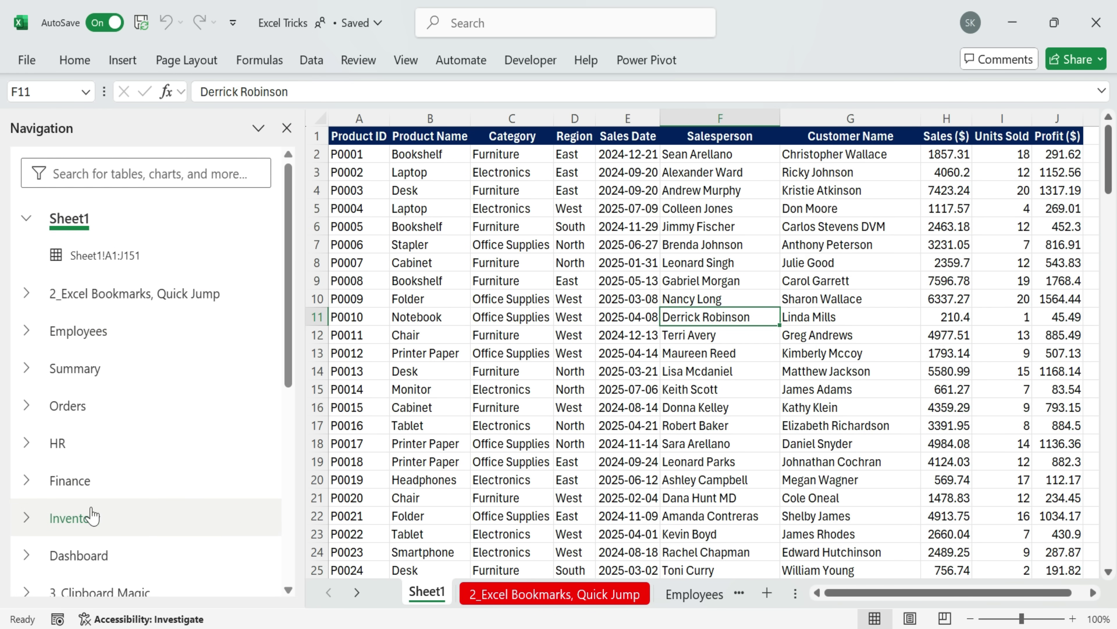
Step: Jump to the Inventory sheet from the Navigation pane, then back to Sheet1
{"action": "left_click", "coordinate": [86, 520]}
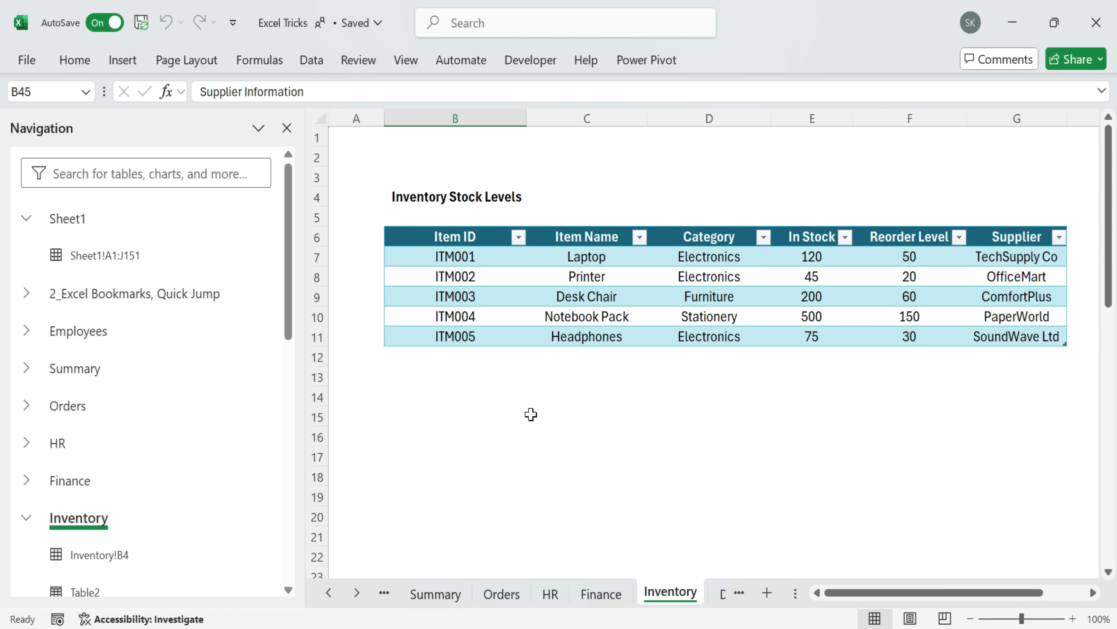
{"action": "scroll", "coordinate": [573, 404], "scroll_direction": "down", "scroll_amount": 11}
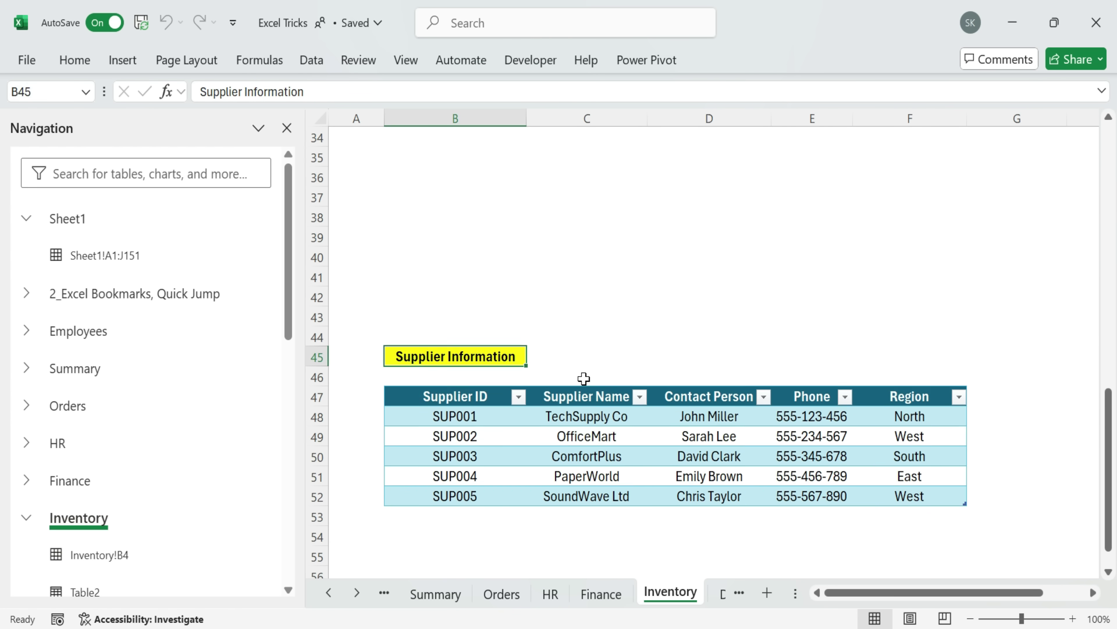
{"action": "scroll", "coordinate": [584, 378], "scroll_direction": "up", "scroll_amount": 2}
{"action": "scroll", "coordinate": [585, 378], "scroll_direction": "up", "scroll_amount": 9}
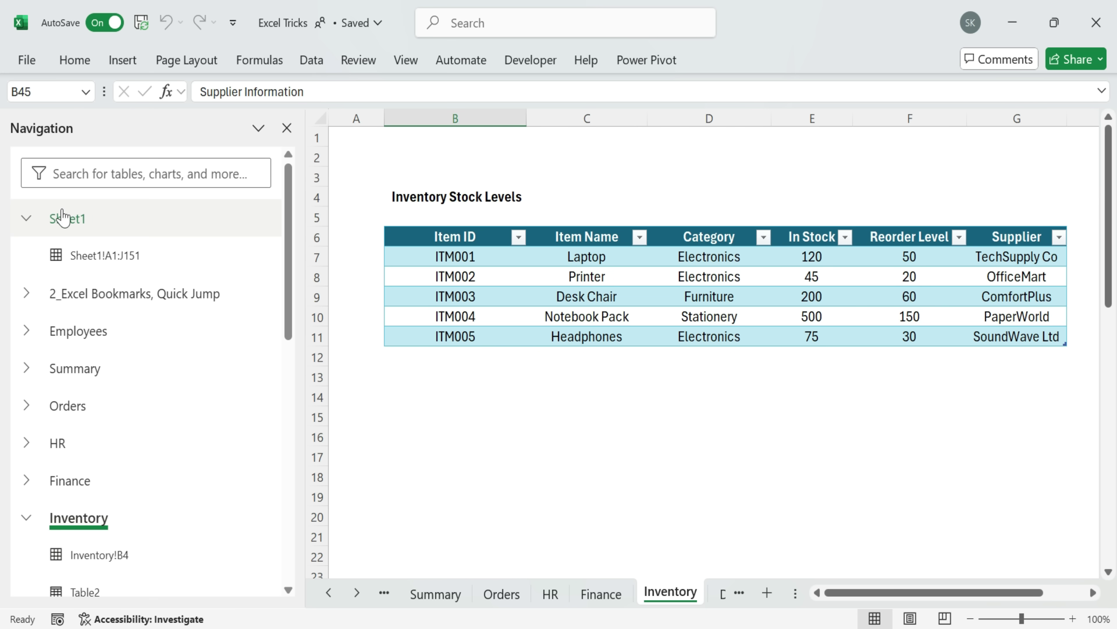
{"action": "left_click", "coordinate": [74, 227]}
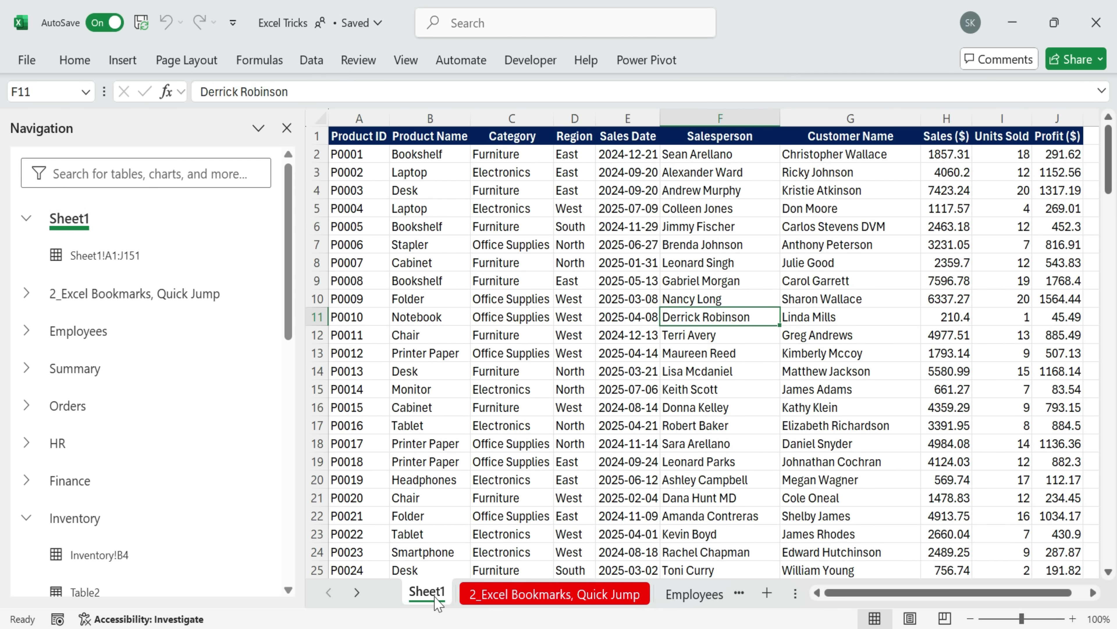
Step: Rename Sheet1 from the Navigation pane, keeping the name Sheet1
{"action": "right_click", "coordinate": [67, 217]}
{"action": "left_click", "coordinate": [117, 229]}
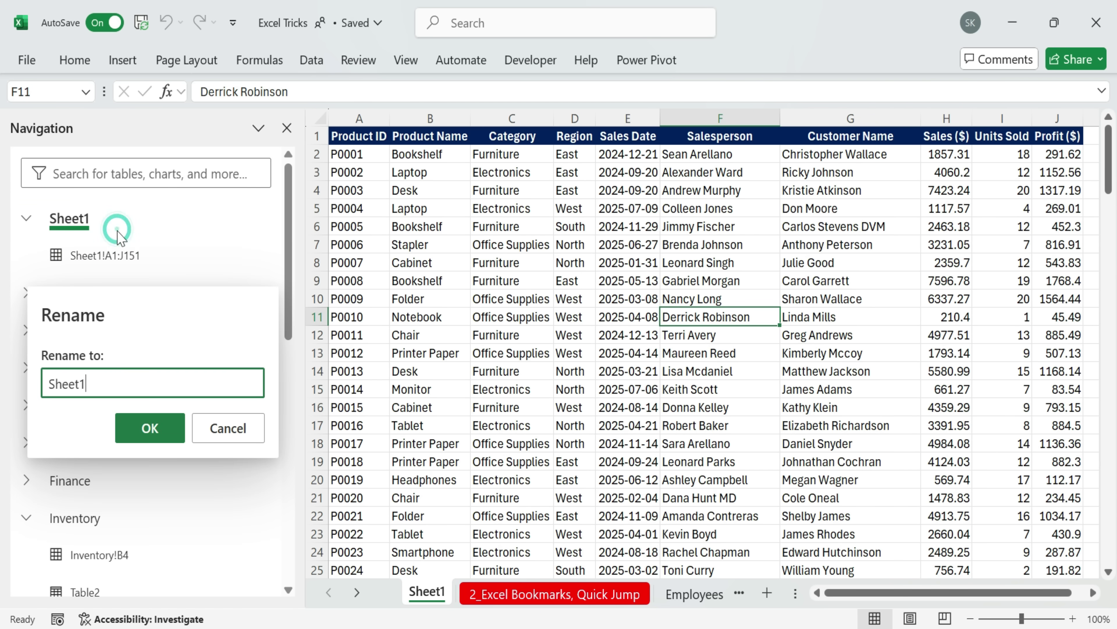
{"action": "double_click", "coordinate": [99, 383]}
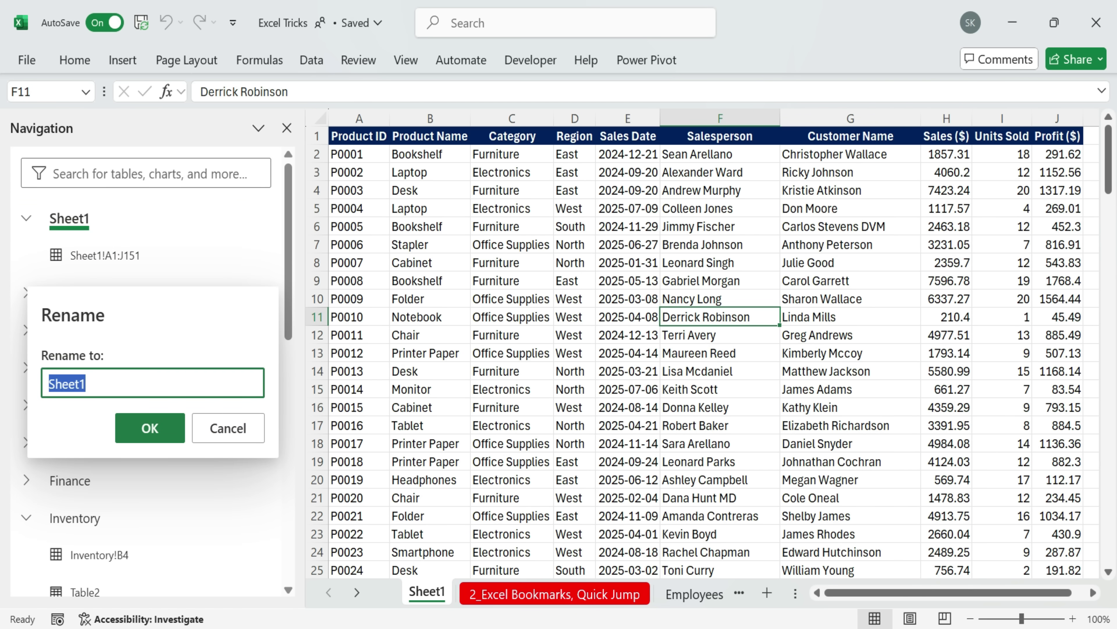
{"action": "left_click", "coordinate": [170, 438]}
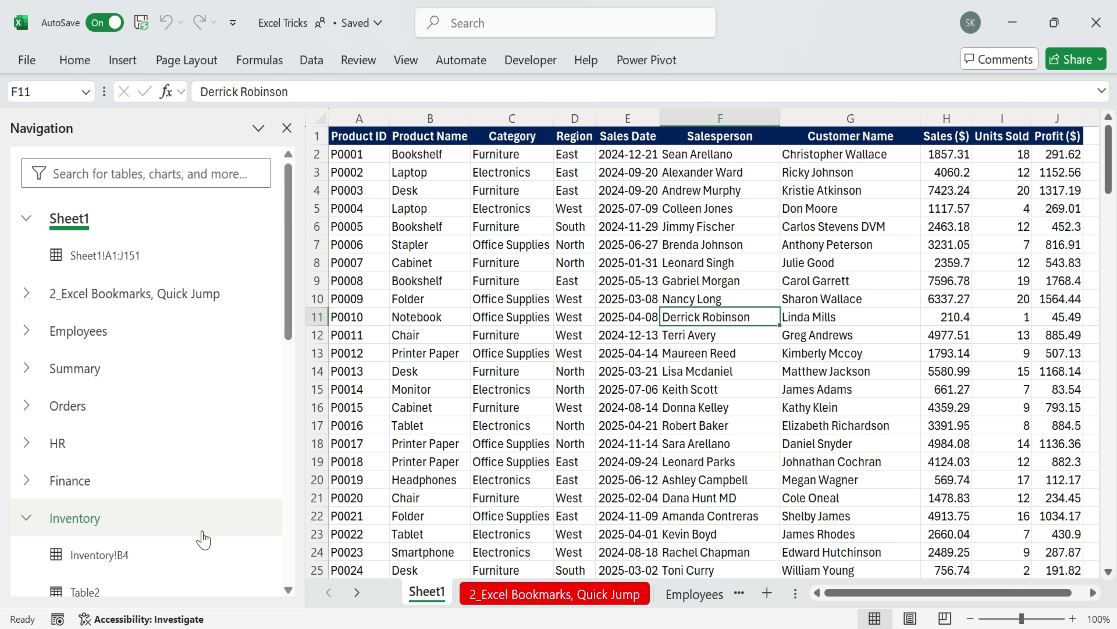
Step: Jump to Inventory!B45, Table4, Table3 and Table2 via the pane, then return to Sheet1
{"action": "scroll", "coordinate": [203, 539], "scroll_direction": "down", "scroll_amount": 5}
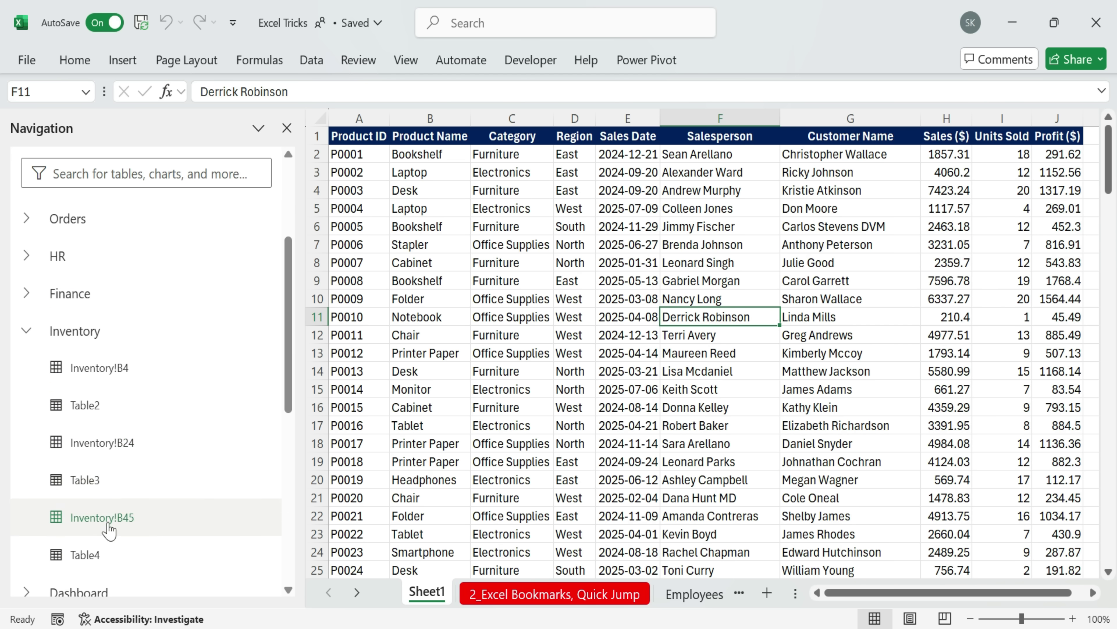
{"action": "left_click", "coordinate": [114, 520]}
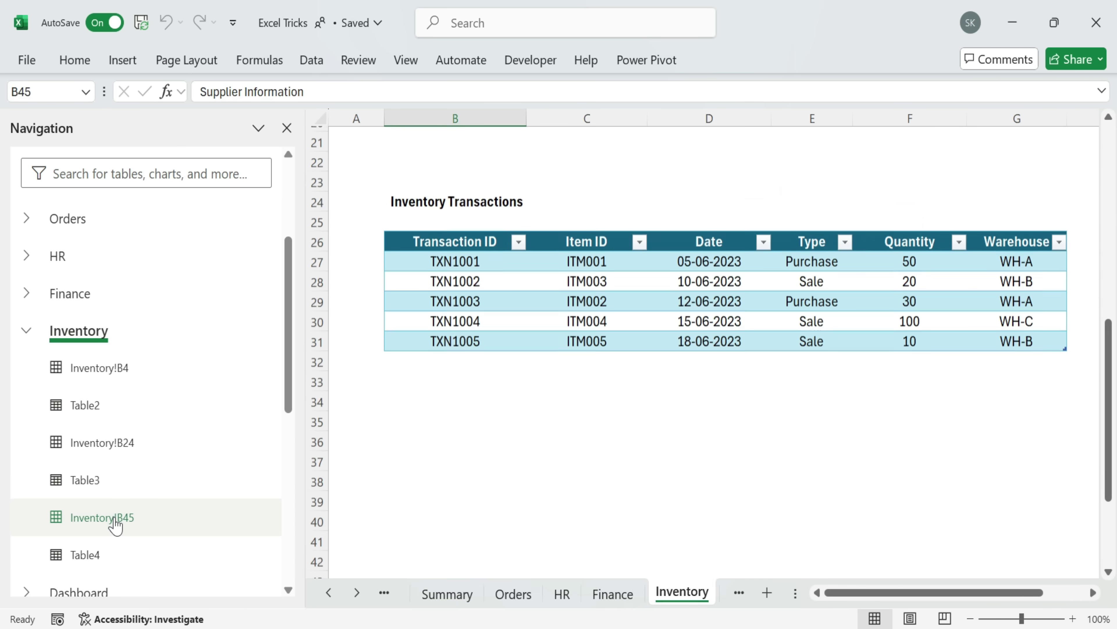
{"action": "scroll", "coordinate": [524, 484], "scroll_direction": "down", "scroll_amount": 4}
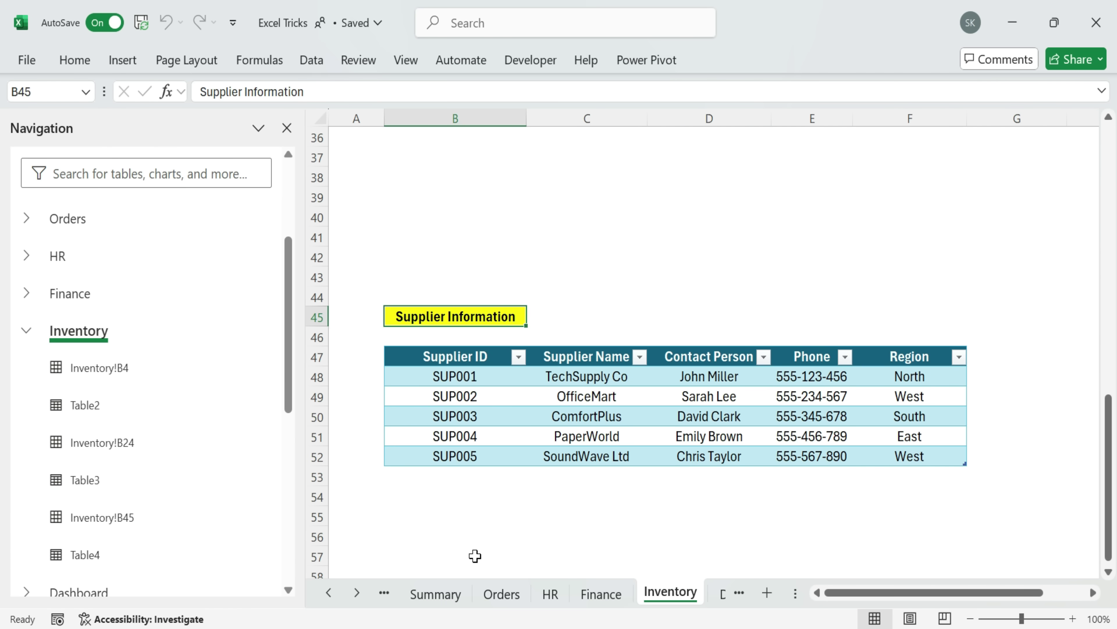
{"action": "left_click", "coordinate": [83, 555]}
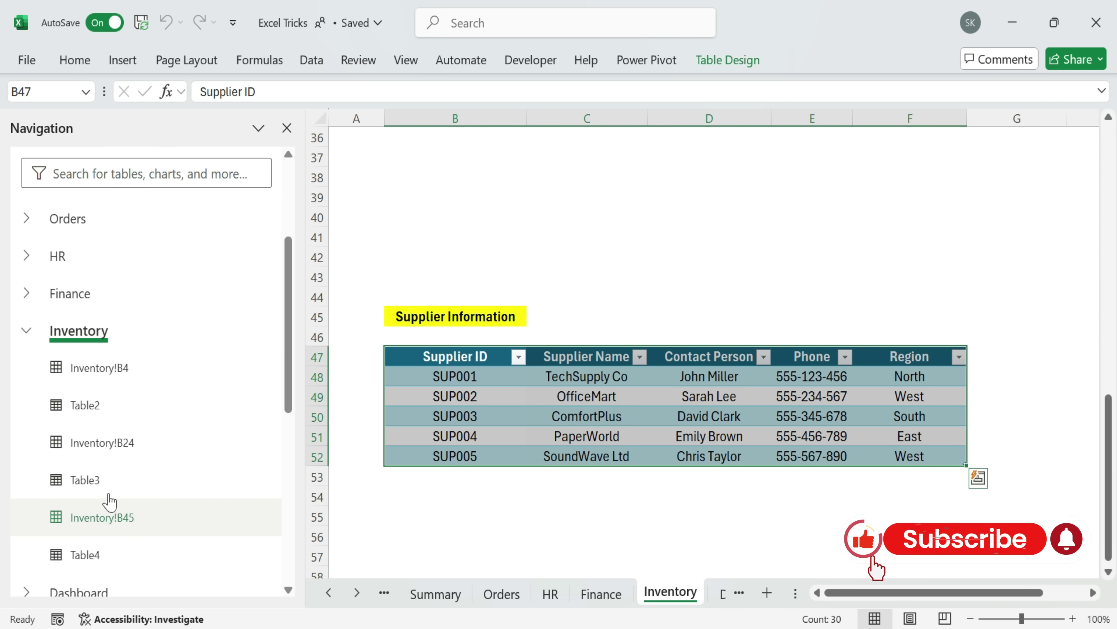
{"action": "left_click", "coordinate": [104, 480]}
{"action": "scroll", "coordinate": [781, 332], "scroll_direction": "up", "scroll_amount": 2}
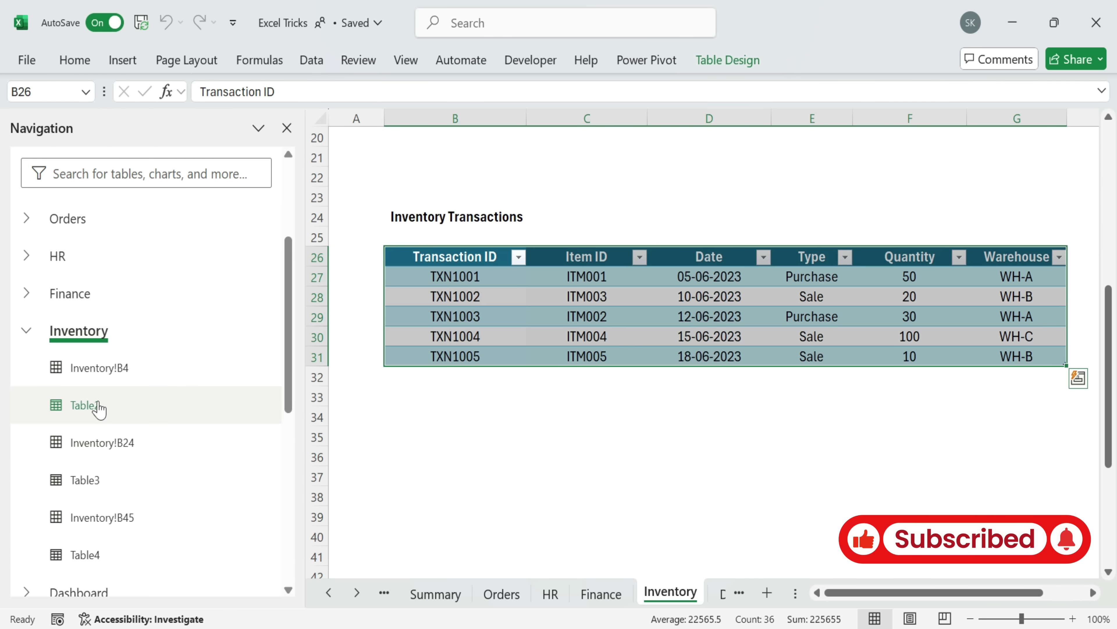
{"action": "left_click", "coordinate": [99, 406]}
{"action": "scroll", "coordinate": [801, 394], "scroll_direction": "up", "scroll_amount": 2}
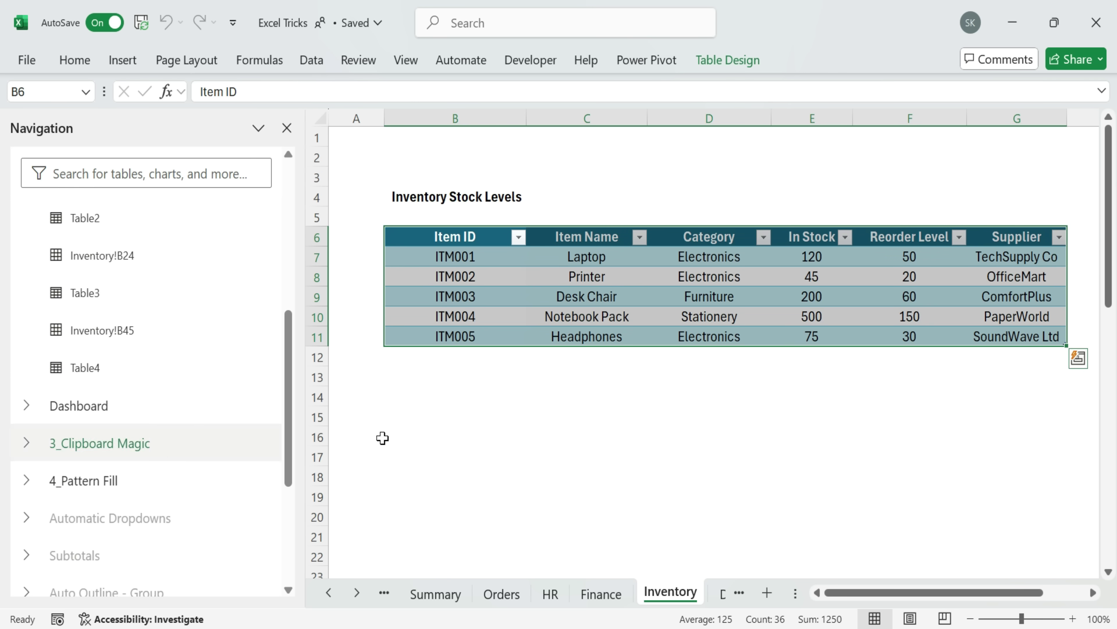
{"action": "scroll", "coordinate": [95, 441], "scroll_direction": "up", "scroll_amount": 4}
{"action": "left_click", "coordinate": [81, 220]}
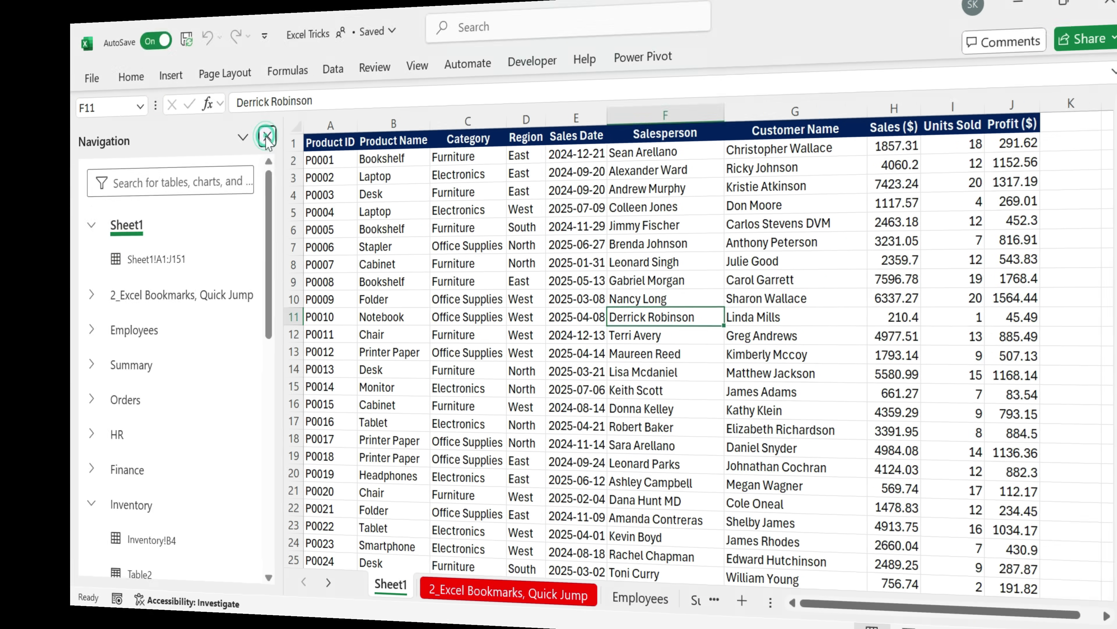
Step: Close the Navigation pane and scroll the sheet tabs until Inventory is visible
{"action": "left_click", "coordinate": [236, 129]}
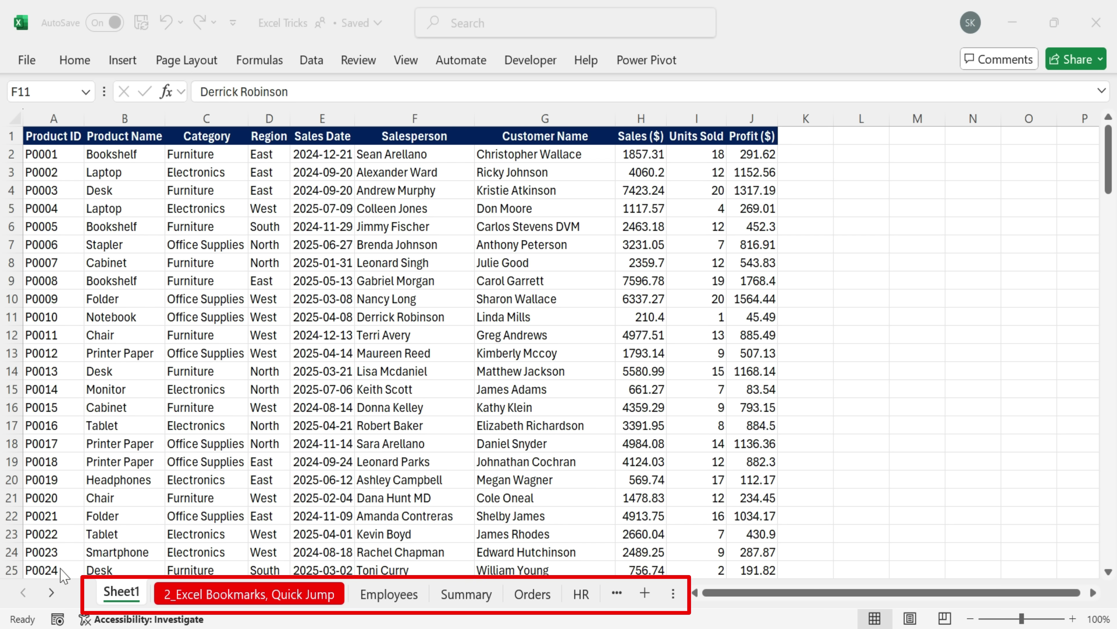
{"action": "left_click", "coordinate": [51, 591]}
{"action": "left_click", "coordinate": [51, 592]}
{"action": "left_click", "coordinate": [51, 592]}
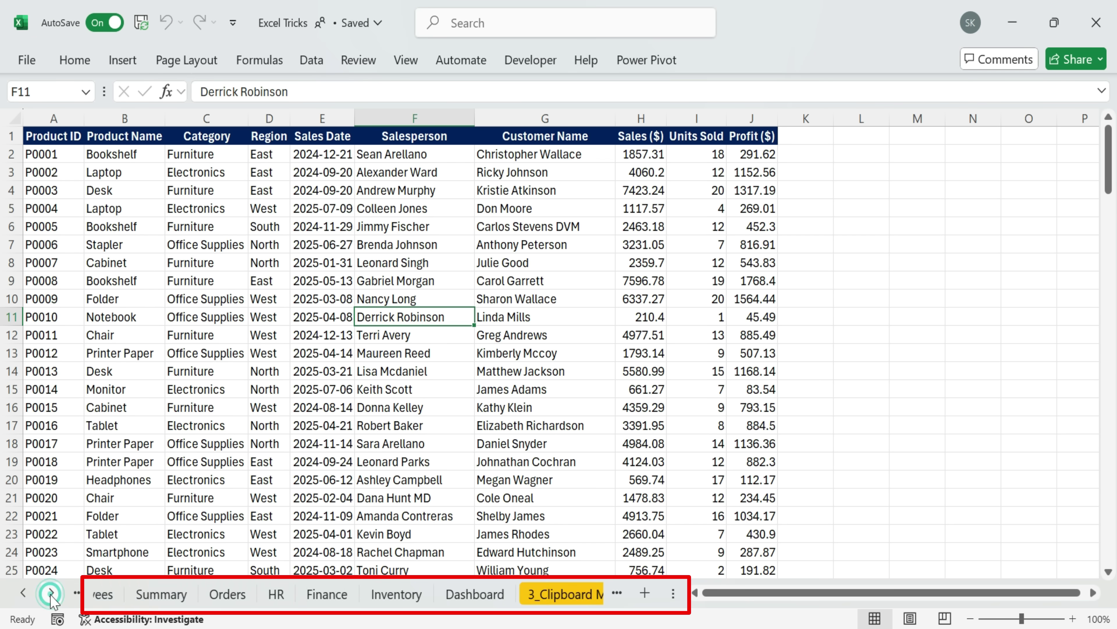
{"action": "left_click", "coordinate": [51, 592]}
{"action": "left_click", "coordinate": [51, 591]}
{"action": "left_click", "coordinate": [23, 591]}
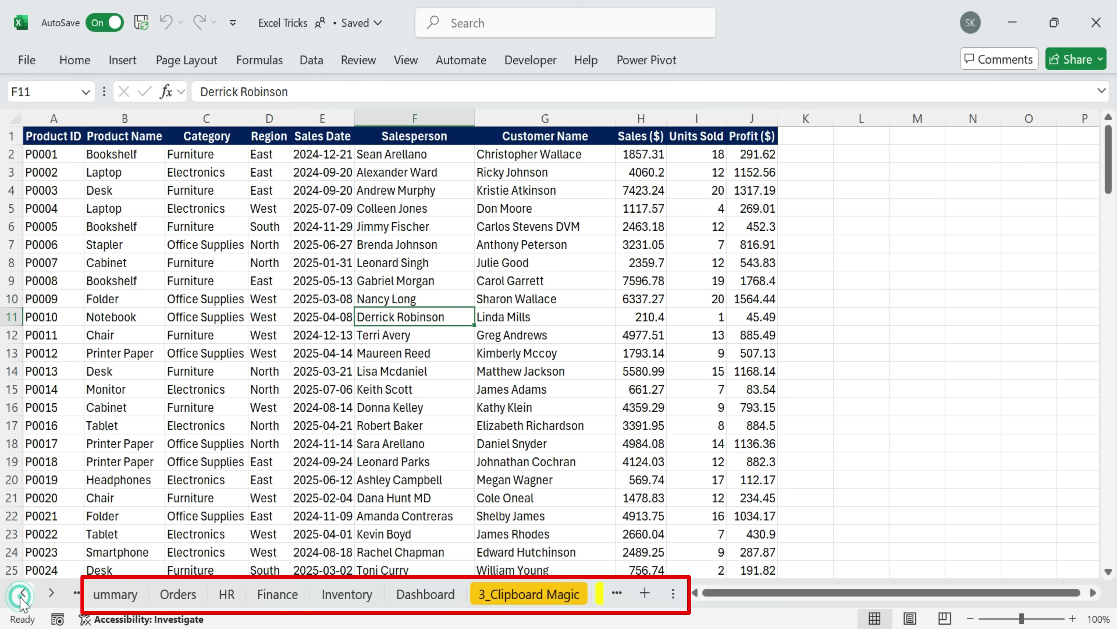
{"action": "left_click", "coordinate": [23, 592]}
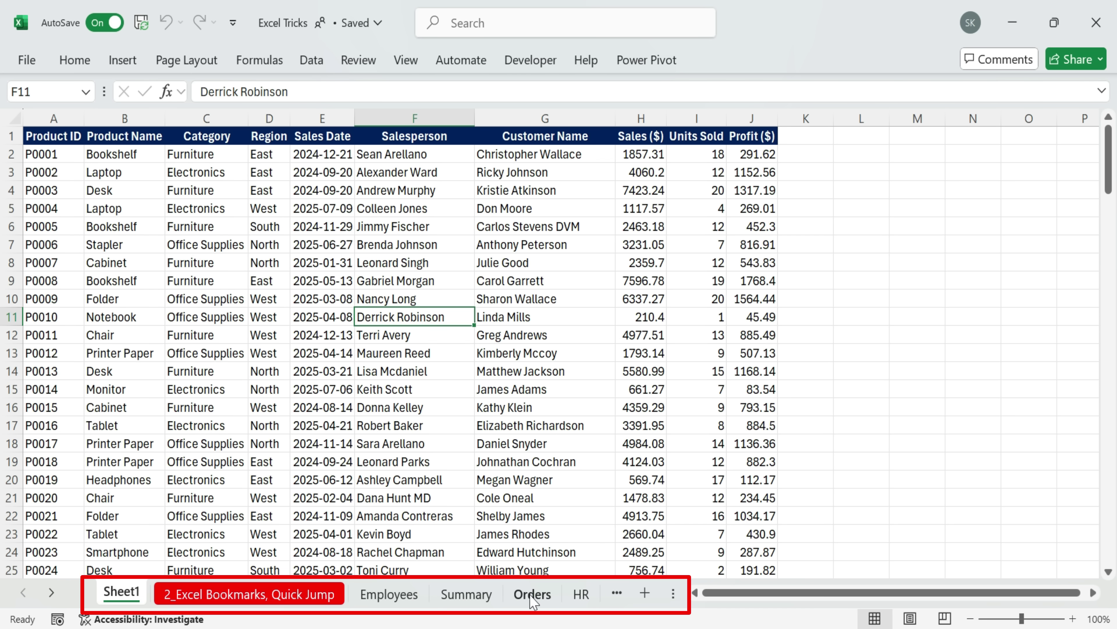
{"action": "left_click", "coordinate": [51, 592]}
{"action": "left_click", "coordinate": [51, 592]}
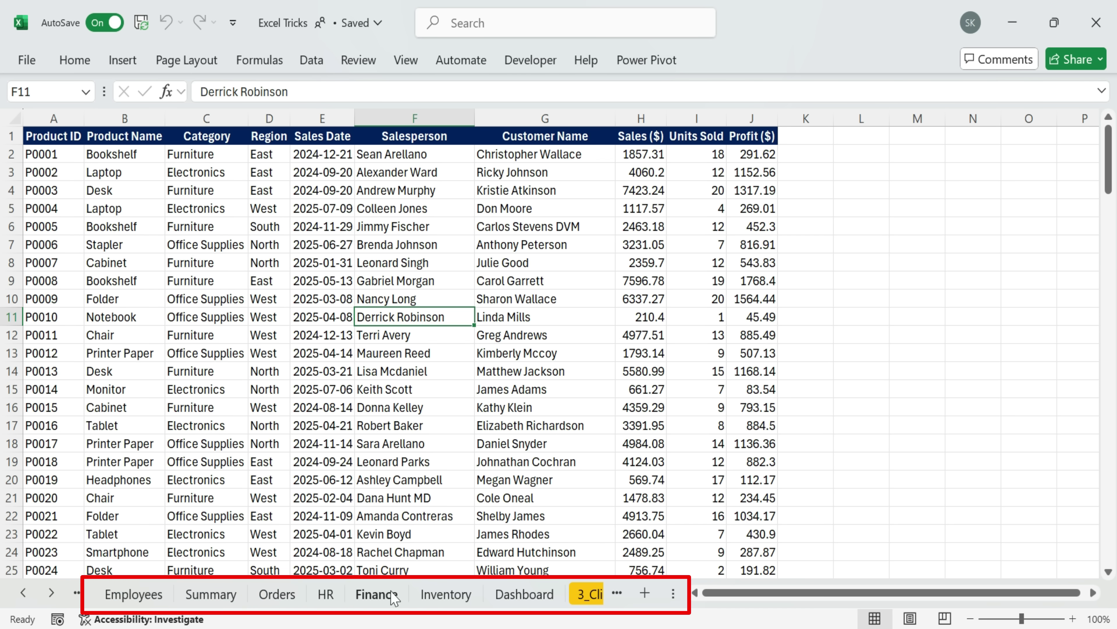
Step: On the Inventory sheet, select the Supplier Information block A44:G53, then return to Sheet1
{"action": "left_click", "coordinate": [449, 594]}
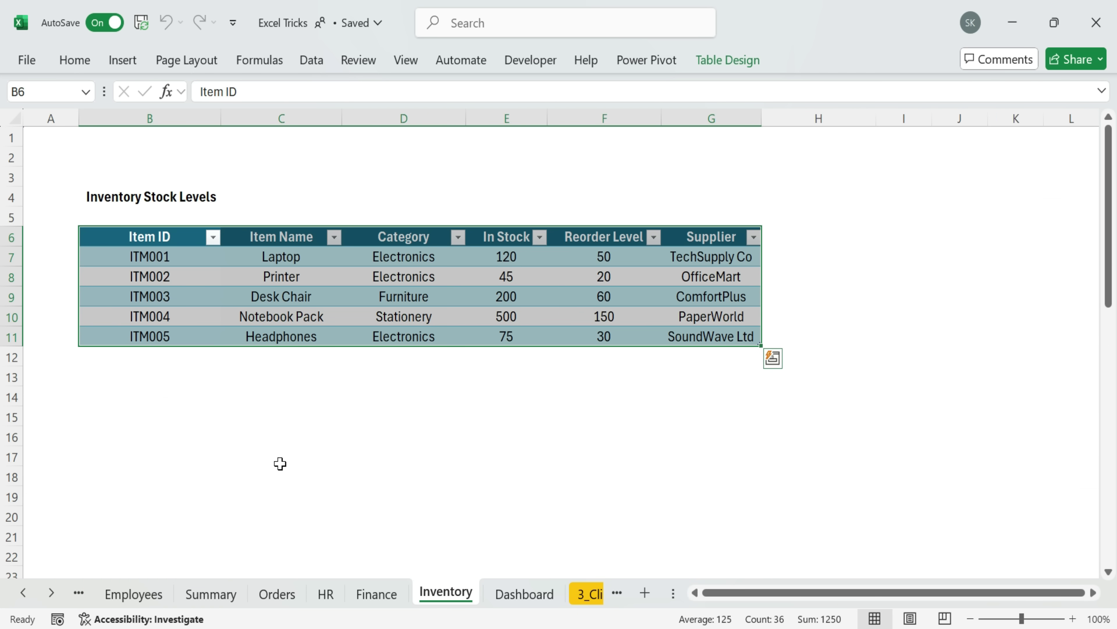
{"action": "scroll", "coordinate": [1072, 388], "scroll_direction": "down", "scroll_amount": 1}
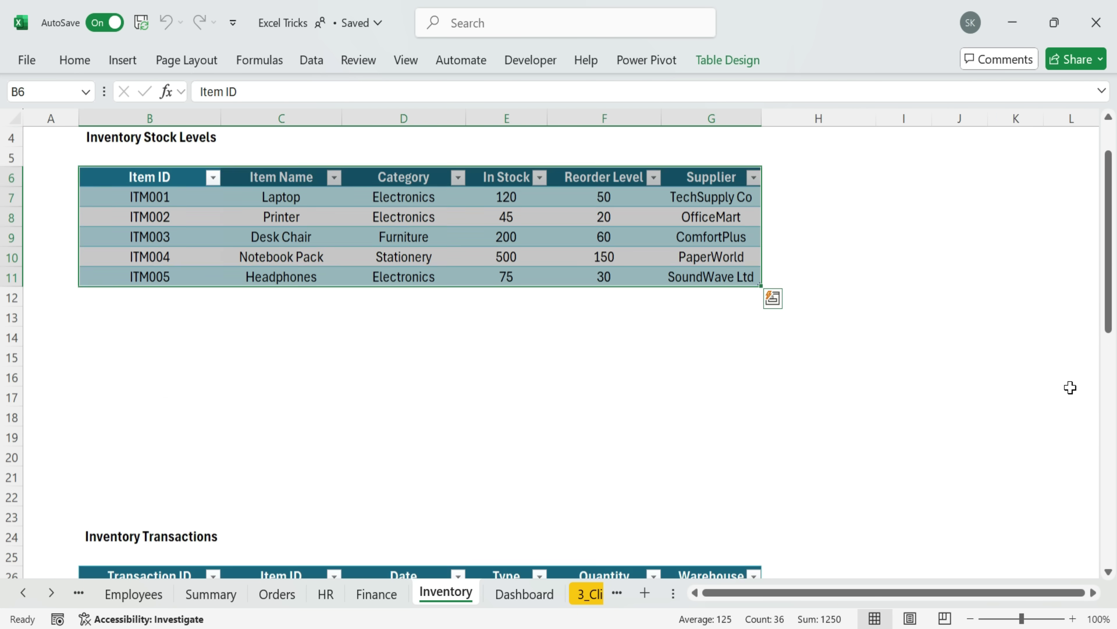
{"action": "left_click", "coordinate": [1072, 387]}
{"action": "scroll", "coordinate": [722, 395], "scroll_direction": "down", "scroll_amount": 4}
{"action": "scroll", "coordinate": [722, 396], "scroll_direction": "down", "scroll_amount": 10}
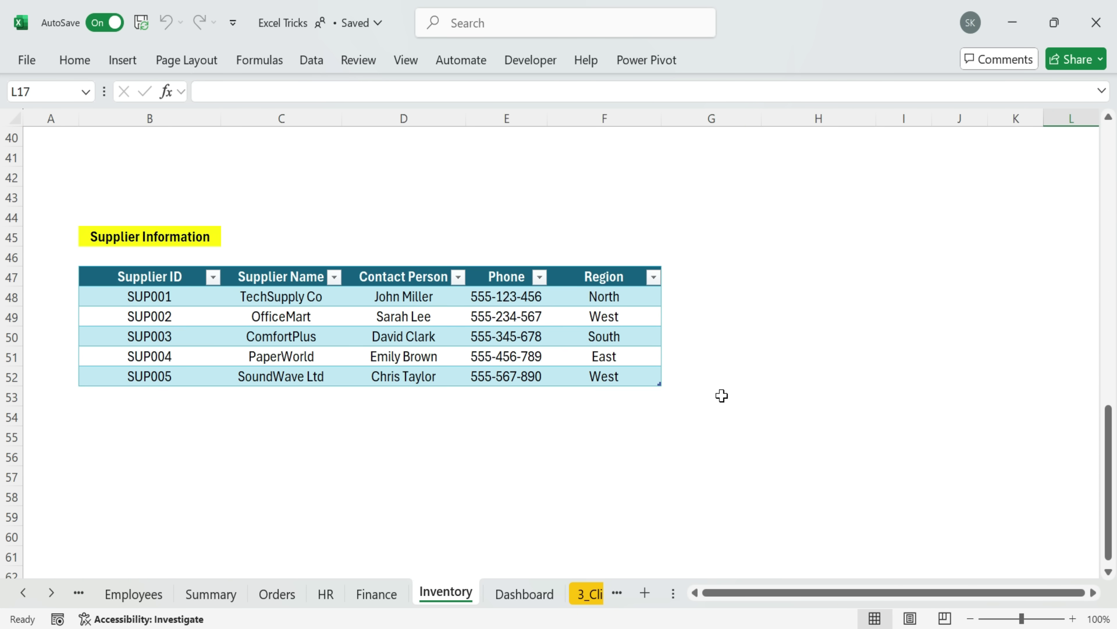
{"action": "scroll", "coordinate": [149, 290], "scroll_direction": "up", "scroll_amount": 3}
{"action": "left_click", "coordinate": [152, 299]}
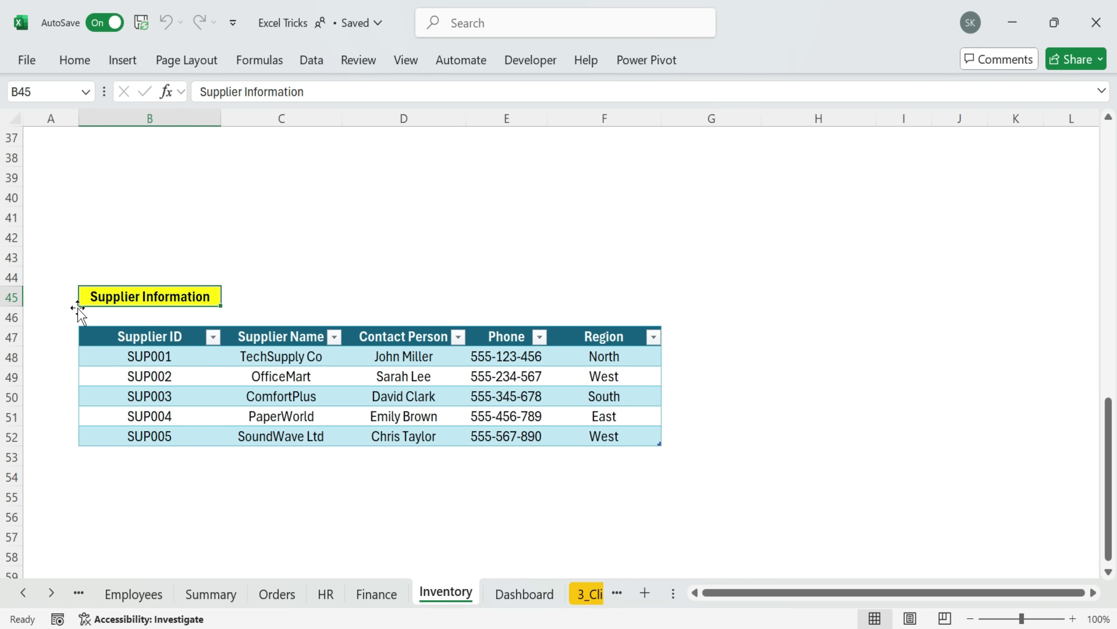
{"action": "left_click_drag", "start_coordinate": [52, 282], "coordinate": [674, 460]}
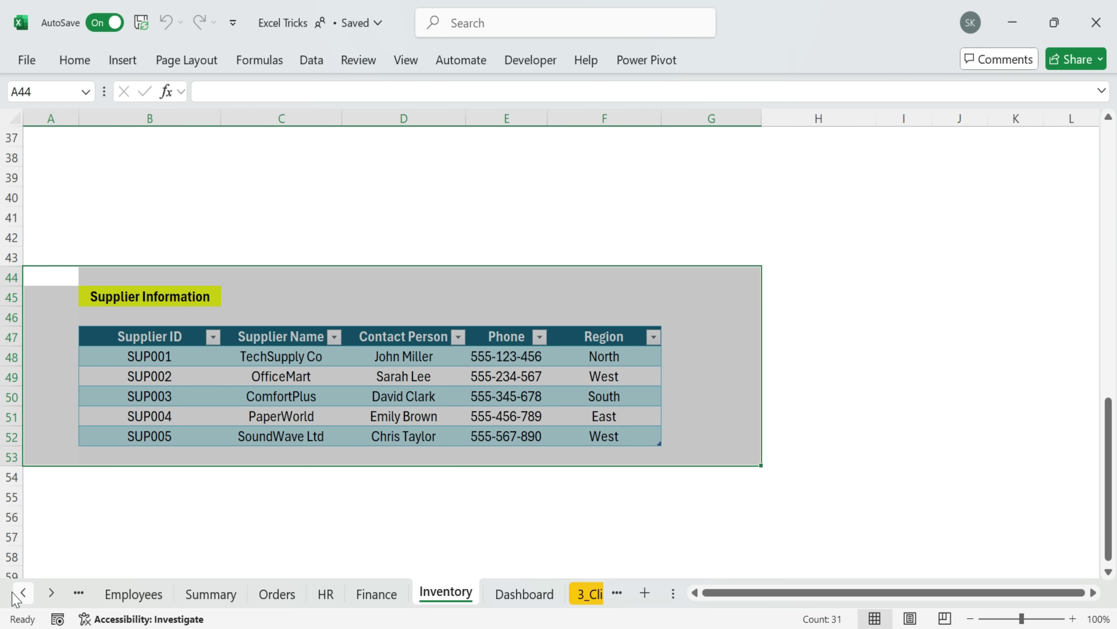
{"action": "left_click", "coordinate": [23, 592]}
{"action": "left_click", "coordinate": [118, 596]}
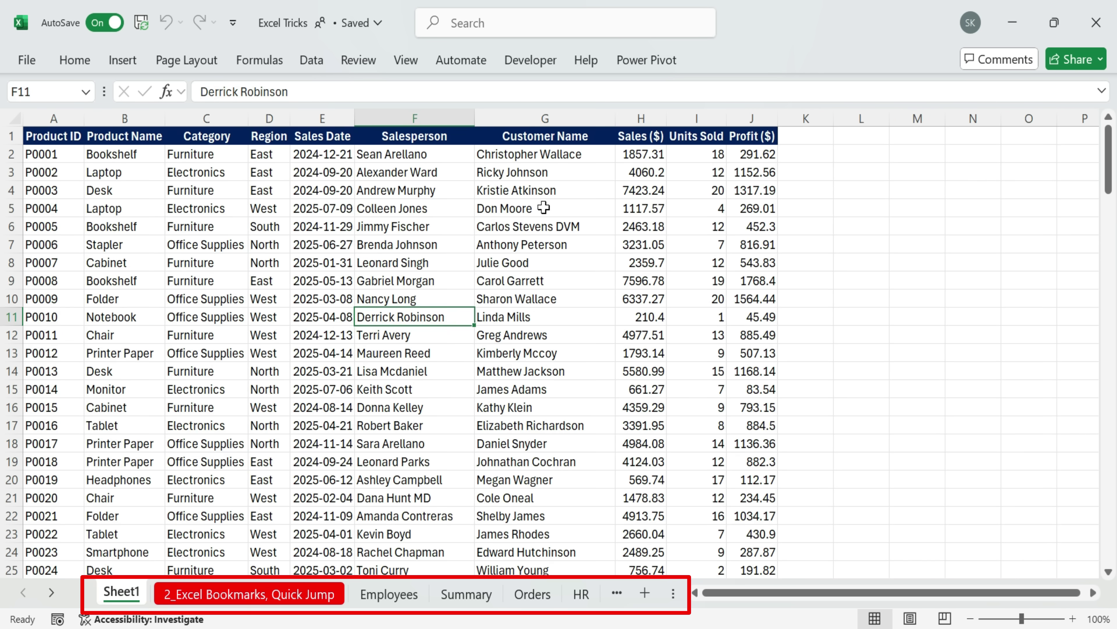
Step: Go back to Inventory and select the Supplier Information heading and table
{"action": "left_click", "coordinate": [51, 593]}
{"action": "left_click", "coordinate": [445, 594]}
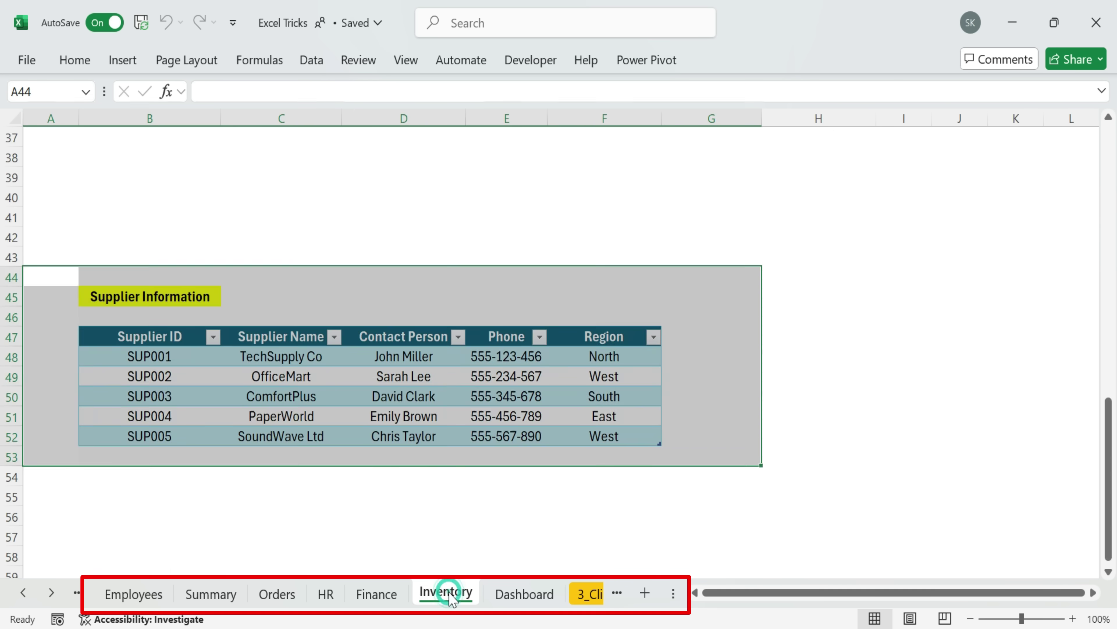
{"action": "scroll", "coordinate": [573, 414], "scroll_direction": "down", "scroll_amount": 7}
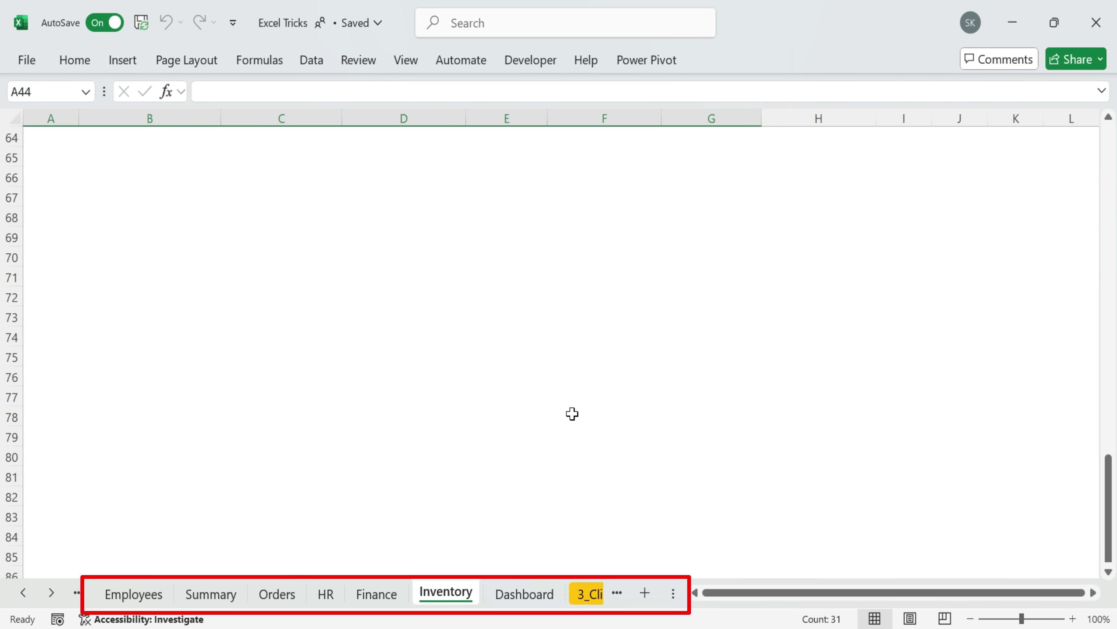
{"action": "scroll", "coordinate": [572, 414], "scroll_direction": "up", "scroll_amount": 8}
{"action": "left_click", "coordinate": [361, 258]}
{"action": "scroll", "coordinate": [738, 292], "scroll_direction": "up", "scroll_amount": 13}
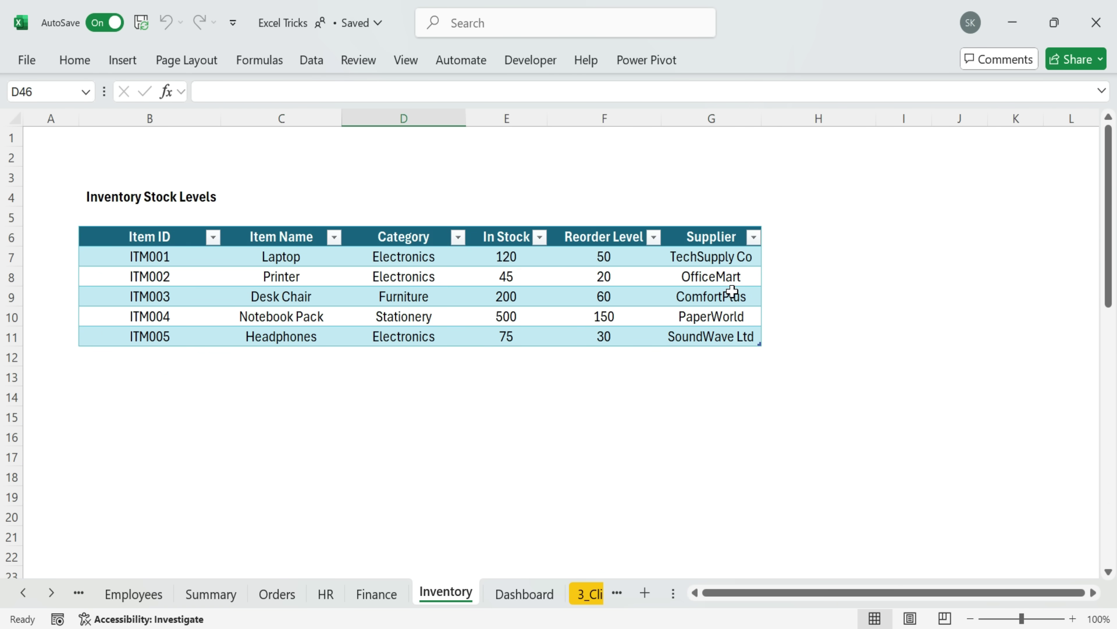
{"action": "scroll", "coordinate": [731, 295], "scroll_direction": "down", "scroll_amount": 11}
{"action": "left_click_drag", "start_coordinate": [72, 359], "coordinate": [647, 498]}
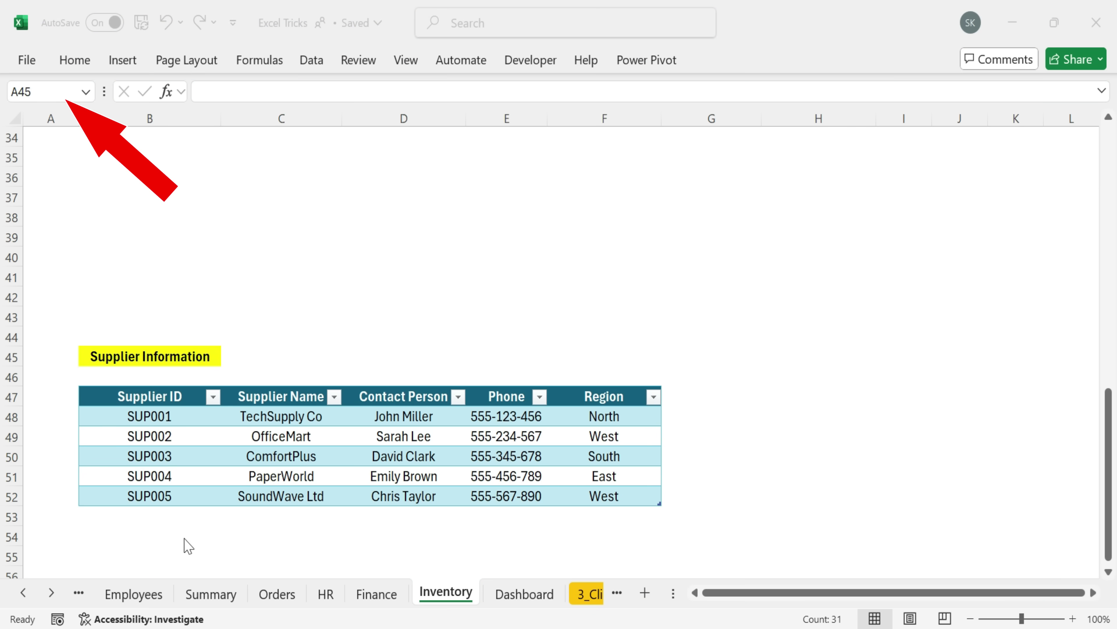
Step: Name cell B45 'BookReport' in the Name Box and check it in the names list
{"action": "left_click", "coordinate": [156, 354]}
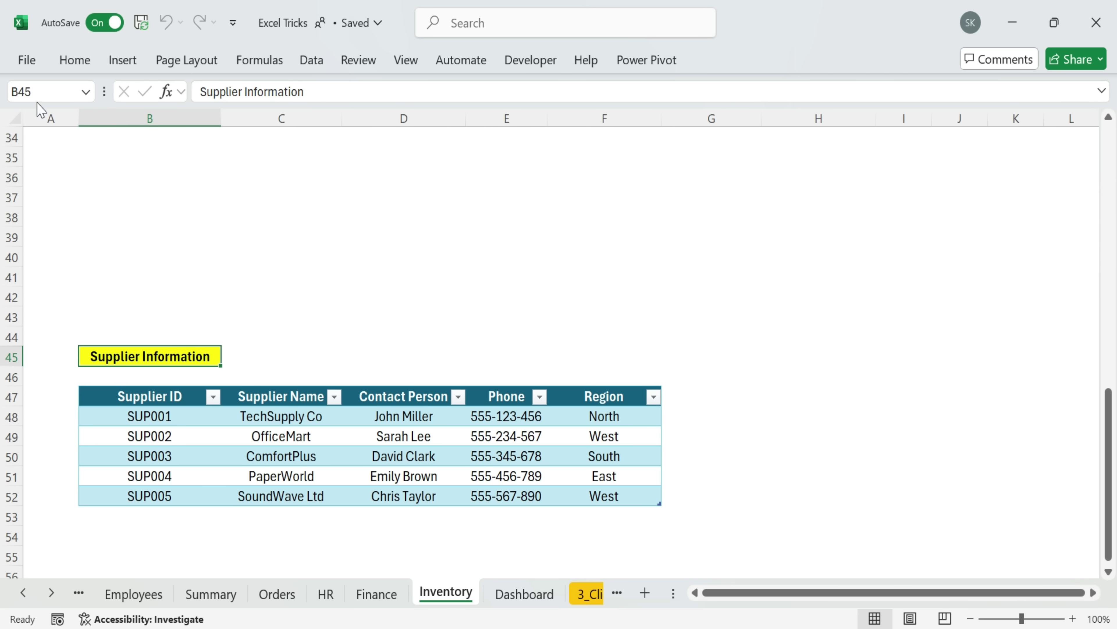
{"action": "left_click", "coordinate": [42, 87]}
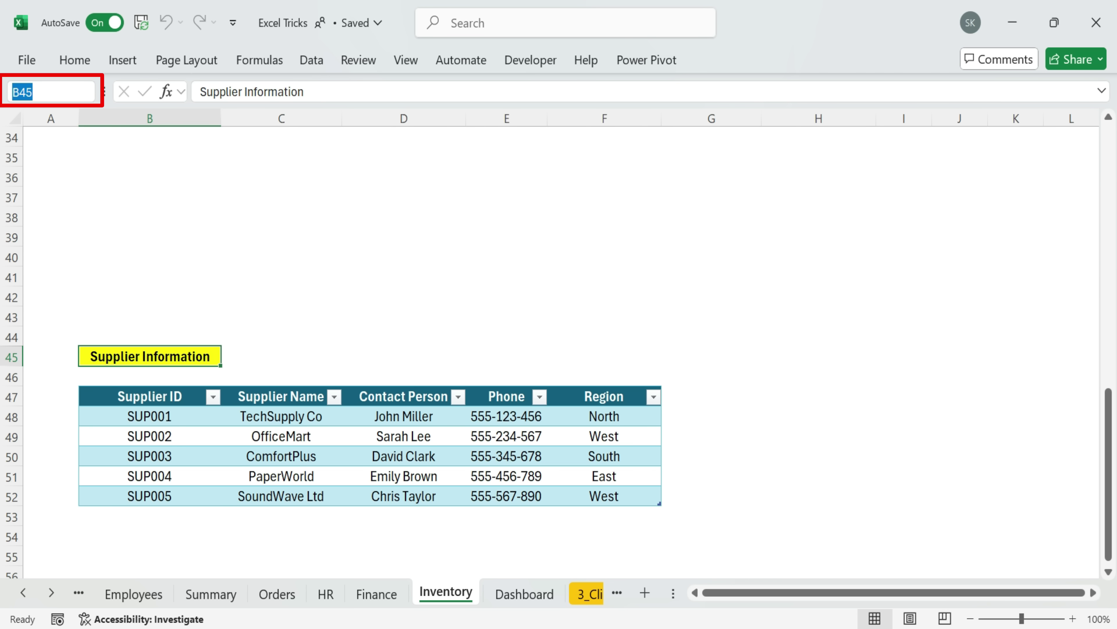
{"action": "key", "text": "BackSpace"}
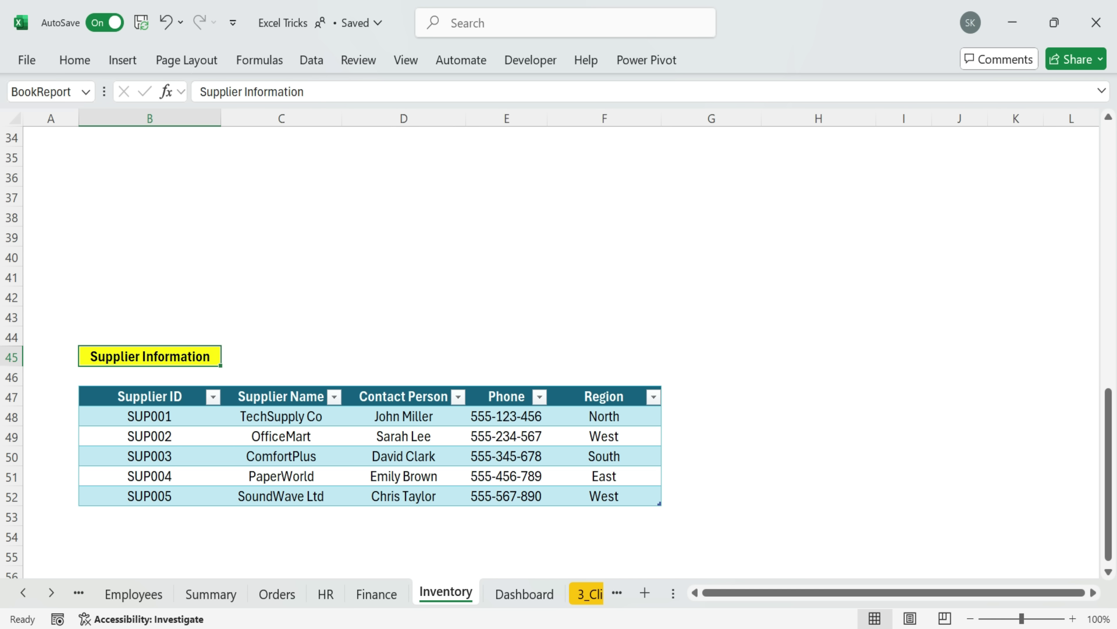
{"action": "left_click", "coordinate": [94, 92]}
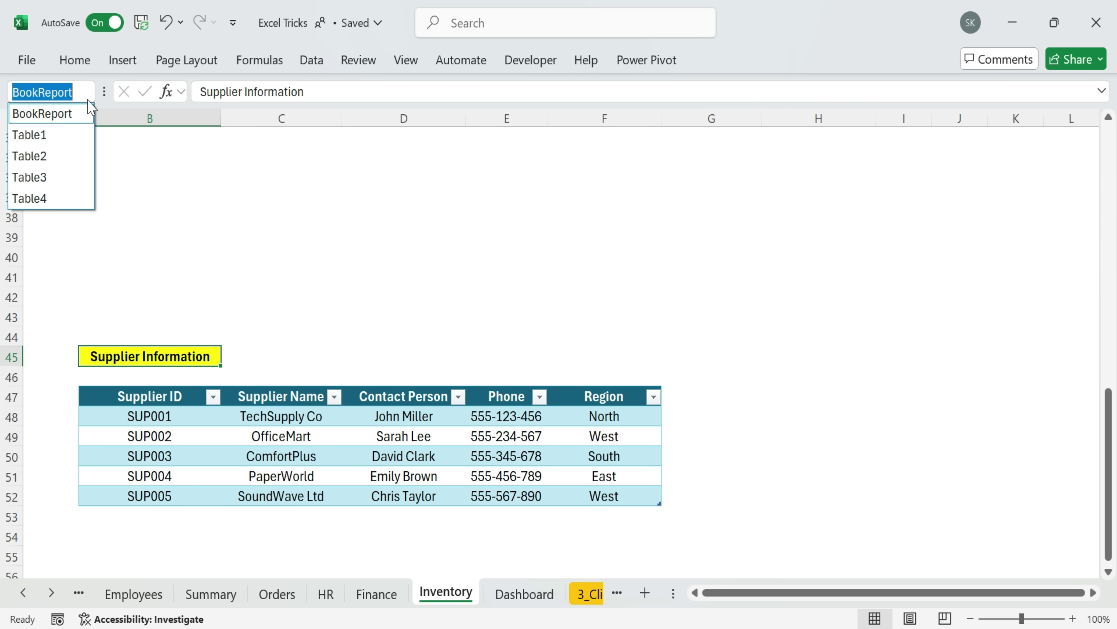
{"action": "left_click", "coordinate": [202, 195]}
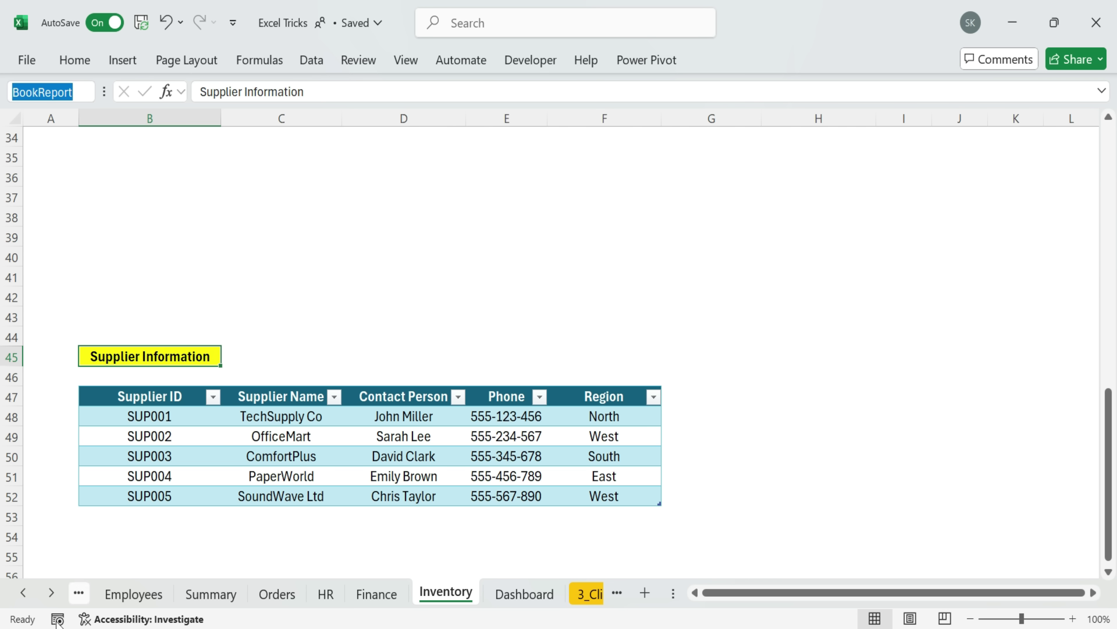
{"action": "left_click", "coordinate": [27, 594]}
{"action": "left_click", "coordinate": [27, 594]}
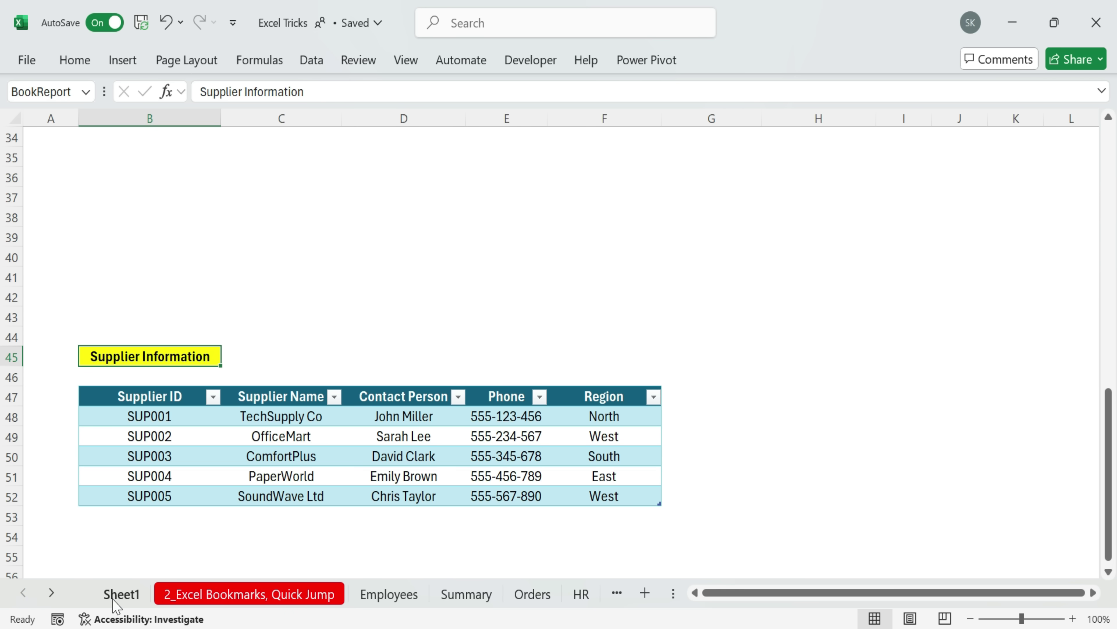
{"action": "left_click", "coordinate": [121, 595]}
{"action": "left_click", "coordinate": [264, 277]}
{"action": "scroll", "coordinate": [347, 379], "scroll_direction": "down", "scroll_amount": 10}
{"action": "scroll", "coordinate": [347, 378], "scroll_direction": "down", "scroll_amount": 5}
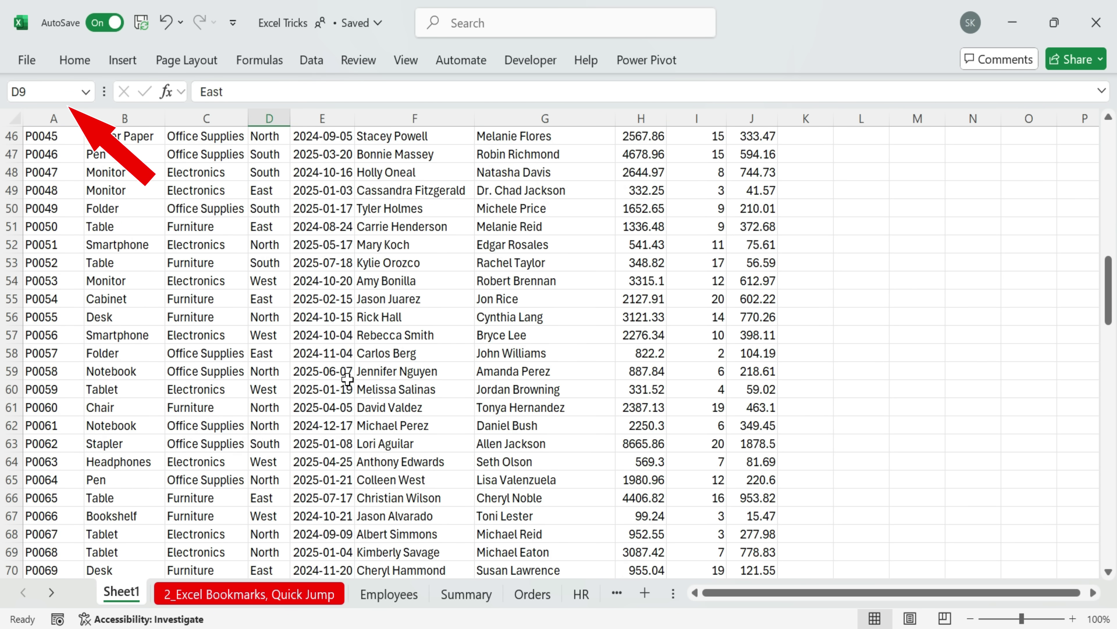
{"action": "left_click", "coordinate": [87, 93]}
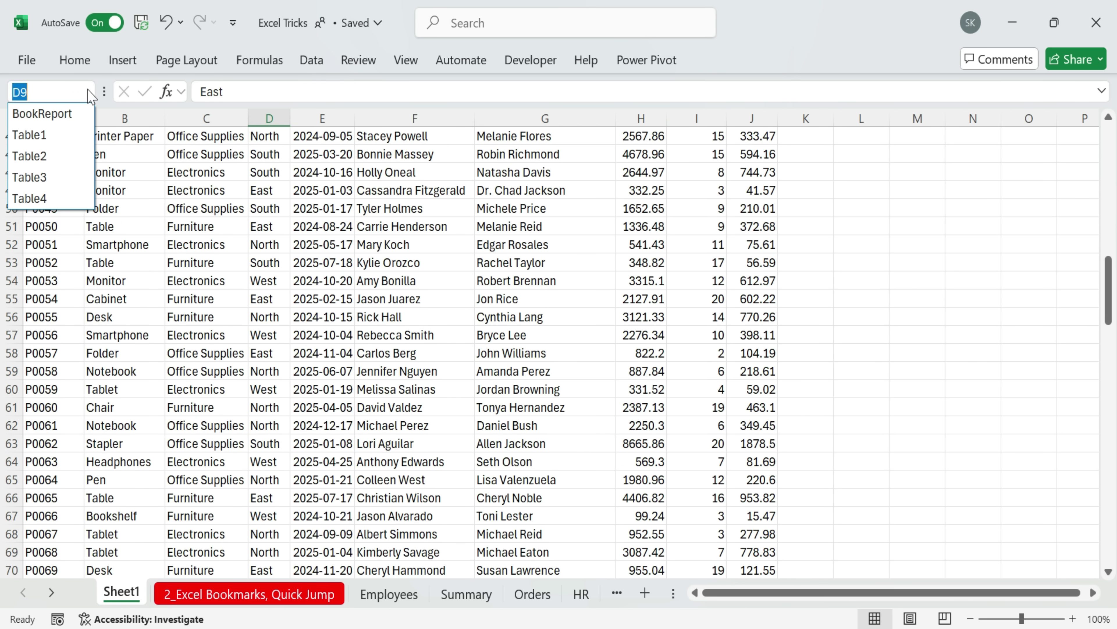
{"action": "left_click", "coordinate": [56, 113]}
{"action": "left_click_drag", "start_coordinate": [71, 337], "coordinate": [691, 562]}
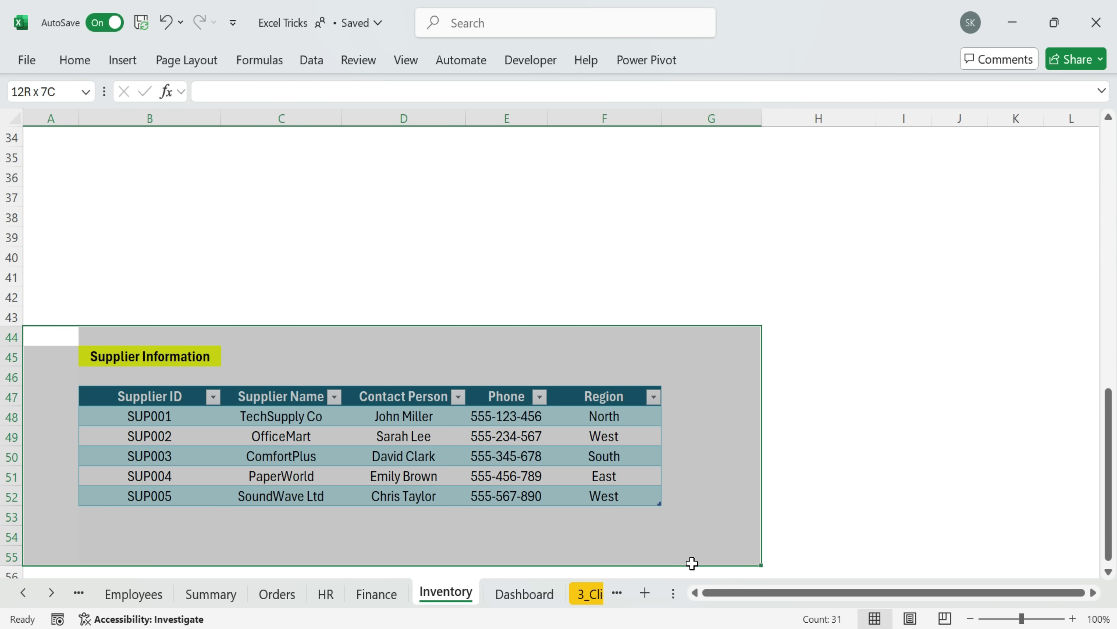
{"action": "left_click", "coordinate": [449, 594]}
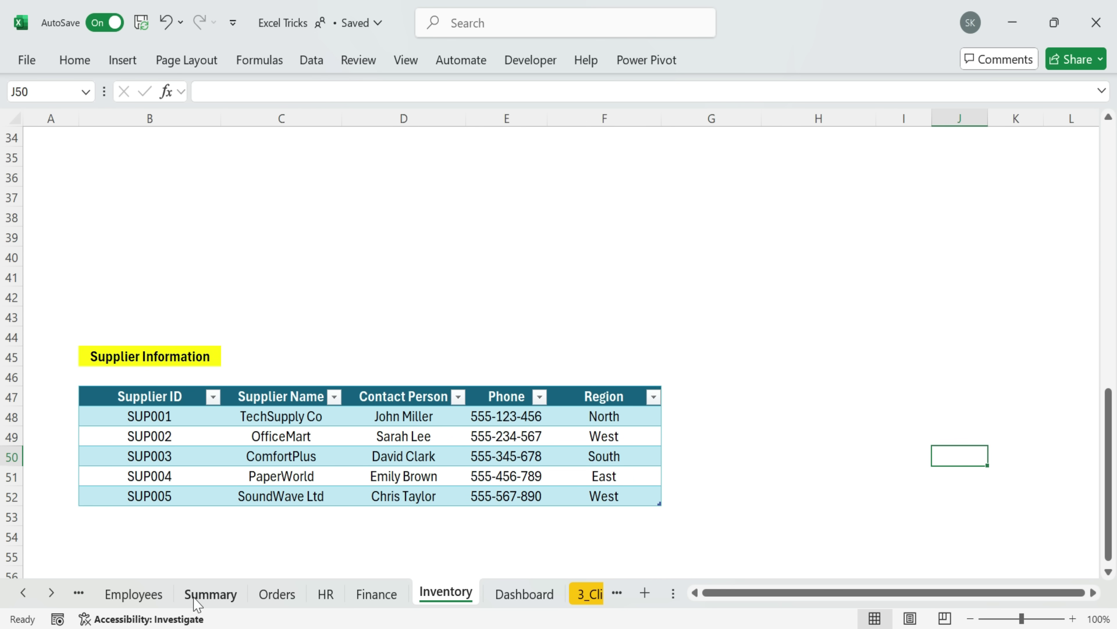
{"action": "left_click", "coordinate": [23, 593]}
{"action": "left_click", "coordinate": [23, 593]}
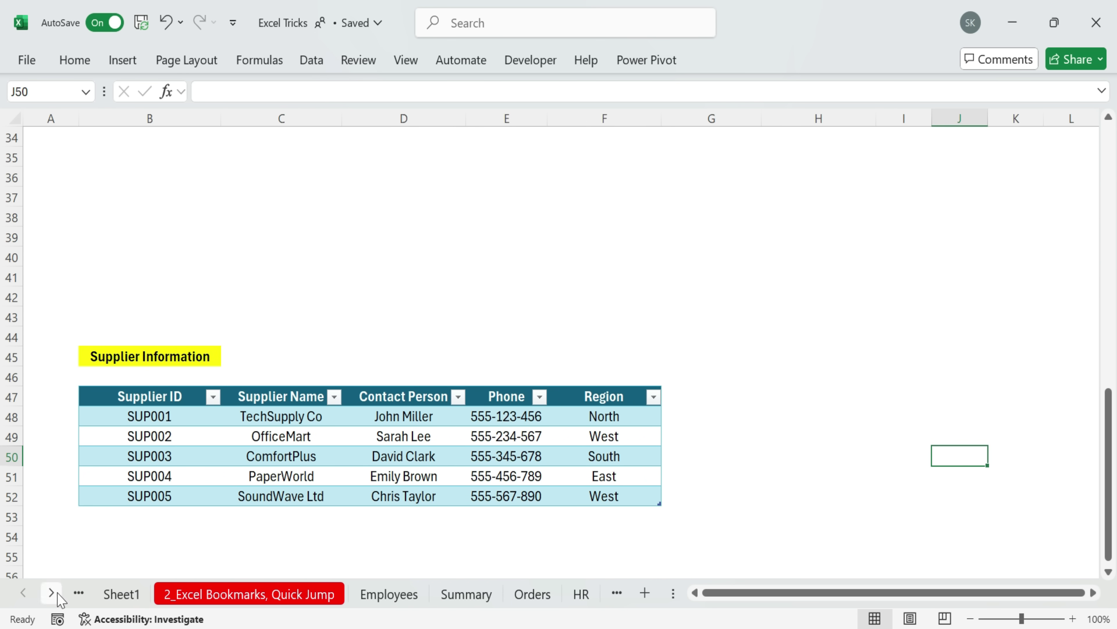
{"action": "left_click", "coordinate": [123, 594]}
{"action": "scroll", "coordinate": [421, 270], "scroll_direction": "down", "scroll_amount": 5}
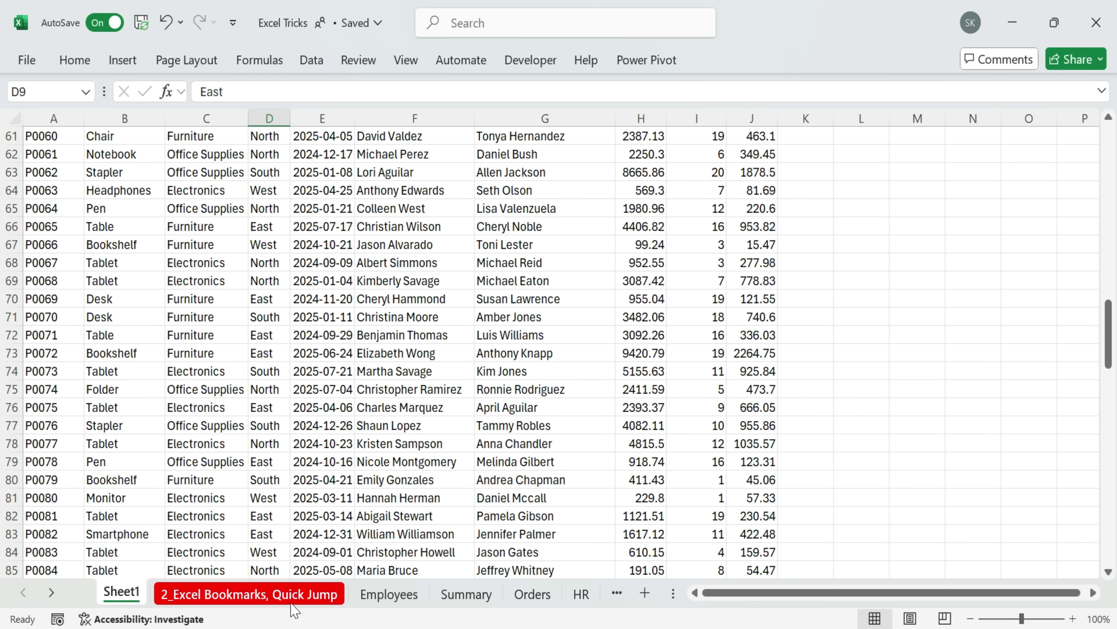
{"action": "key", "text": "ctrl+Page_Down"}
{"action": "scroll", "coordinate": [429, 369], "scroll_direction": "up", "scroll_amount": 4}
{"action": "left_click", "coordinate": [225, 295]}
{"action": "left_click", "coordinate": [49, 92]}
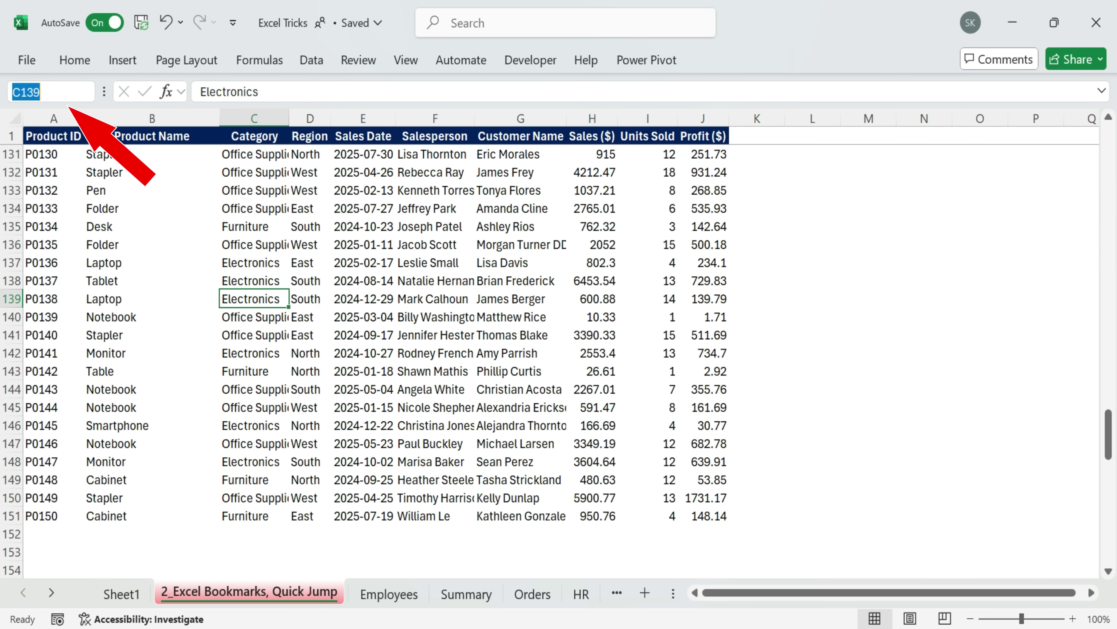
{"action": "key", "text": "BackSpace"}
{"action": "type", "text": "bookreport"}
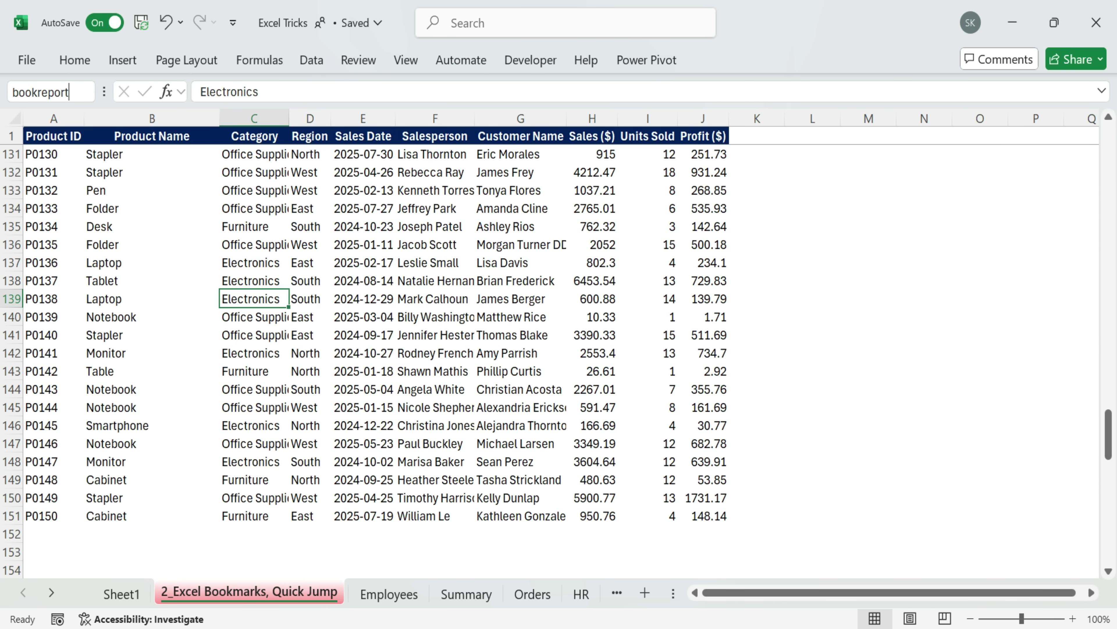
{"action": "key", "text": "Return"}
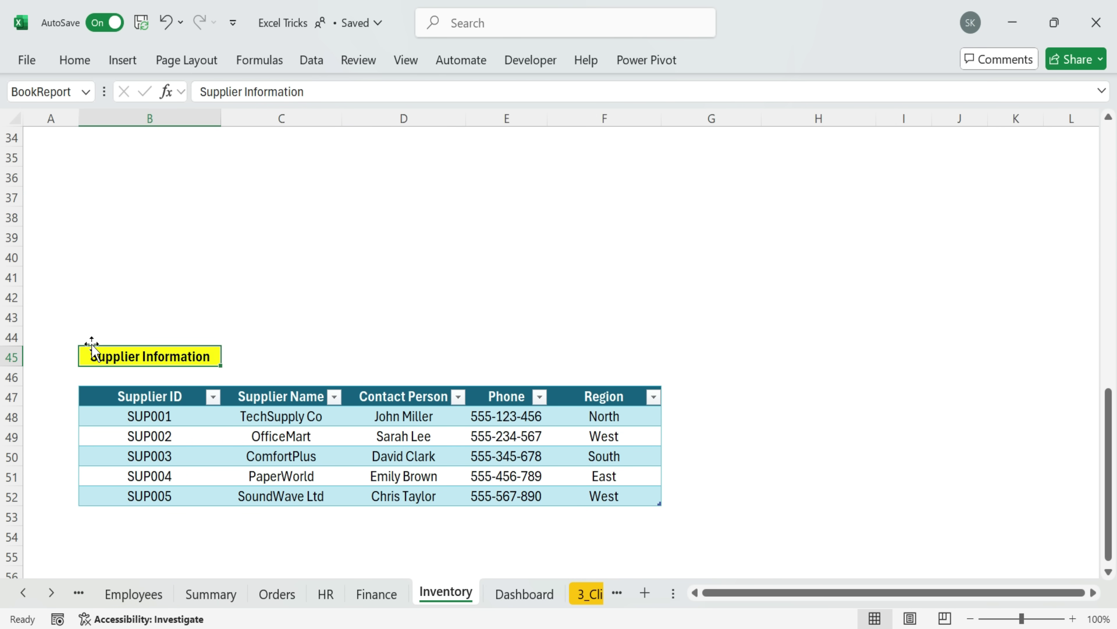
{"action": "left_click_drag", "start_coordinate": [93, 348], "coordinate": [148, 352]}
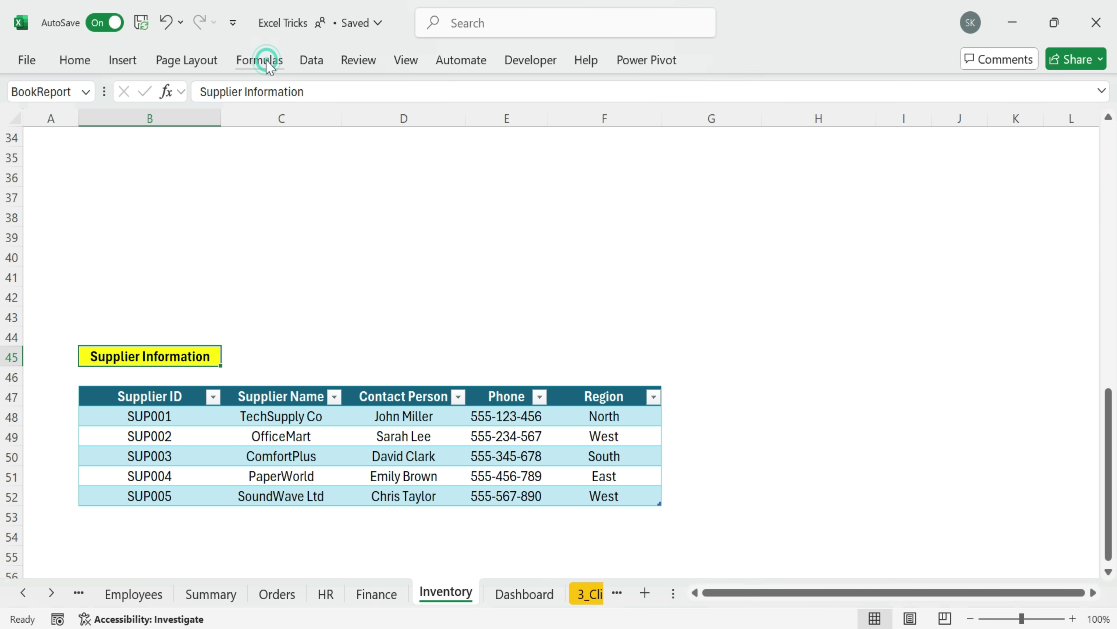
Step: Delete the BookReport name in Formulas > Name Manager
{"action": "left_click", "coordinate": [266, 61]}
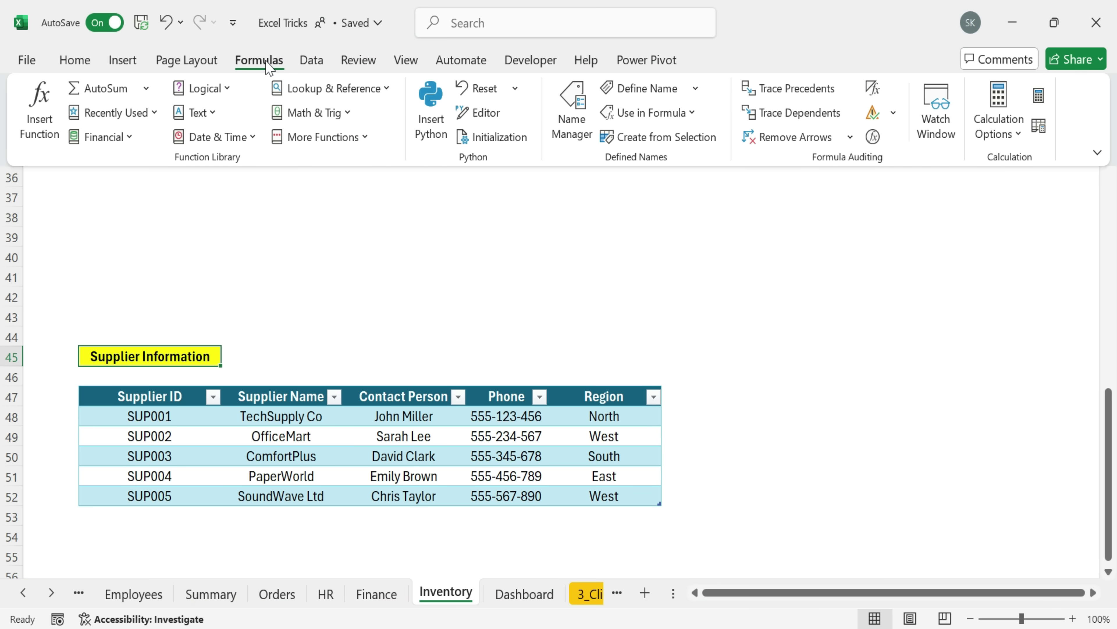
{"action": "left_click", "coordinate": [570, 128]}
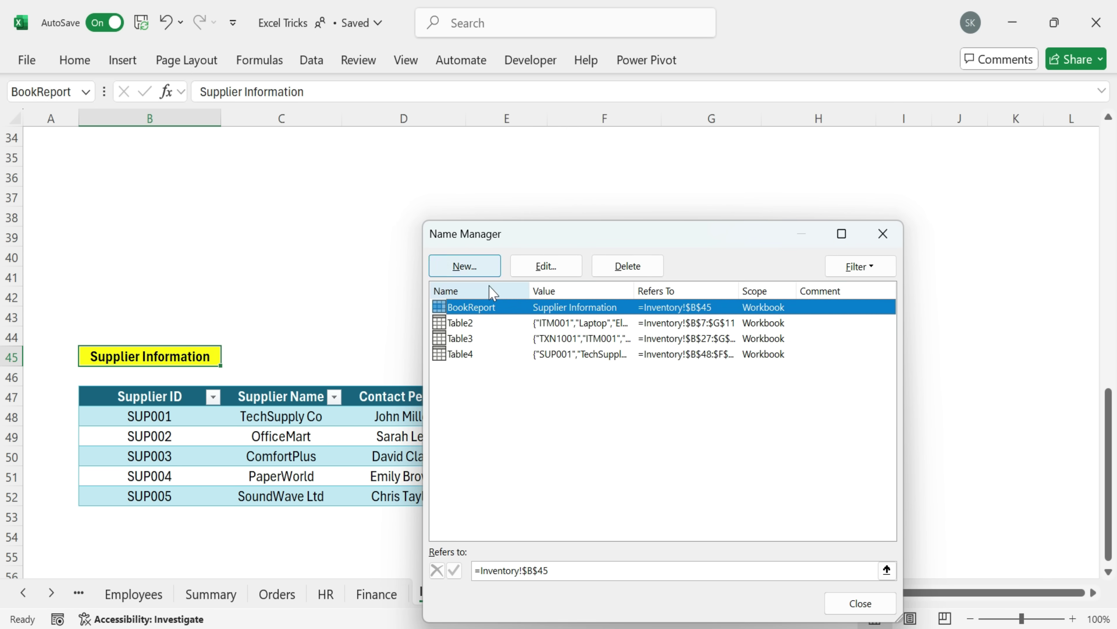
{"action": "left_click", "coordinate": [640, 267]}
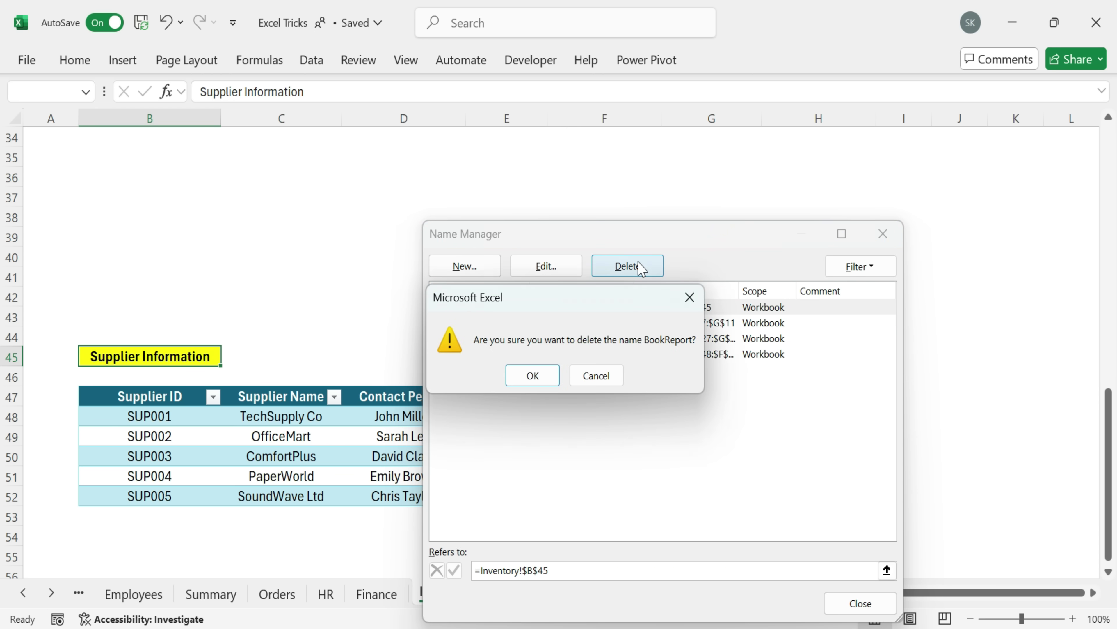
{"action": "left_click", "coordinate": [536, 378]}
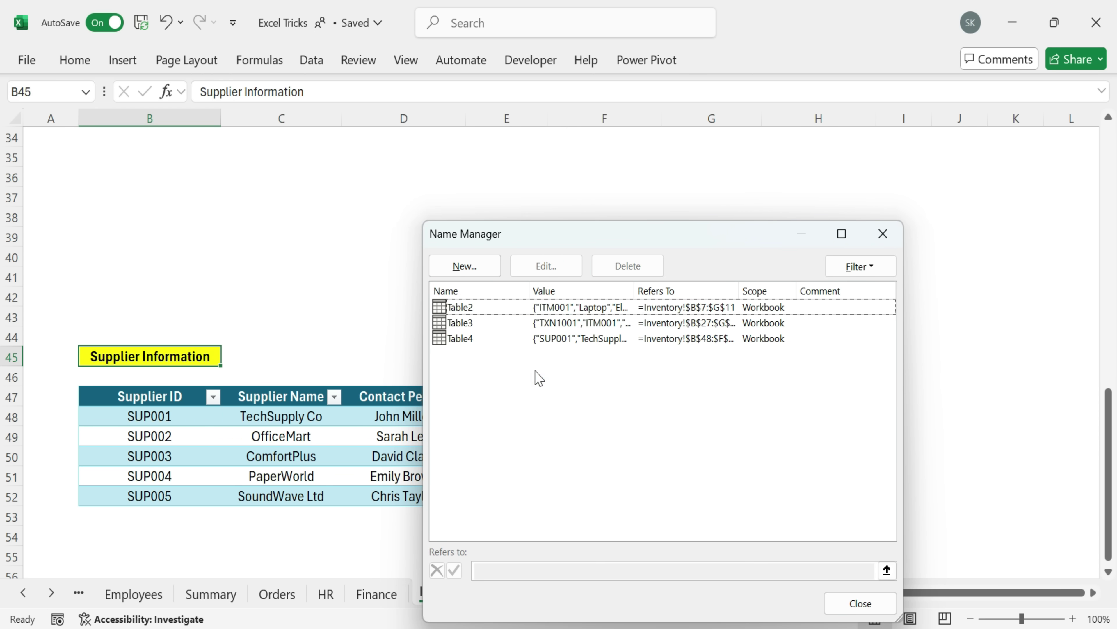
{"action": "left_click", "coordinate": [860, 603]}
Step: Check the Name Box list shows only Table1–Table4, then select the supplier table area
{"action": "left_click", "coordinate": [349, 276]}
{"action": "left_click", "coordinate": [86, 92]}
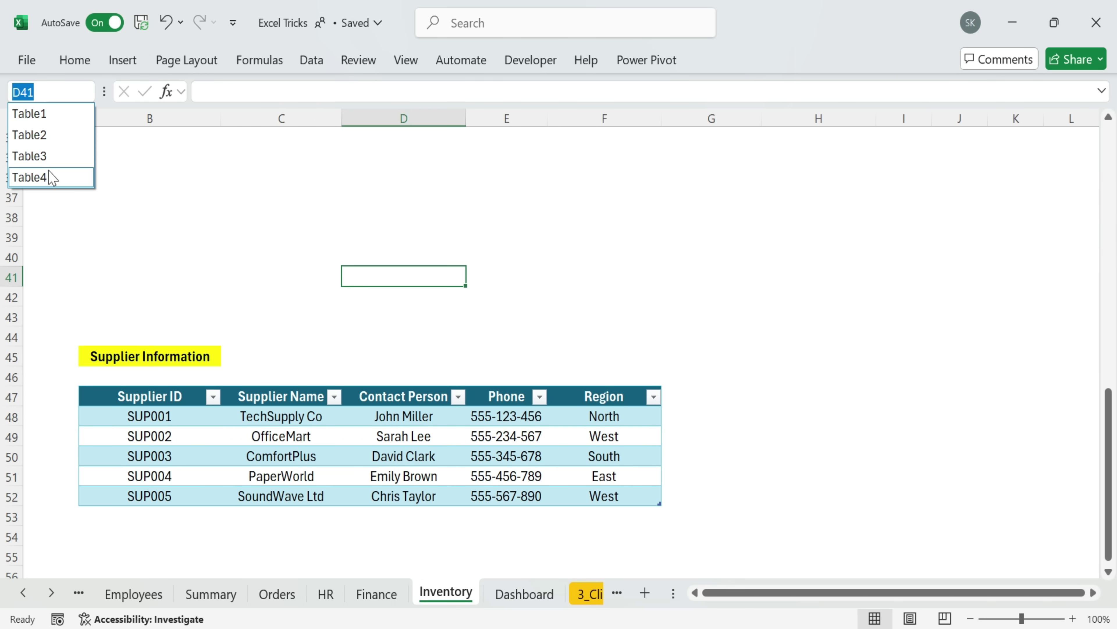
{"action": "key", "text": "Escape"}
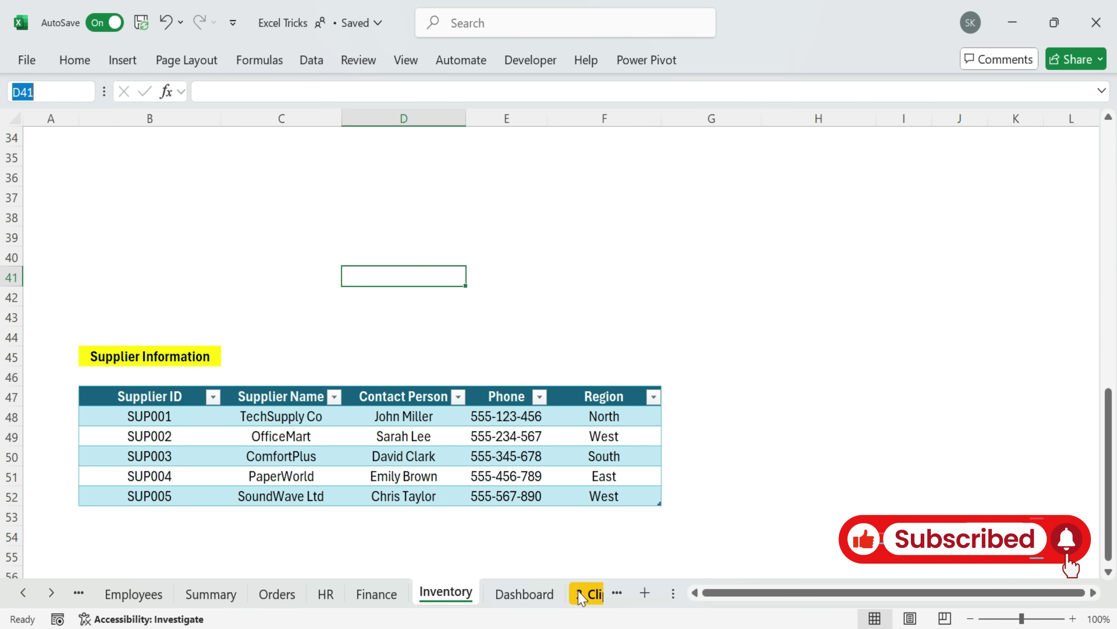
{"action": "left_click_drag", "start_coordinate": [88, 199], "coordinate": [855, 438]}
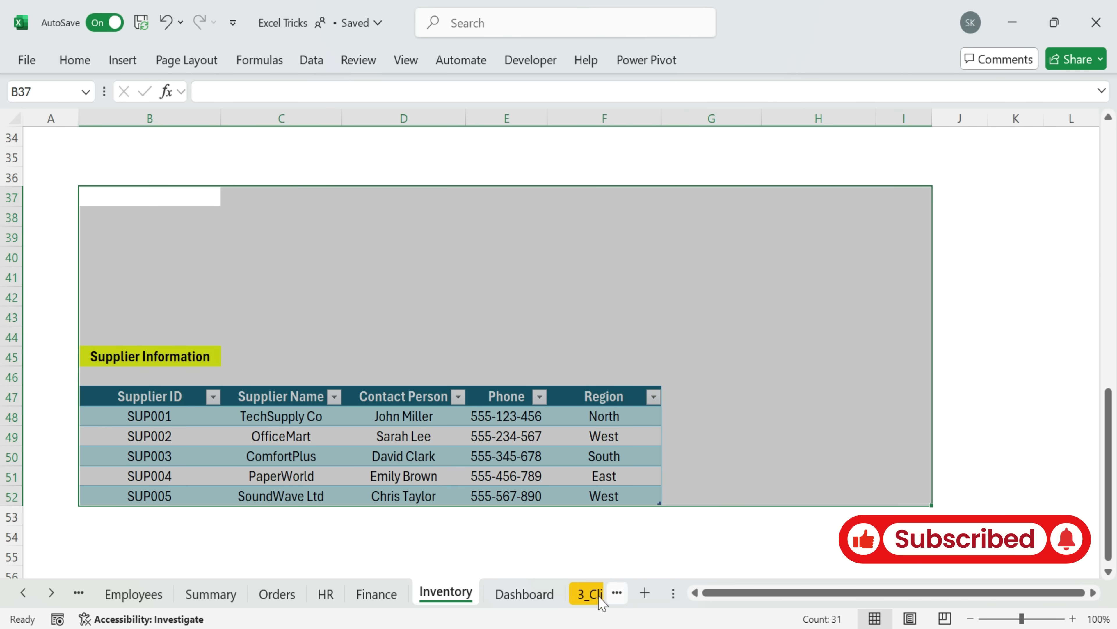
Step: Switch to the 3_Clipboard Magic sheet and select the order table's Order ID entries
{"action": "left_click", "coordinate": [589, 594]}
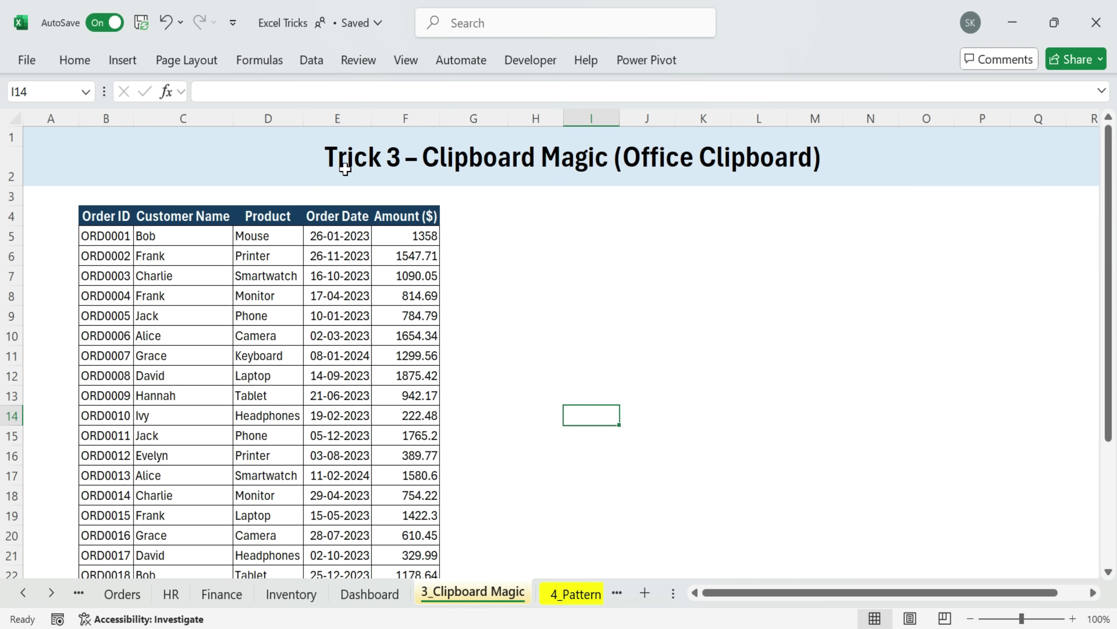
{"action": "left_click", "coordinate": [599, 159]}
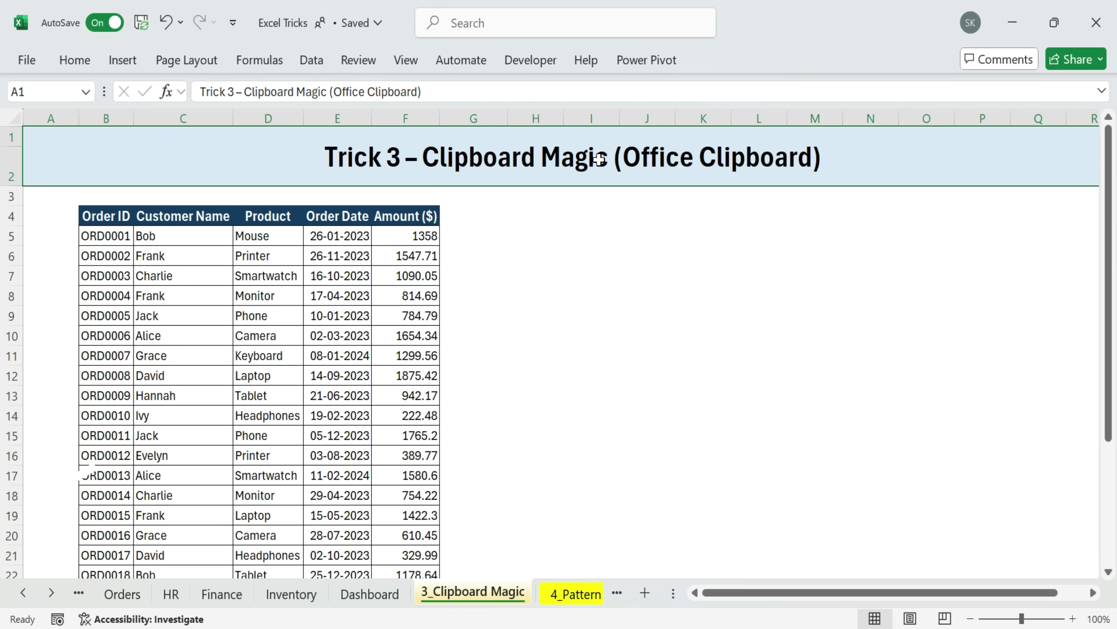
{"action": "left_click", "coordinate": [557, 295]}
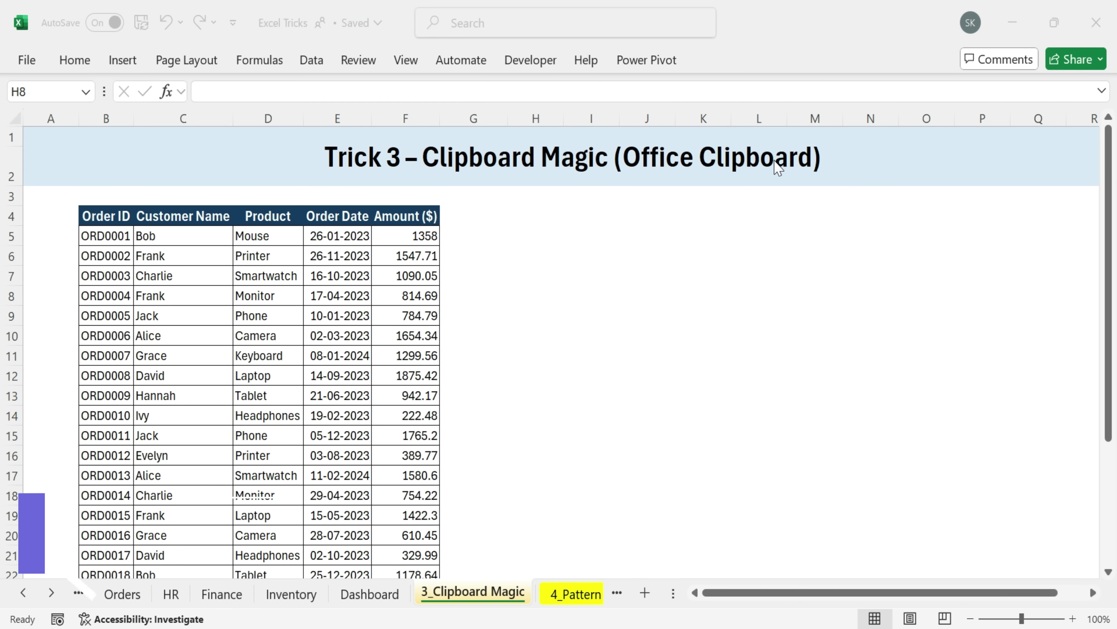
{"action": "mouse_move", "coordinate": [104, 216]}
{"action": "left_mouse_down"}
{"action": "mouse_move", "coordinate": [257, 314]}
{"action": "mouse_move", "coordinate": [471, 566]}
{"action": "left_mouse_up"}
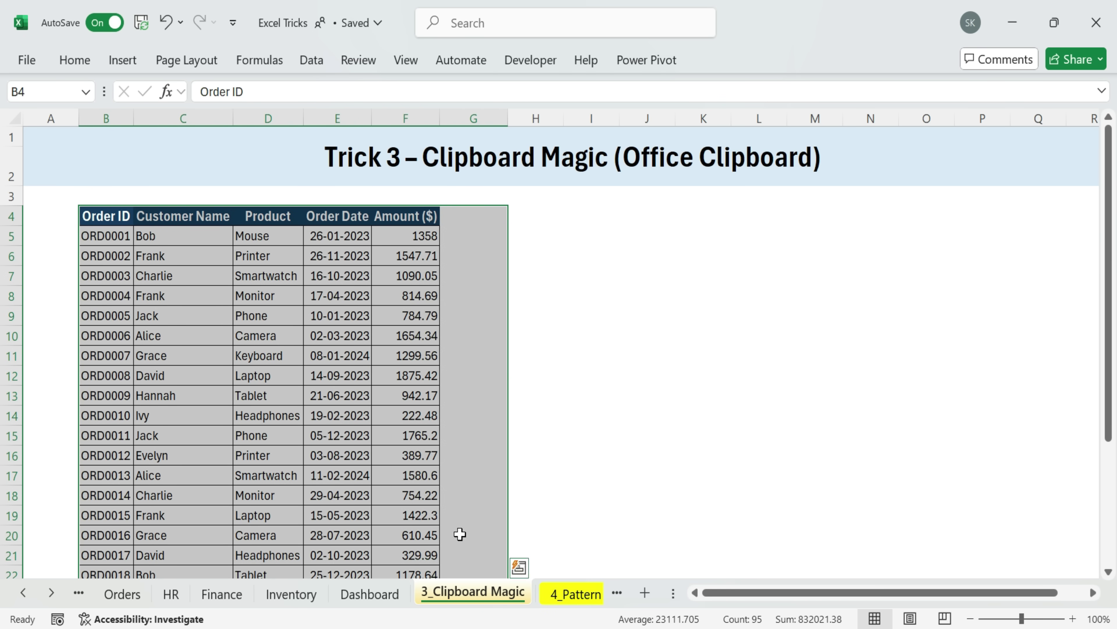
{"action": "left_click", "coordinate": [562, 249]}
{"action": "left_click", "coordinate": [458, 357]}
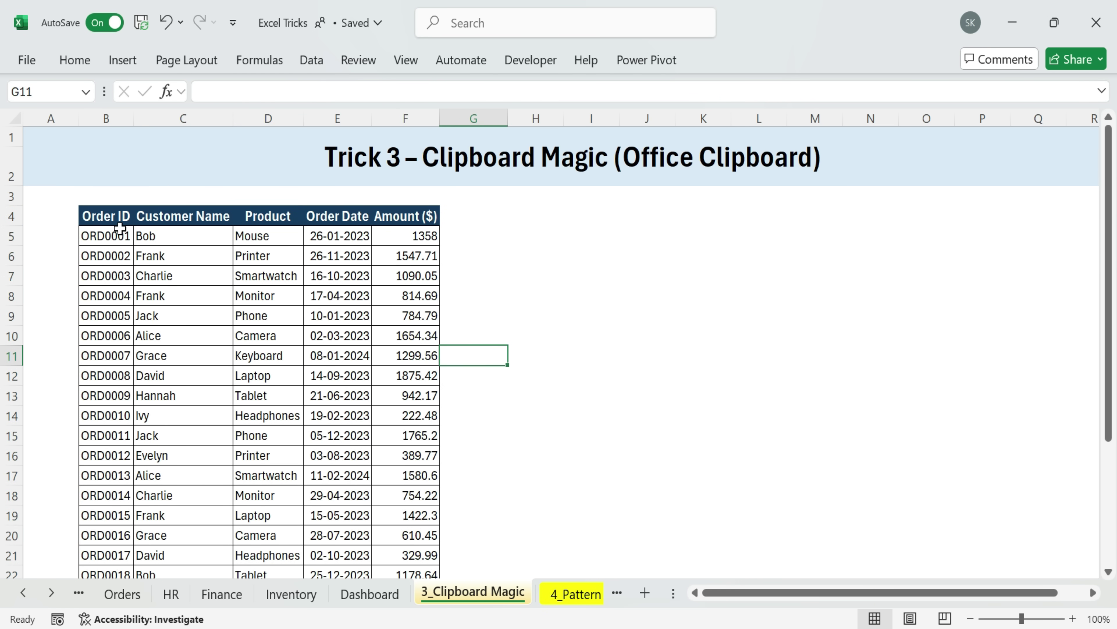
{"action": "left_click_drag", "start_coordinate": [105, 219], "coordinate": [86, 537]}
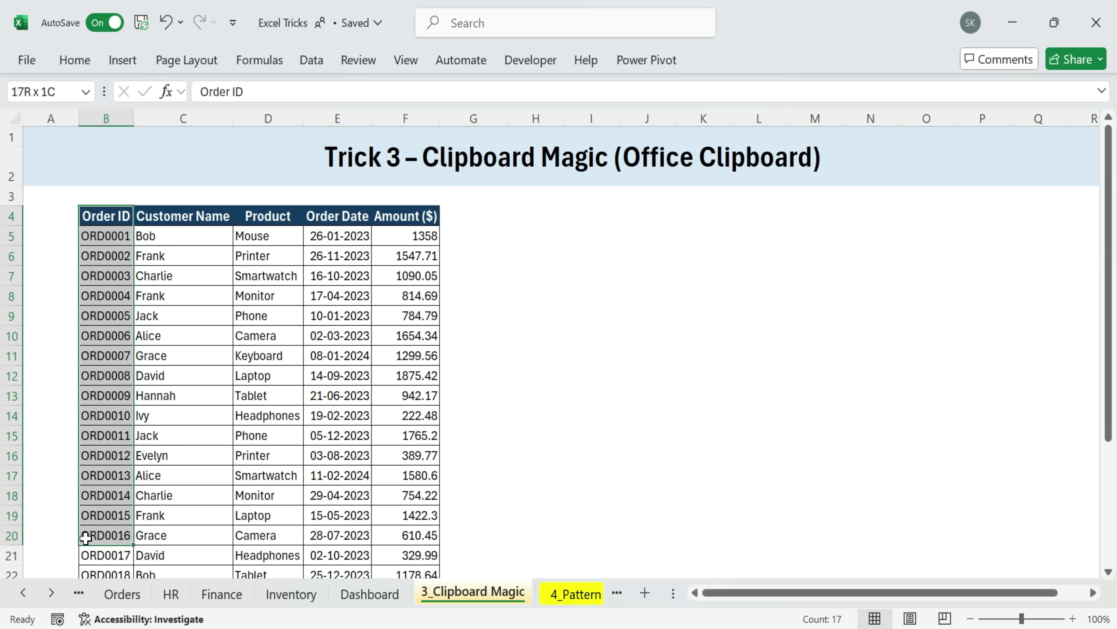
Step: Copy ORD0003 from B7 and paste it into I7
{"action": "left_click", "coordinate": [250, 395]}
{"action": "left_click", "coordinate": [109, 273]}
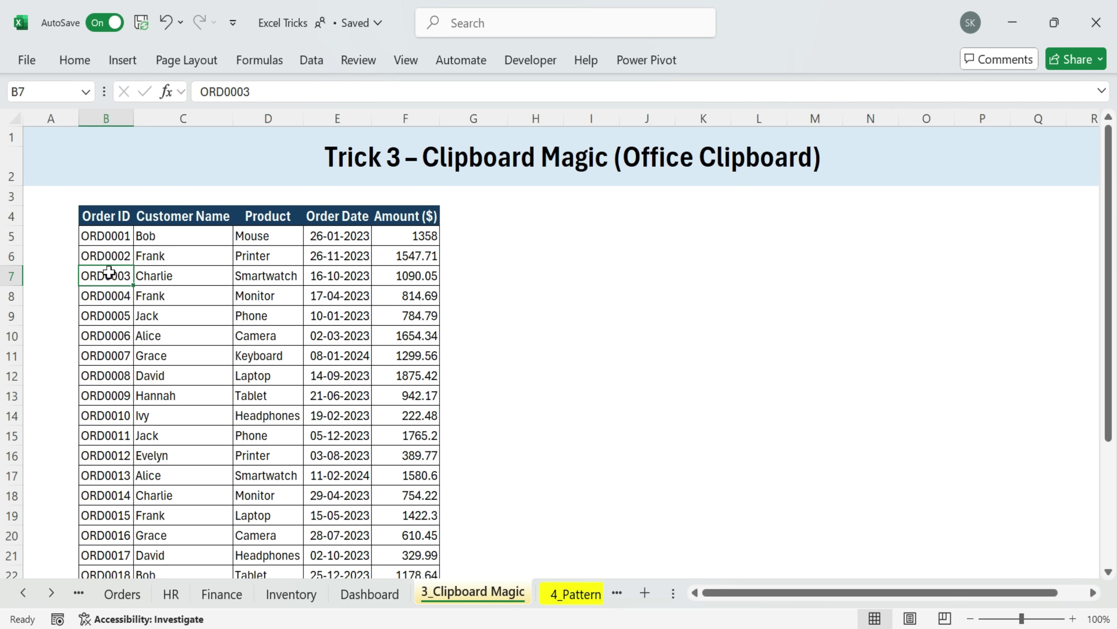
{"action": "key", "text": "ctrl+c"}
{"action": "left_click", "coordinate": [590, 277]}
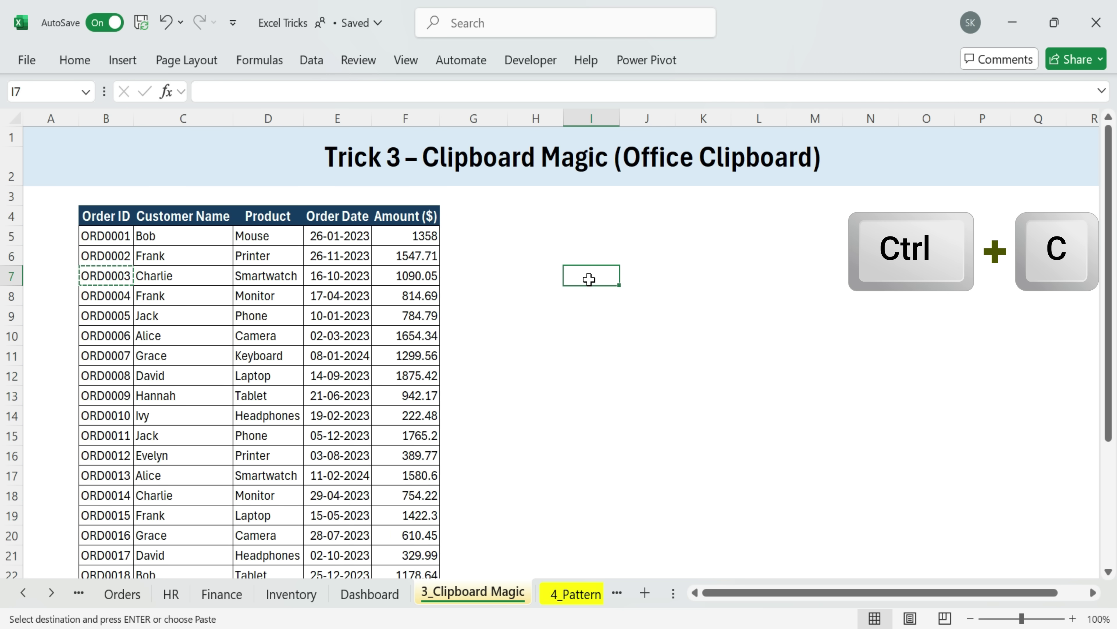
{"action": "key", "text": "ctrl+v"}
{"action": "key", "text": "Down"}
{"action": "key", "text": "Down"}
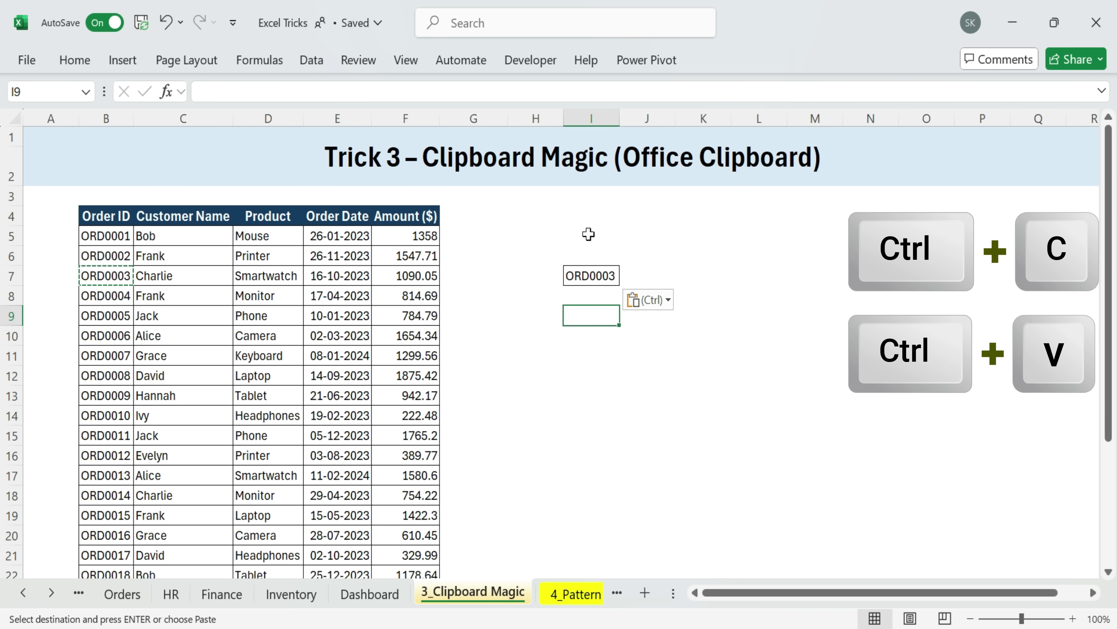
Step: Multi-select B7, C7, D8, E8 (17-04-2023) and F8 (814.69)
{"action": "left_click", "coordinate": [107, 274]}
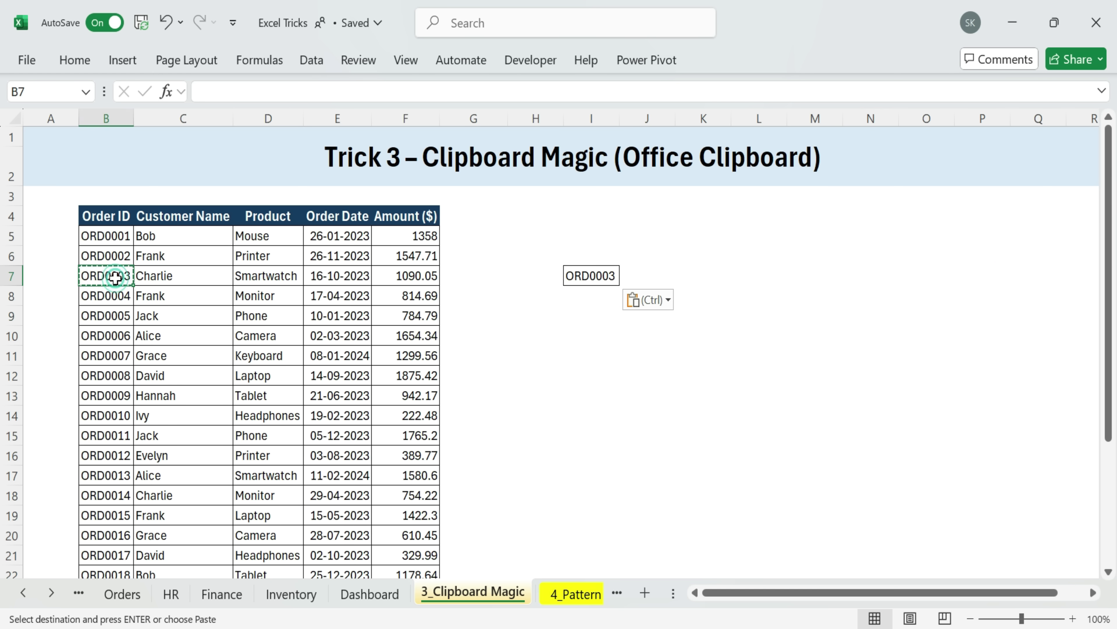
{"action": "left_click", "coordinate": [182, 275], "text": "ctrl"}
{"action": "left_click", "coordinate": [278, 296], "text": "ctrl"}
{"action": "left_click", "coordinate": [331, 297], "text": "ctrl"}
{"action": "left_click", "coordinate": [415, 294], "text": "ctrl"}
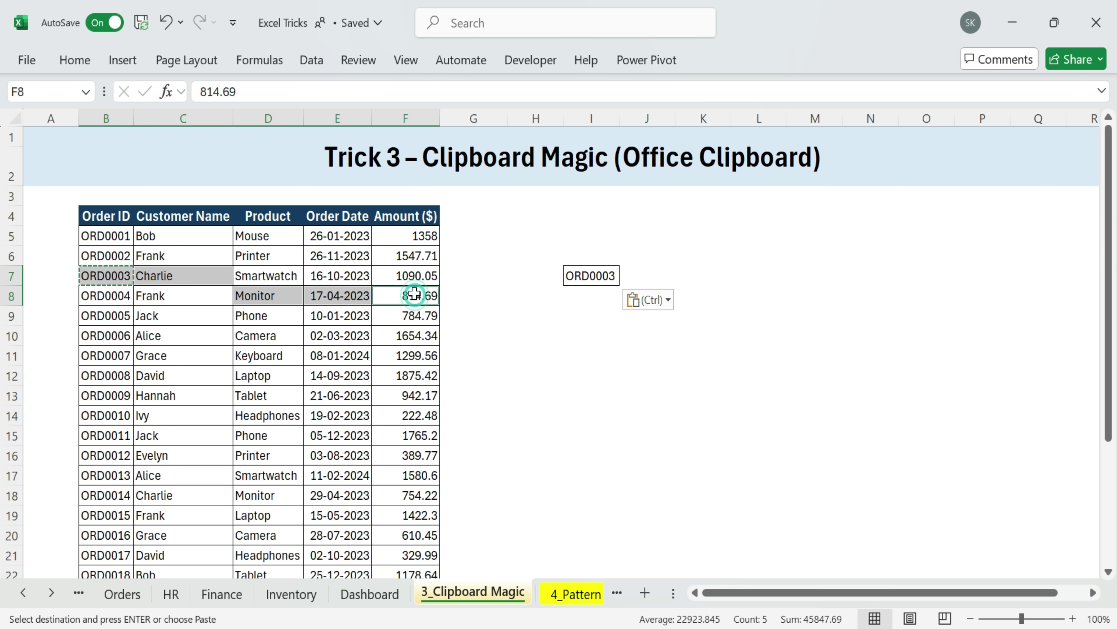
Step: Dismiss the multiple-selection copy warning, then copy the customer name from C7 into I8
{"action": "key", "text": "ctrl+c"}
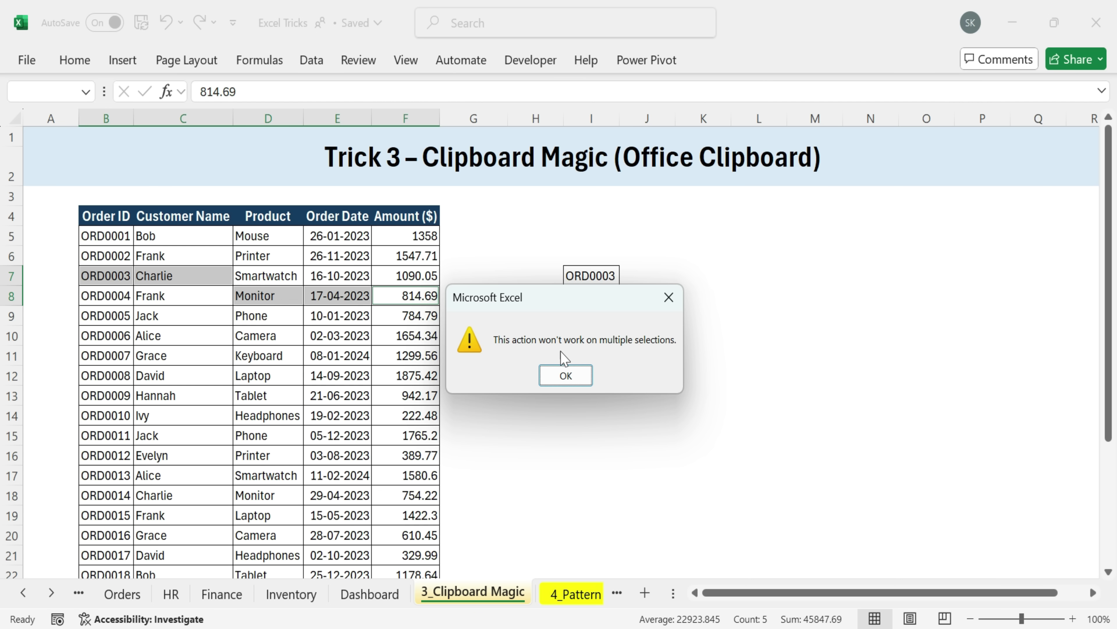
{"action": "left_click", "coordinate": [566, 375]}
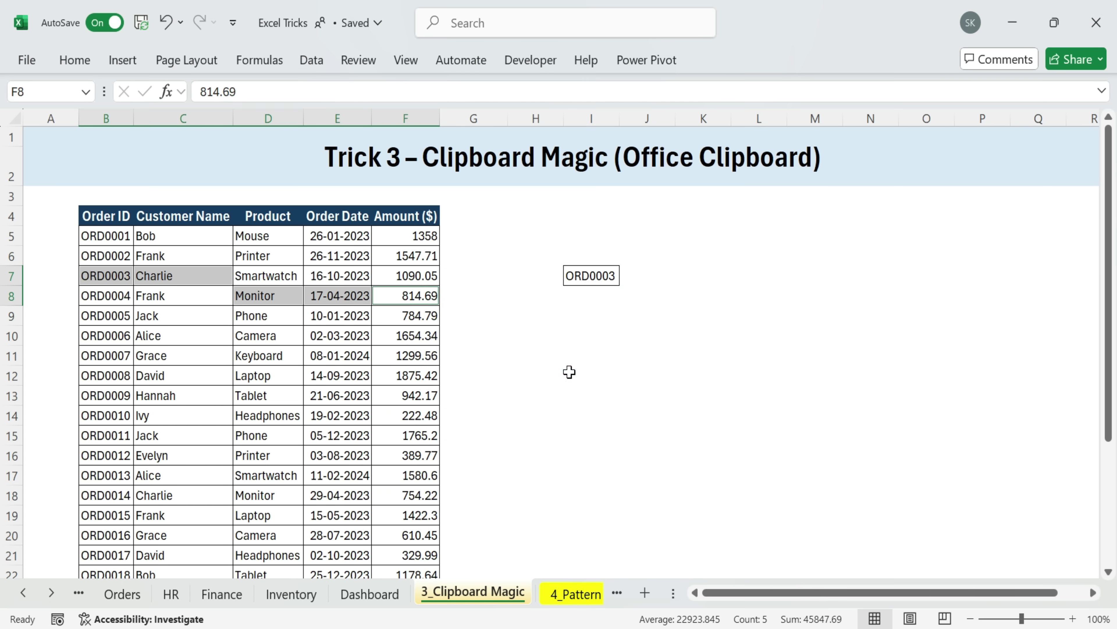
{"action": "left_click", "coordinate": [555, 369]}
{"action": "left_click", "coordinate": [190, 276]}
{"action": "key", "text": "ctrl+c"}
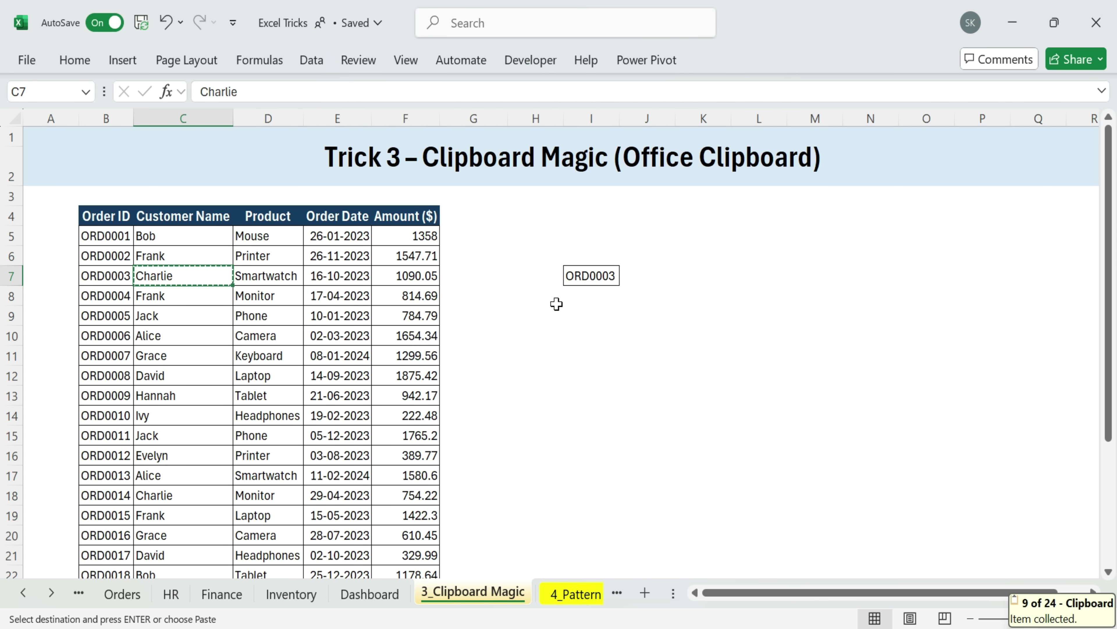
{"action": "left_click", "coordinate": [591, 294]}
{"action": "key", "text": "ctrl+v"}
Step: Copy Monitor from D8 into I9 and select the block of pasted values
{"action": "left_click", "coordinate": [288, 290]}
{"action": "key", "text": "ctrl+c"}
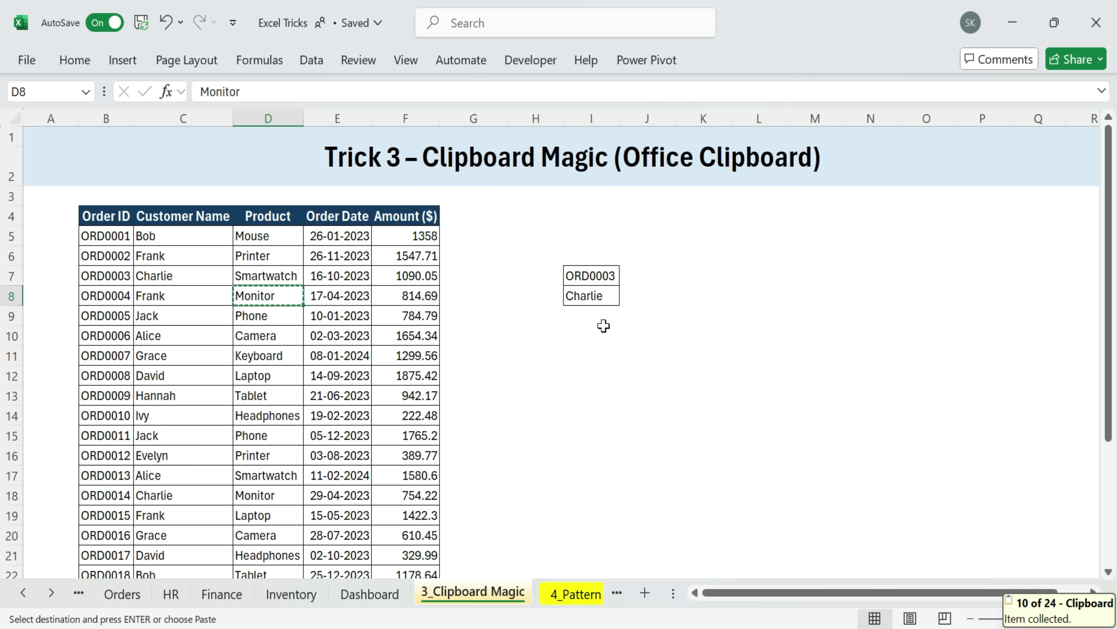
{"action": "left_click", "coordinate": [602, 317]}
{"action": "key", "text": "ctrl+v"}
{"action": "key", "text": "ctrl"}
{"action": "left_click", "coordinate": [532, 341]}
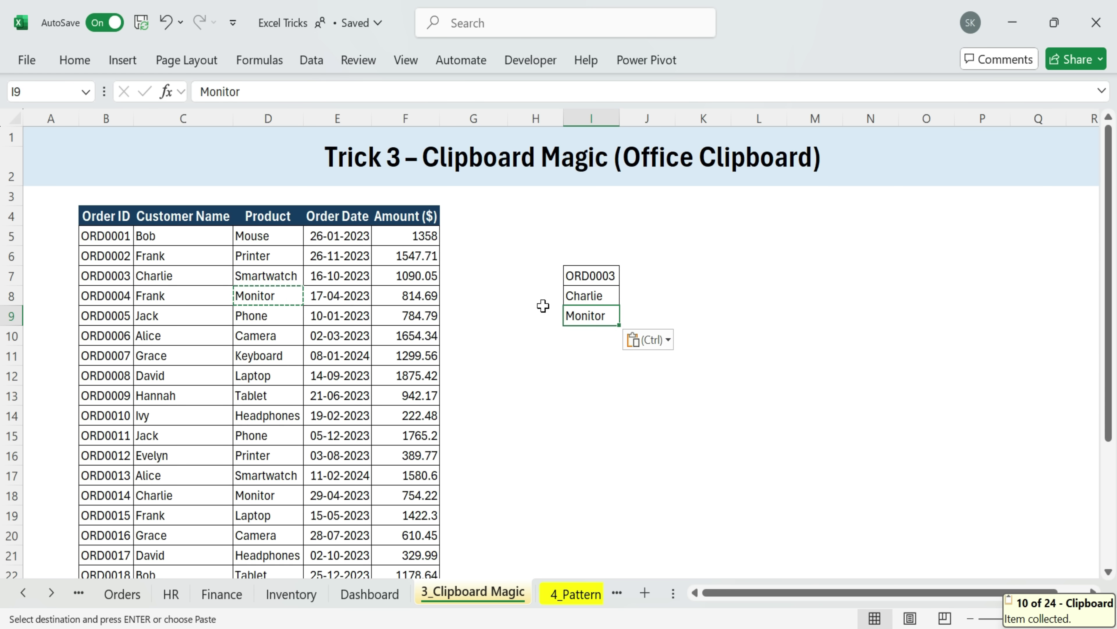
{"action": "left_click", "coordinate": [543, 303]}
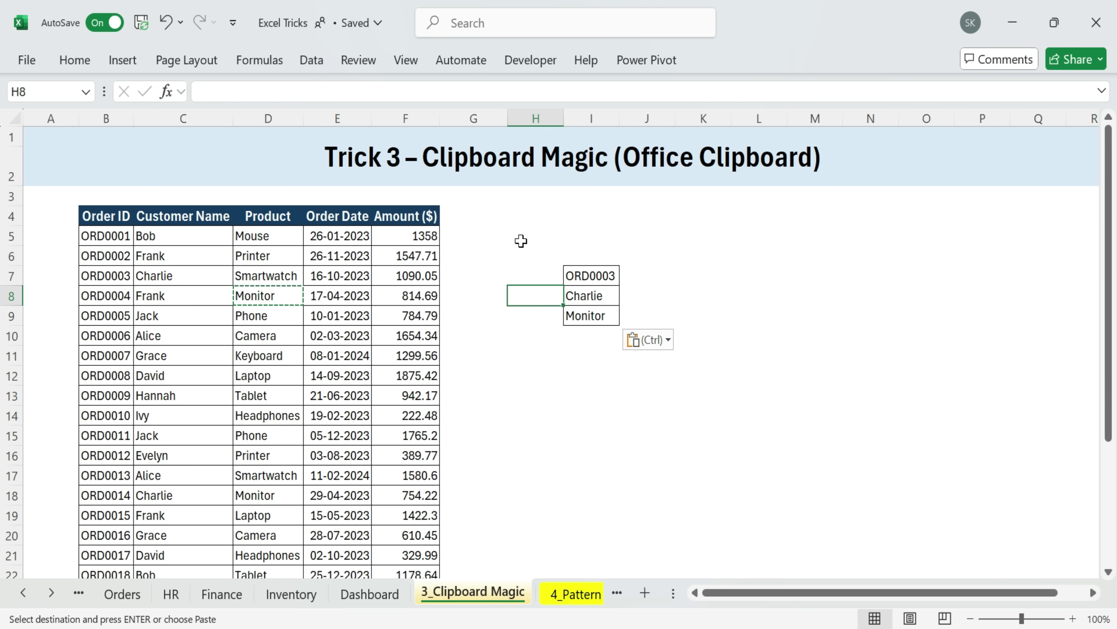
{"action": "left_click_drag", "start_coordinate": [521, 240], "coordinate": [681, 354]}
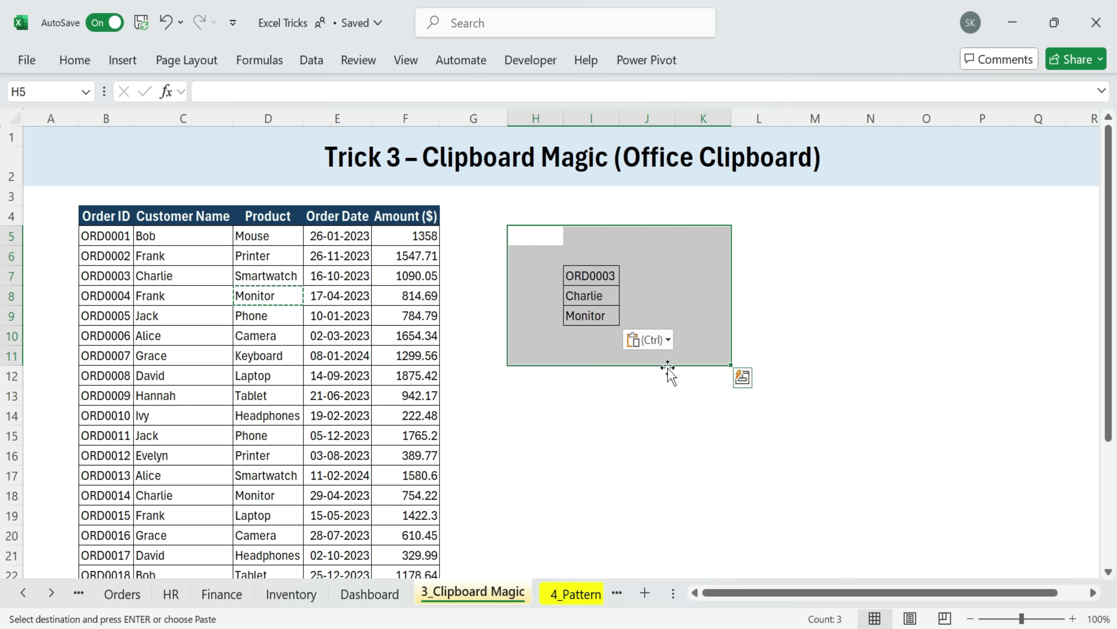
Step: Open the Office Clipboard pane from the Home tab and Clear All items
{"action": "left_click", "coordinate": [601, 415]}
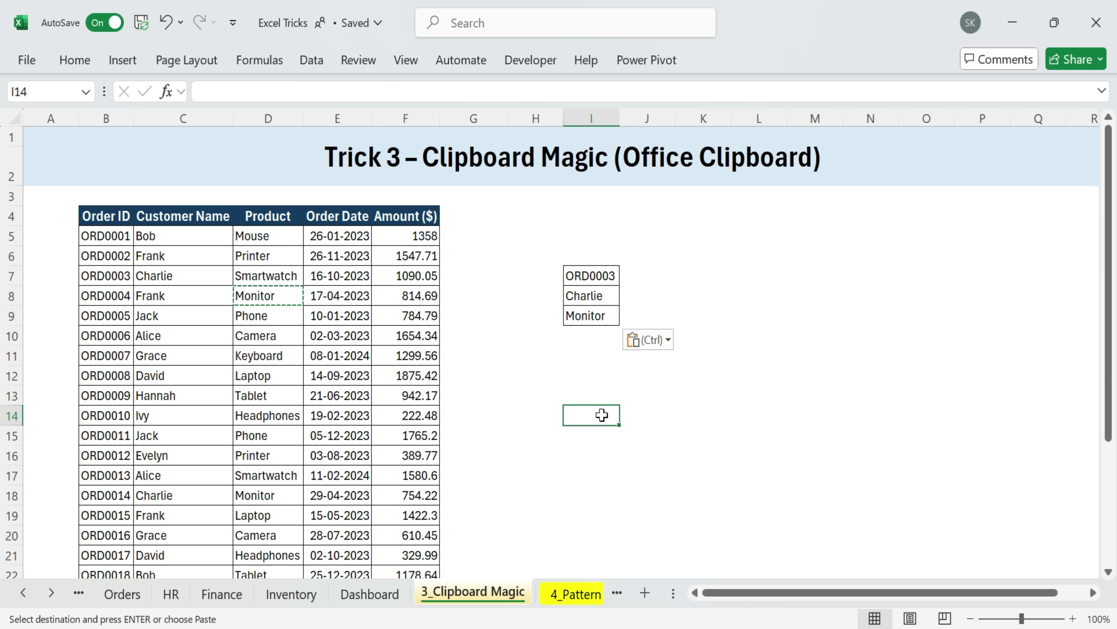
{"action": "left_click", "coordinate": [90, 62]}
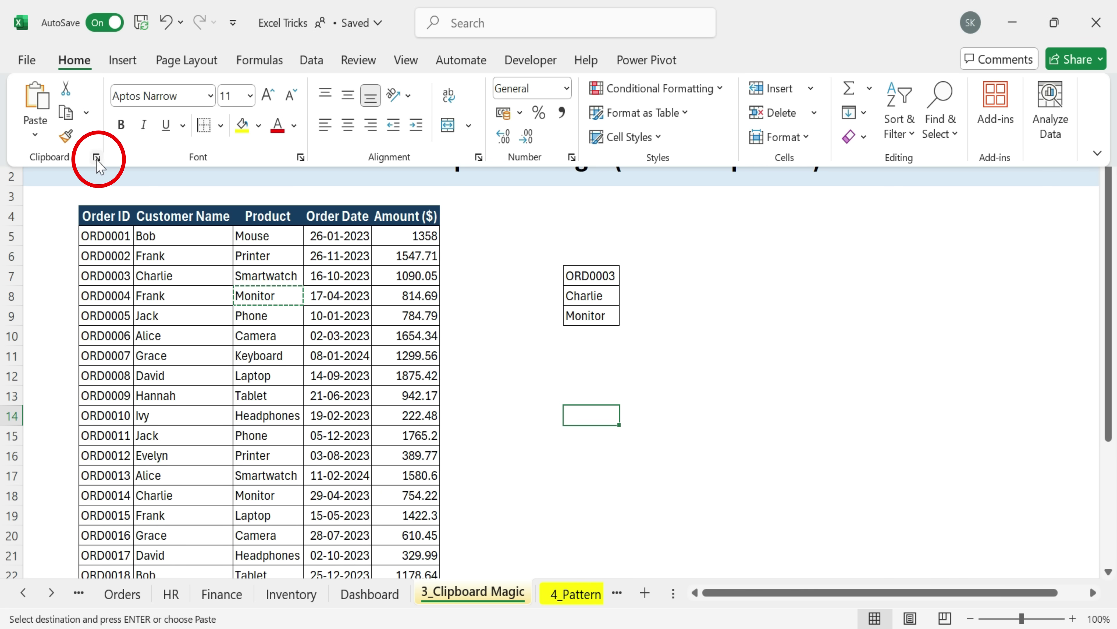
{"action": "left_click", "coordinate": [96, 158]}
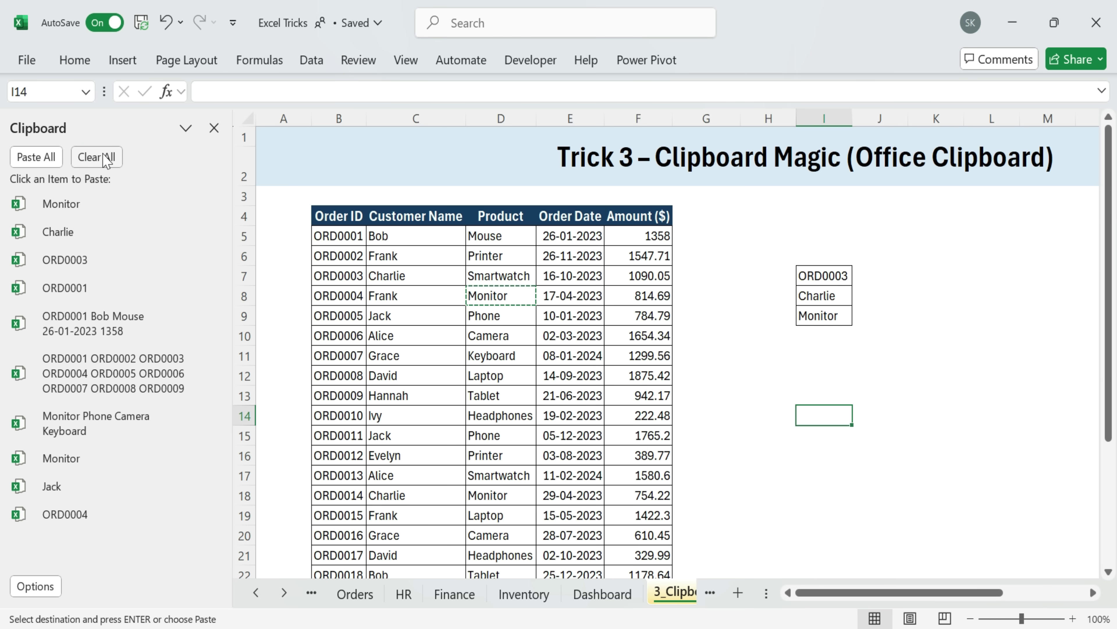
{"action": "left_click", "coordinate": [98, 158]}
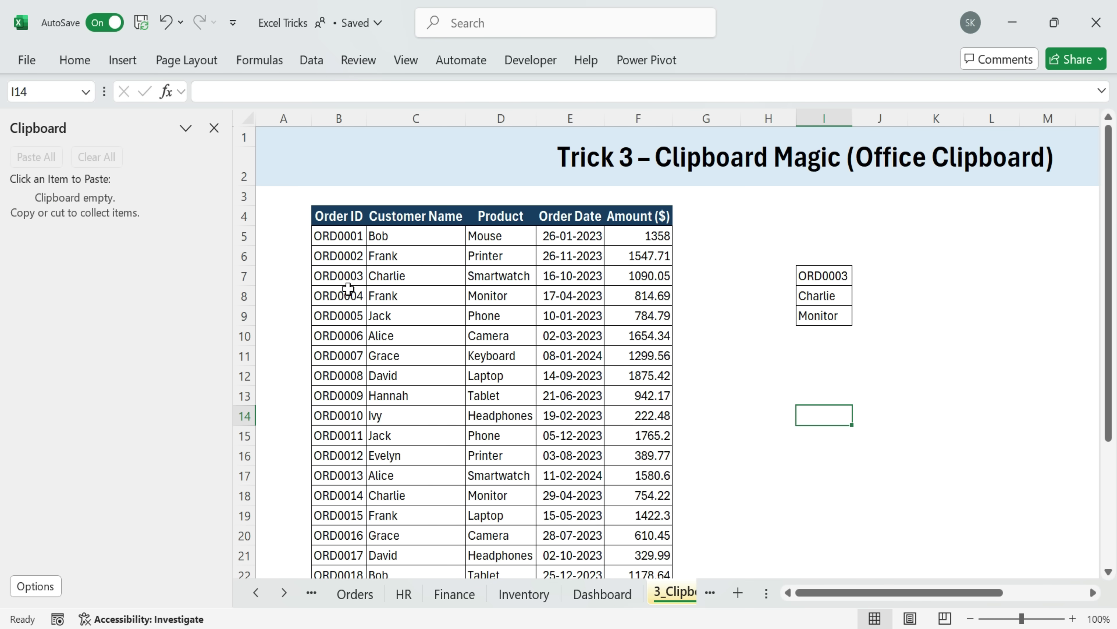
Step: Copy B7, C7, D8, E8 and F8 one by one onto the Office Clipboard
{"action": "left_click", "coordinate": [350, 278]}
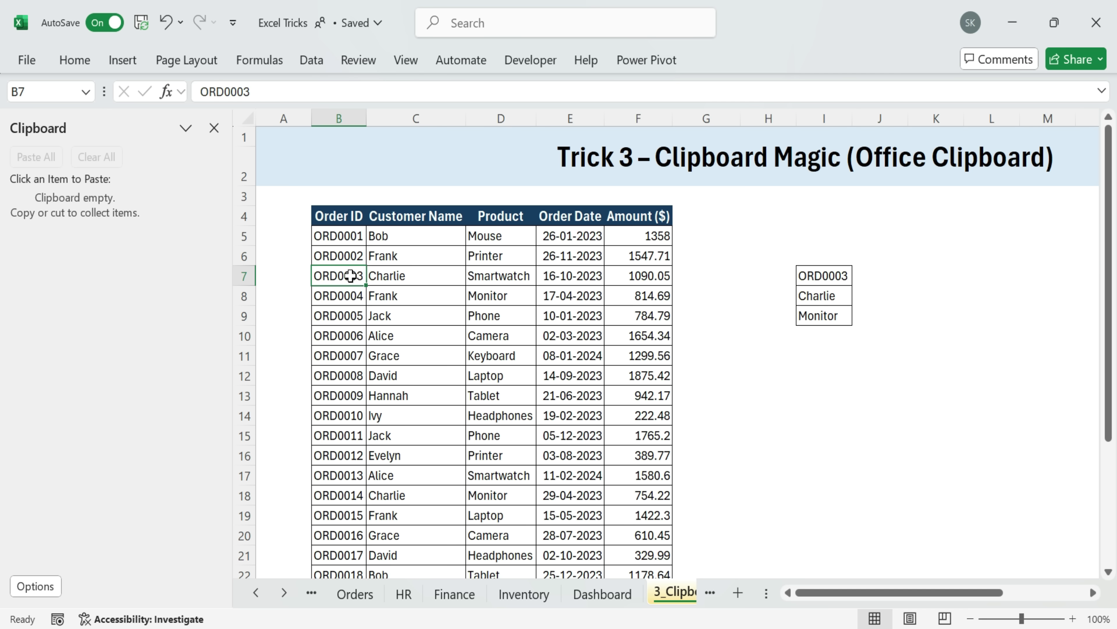
{"action": "key", "text": "ctrl+c"}
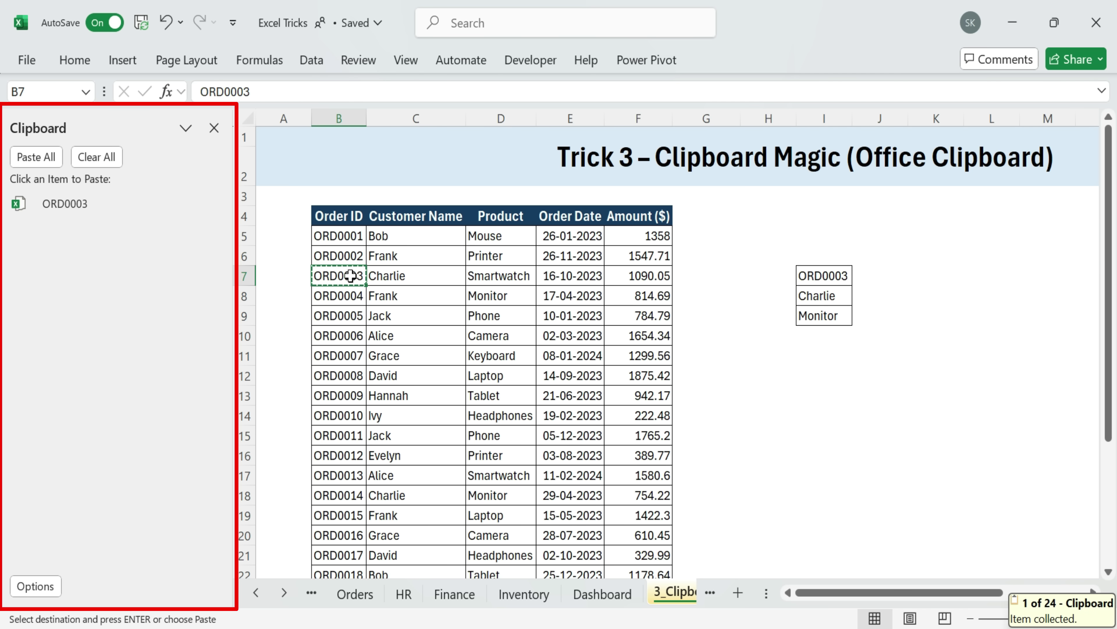
{"action": "left_click", "coordinate": [401, 282]}
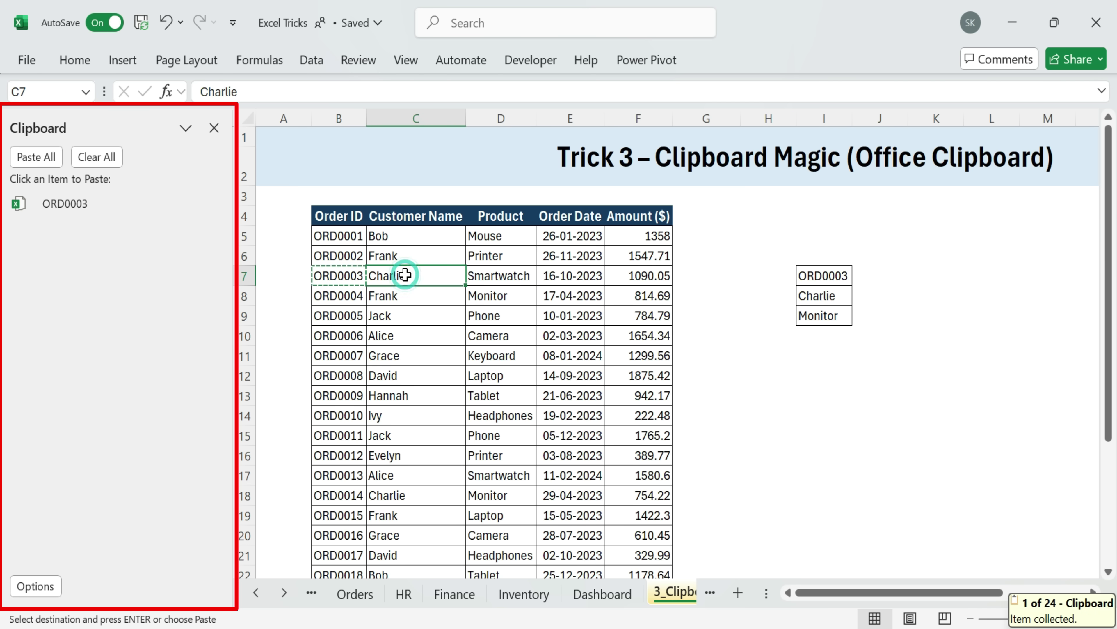
{"action": "key", "text": "ctrl+c"}
{"action": "left_click", "coordinate": [481, 293]}
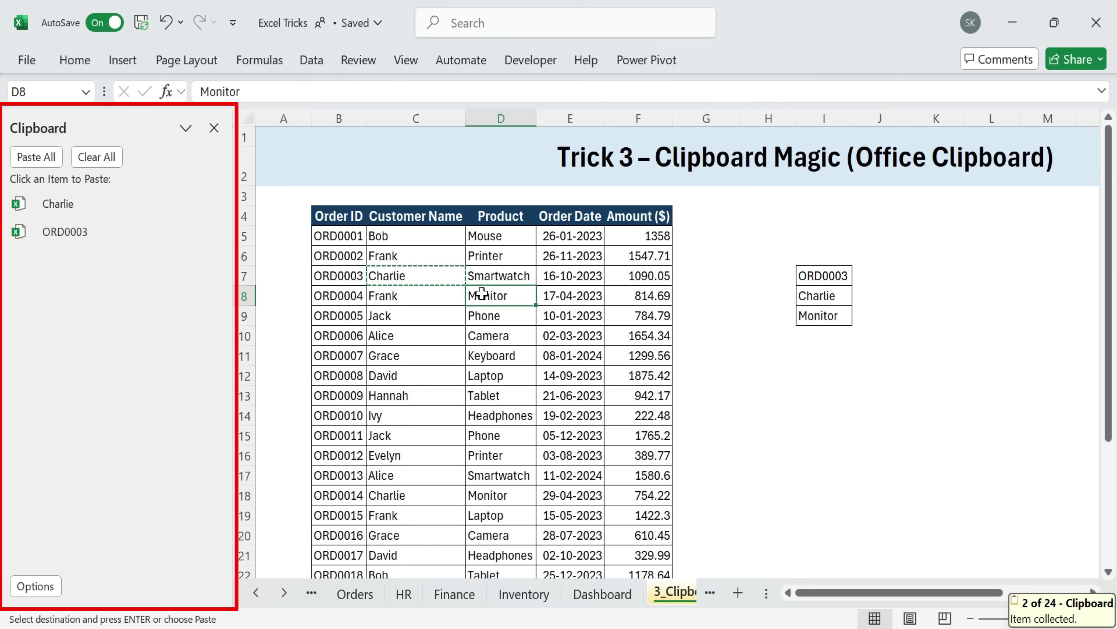
{"action": "key", "text": "ctrl+c"}
{"action": "left_click", "coordinate": [576, 297]}
{"action": "key", "text": "ctrl+c"}
{"action": "left_click", "coordinate": [668, 300]}
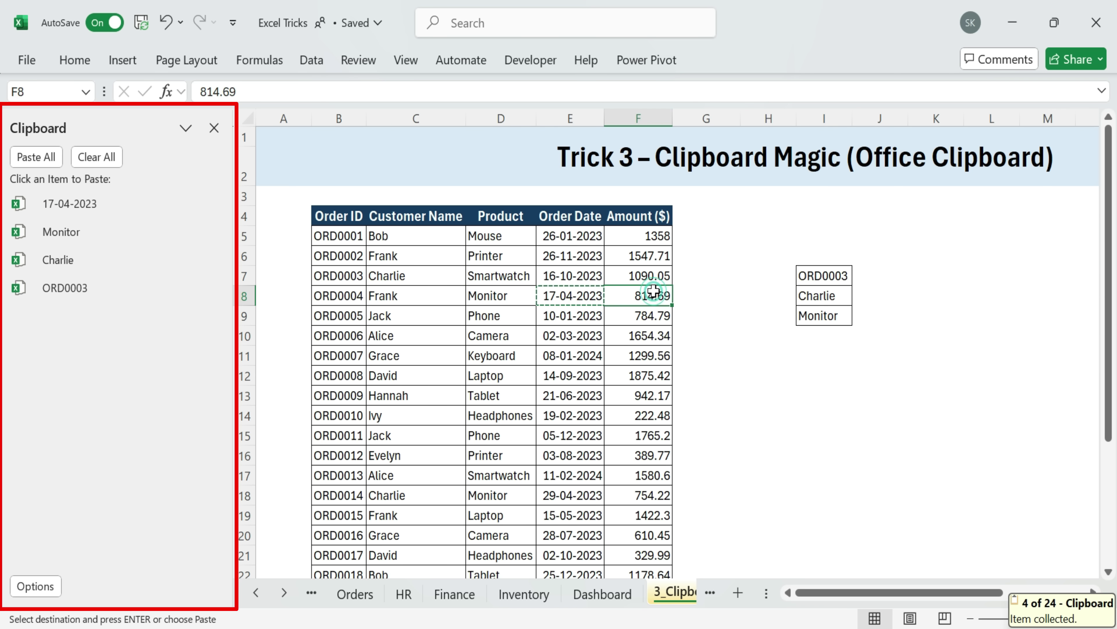
{"action": "key", "text": "ctrl+c"}
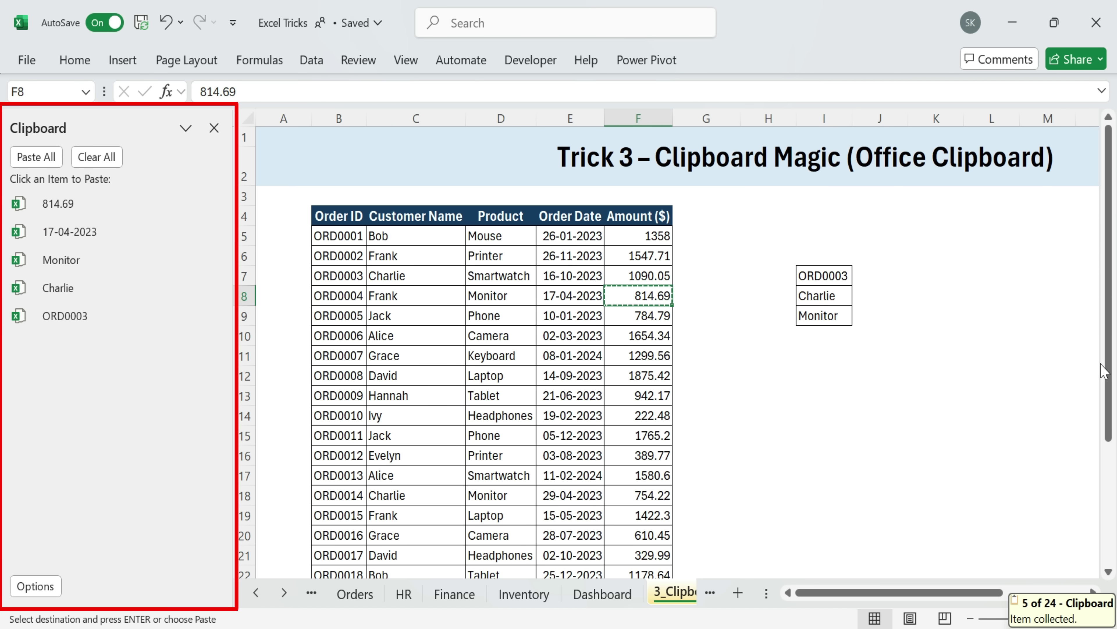
Step: Paste All five clipboard items into I11:I15 and autofit column I
{"action": "left_click", "coordinate": [827, 356]}
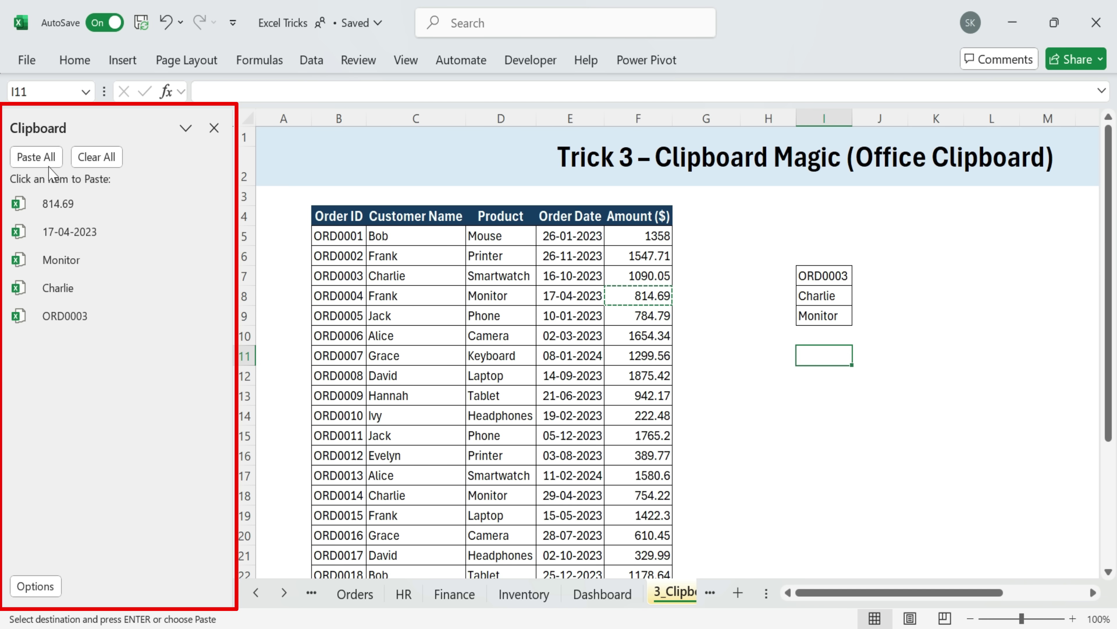
{"action": "left_click", "coordinate": [40, 158]}
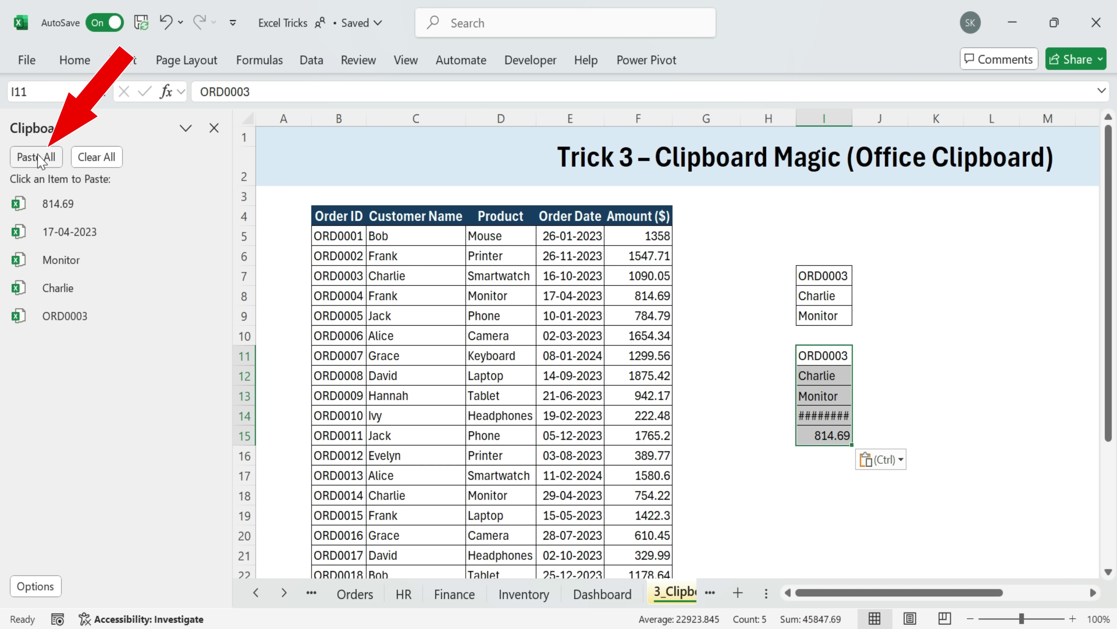
{"action": "double_click", "coordinate": [853, 113]}
{"action": "left_click", "coordinate": [982, 352]}
{"action": "left_click_drag", "start_coordinate": [827, 356], "coordinate": [831, 436]}
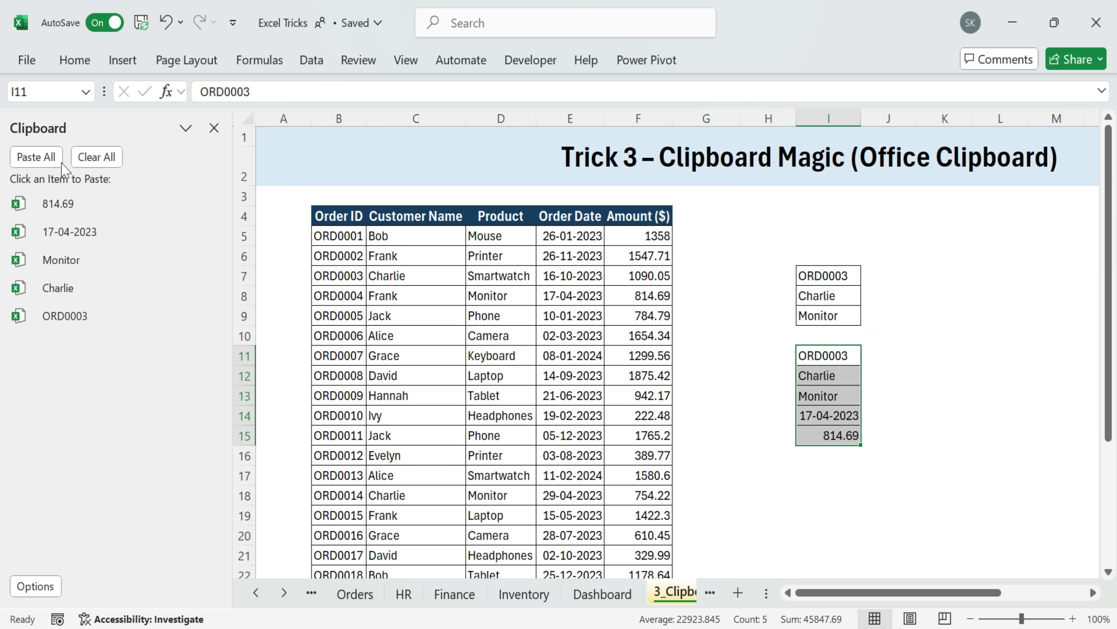
Step: Clear all items from the Office Clipboard pane, close it, and deselect the pasted cells
{"action": "left_click", "coordinate": [110, 157]}
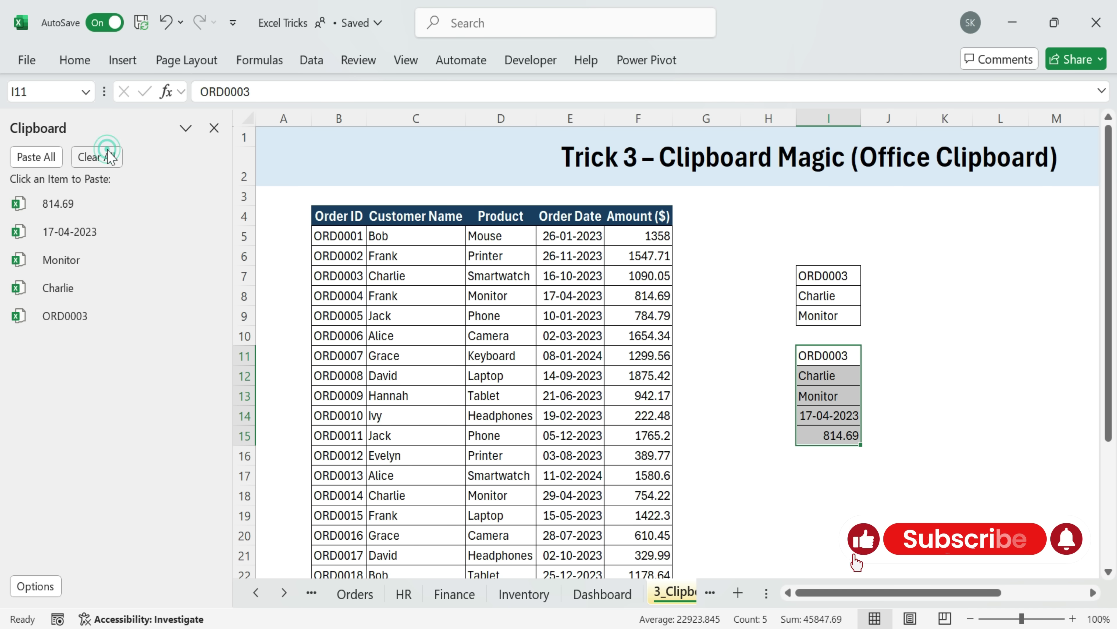
{"action": "left_click", "coordinate": [215, 127]}
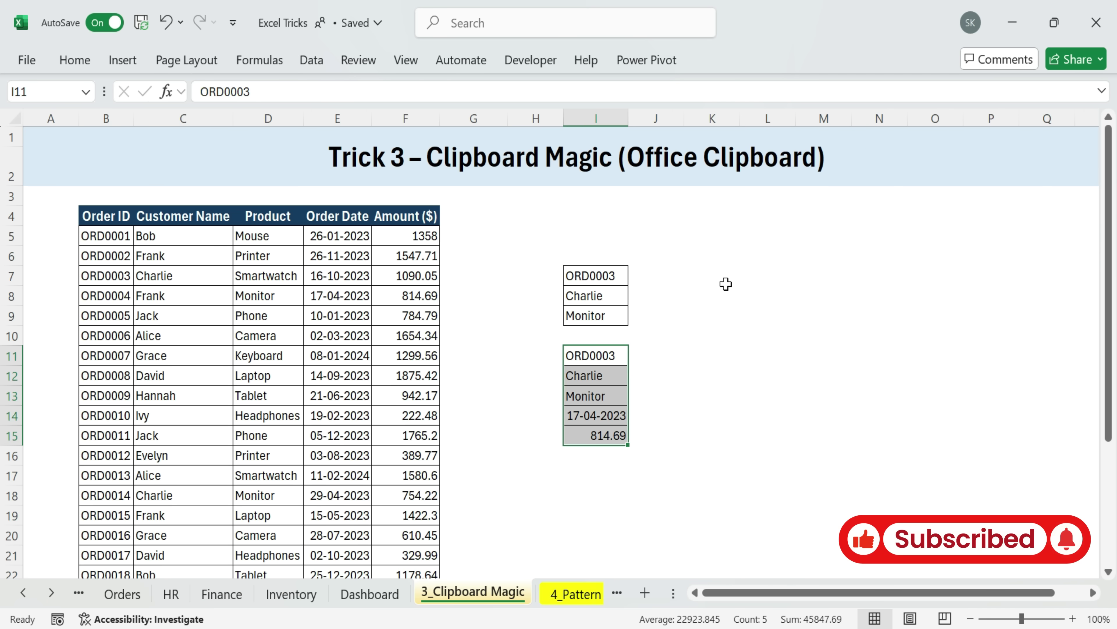
{"action": "left_click", "coordinate": [726, 284]}
{"action": "left_click_drag", "start_coordinate": [104, 177], "coordinate": [883, 482]}
{"action": "left_click", "coordinate": [848, 529]}
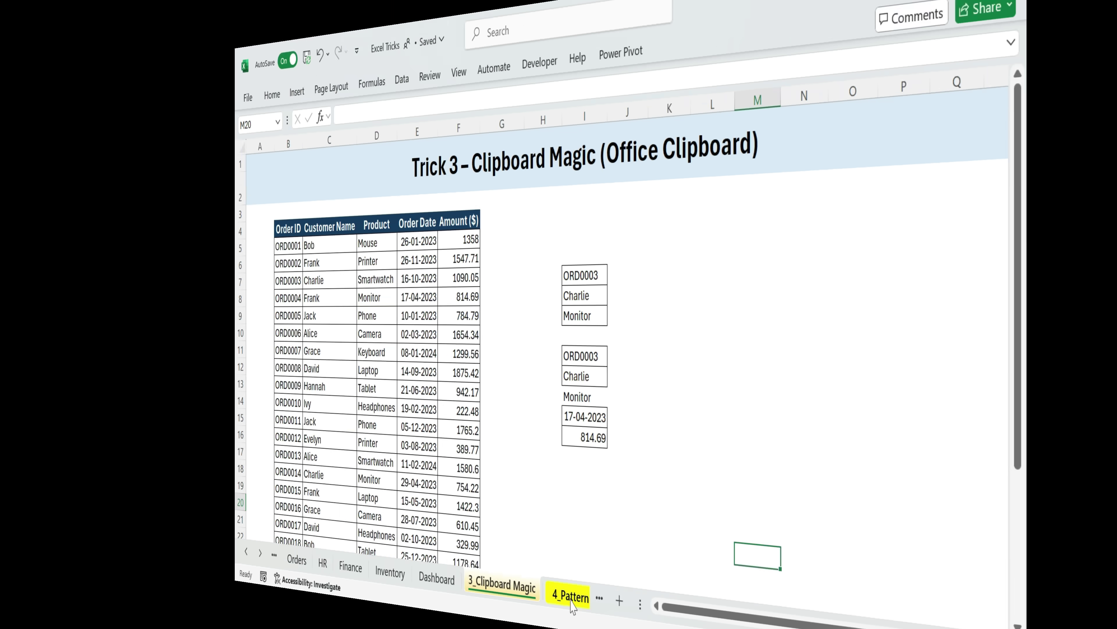
Step: On the 4_Pattern Fill sheet, enter 2 and 3 below the 1 and extend the Numbers column to 1–10
{"action": "left_click", "coordinate": [571, 599]}
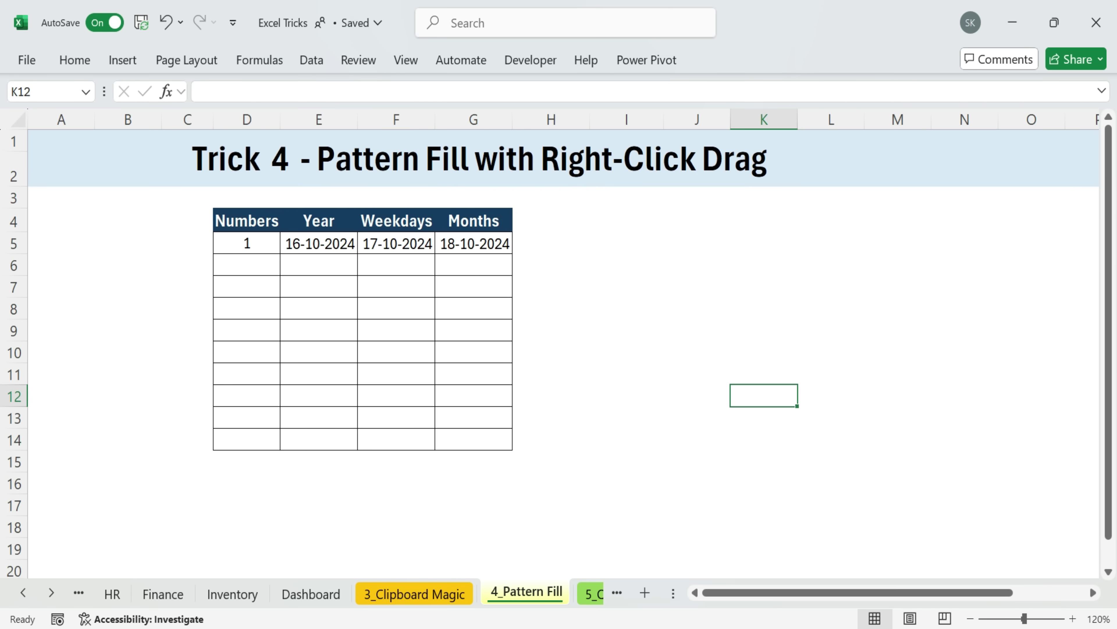
{"action": "left_click", "coordinate": [235, 162]}
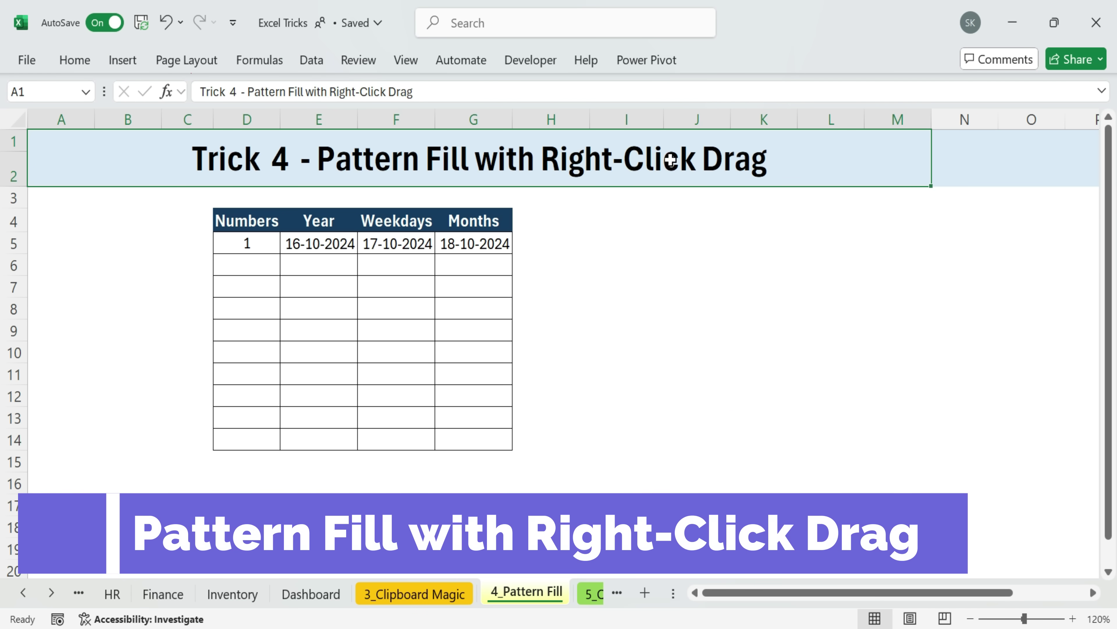
{"action": "left_click", "coordinate": [689, 238]}
{"action": "left_click", "coordinate": [269, 267]}
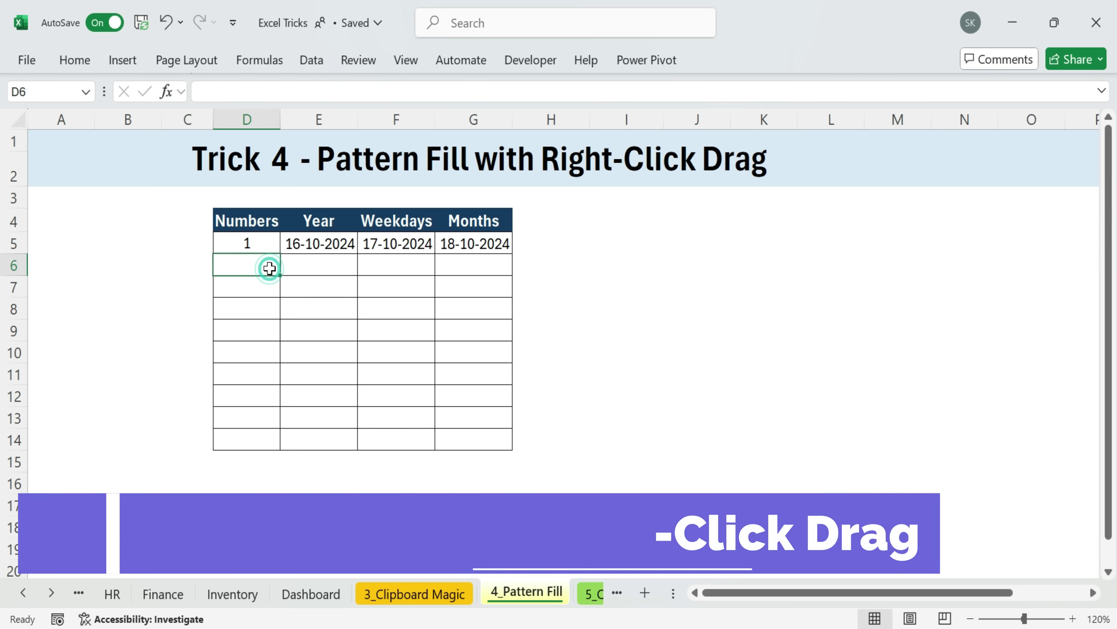
{"action": "type", "text": "2"}
{"action": "left_click", "coordinate": [255, 284]}
{"action": "type", "text": "3"}
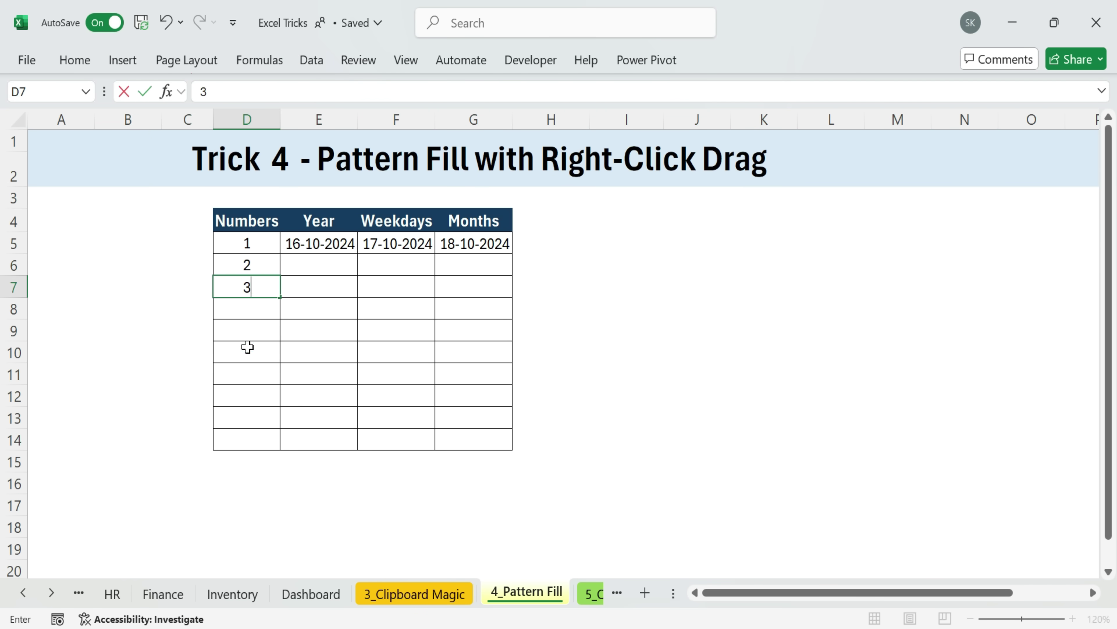
{"action": "left_click", "coordinate": [247, 347]}
{"action": "left_click_drag", "start_coordinate": [264, 243], "coordinate": [264, 441]}
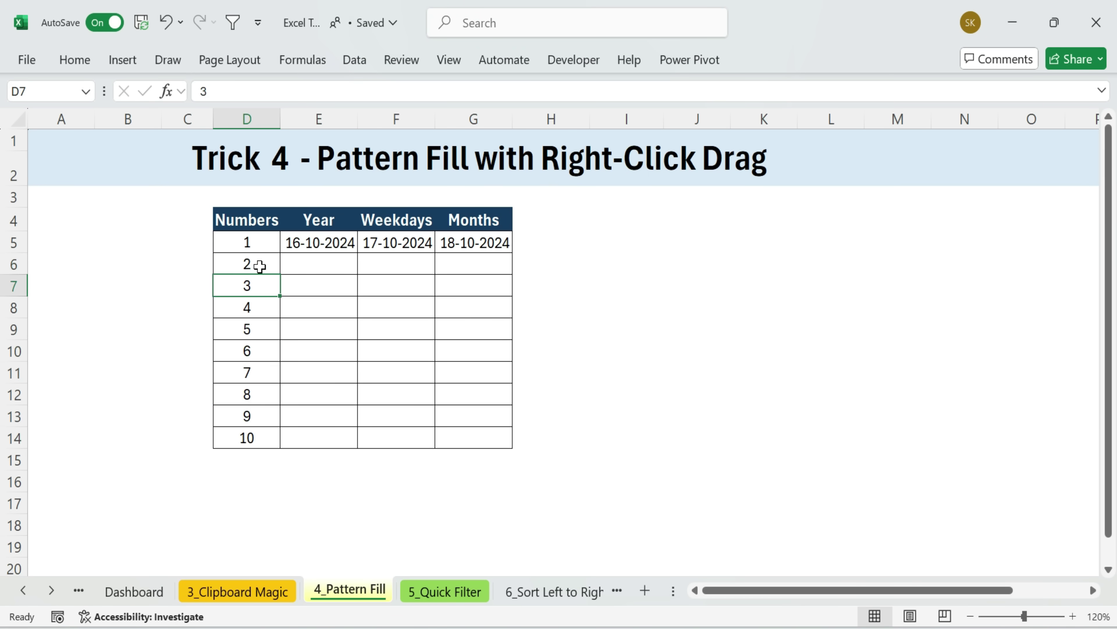
Step: Replace the starting pattern with 1, 3, 5 and fill the Numbers column with odd numbers to 19
{"action": "left_click_drag", "start_coordinate": [260, 267], "coordinate": [244, 434]}
{"action": "key", "text": "Delete"}
{"action": "left_click", "coordinate": [264, 266]}
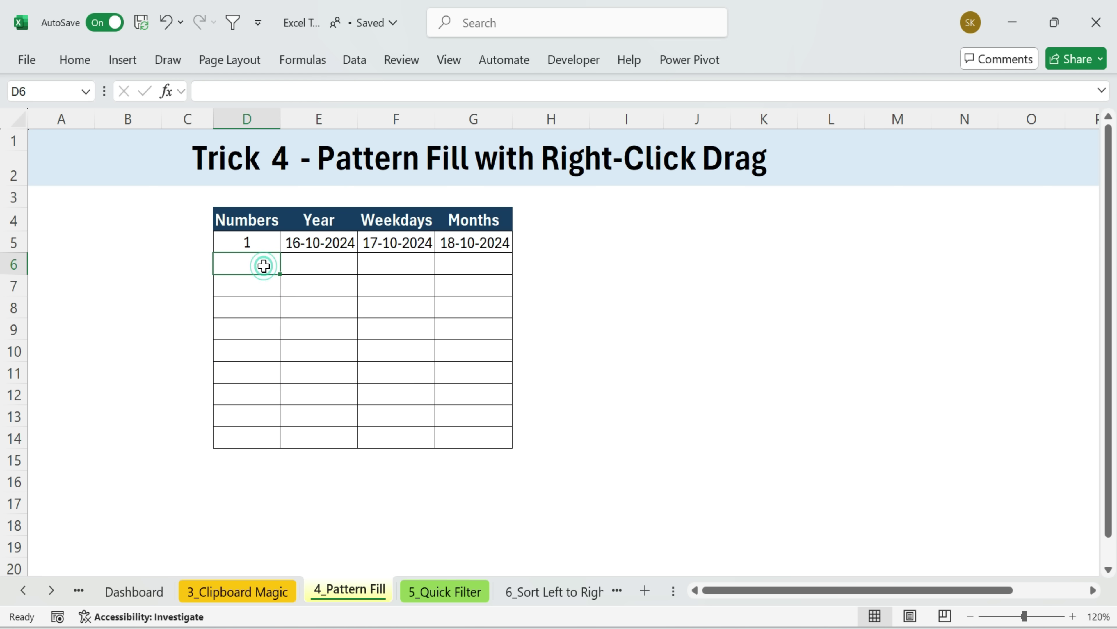
{"action": "type", "text": "3"}
{"action": "key", "text": "Return"}
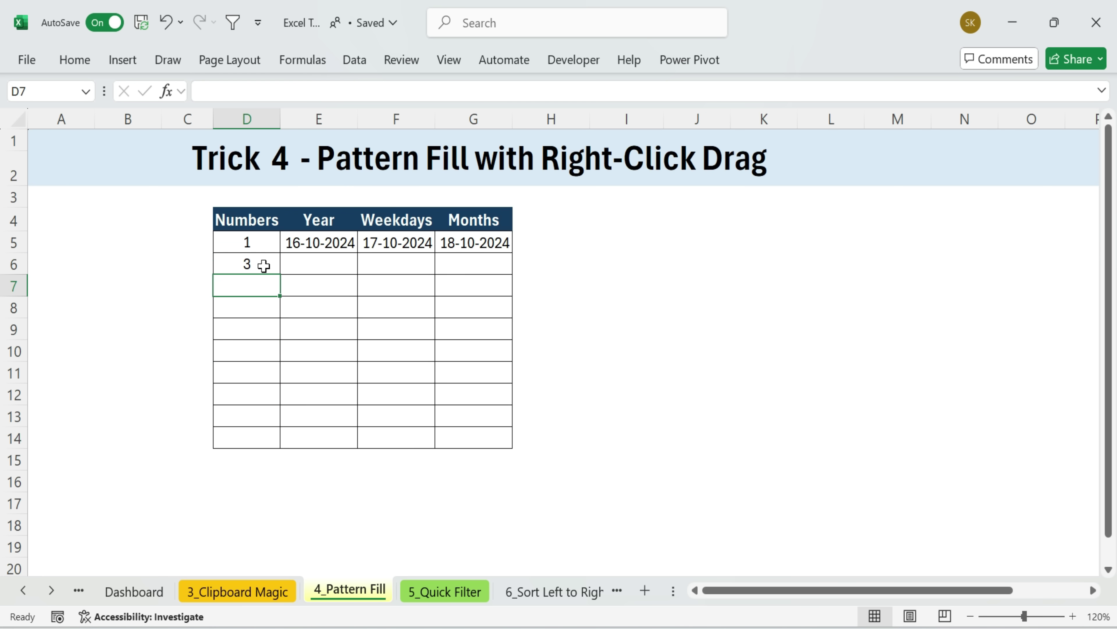
{"action": "type", "text": "5"}
{"action": "left_click", "coordinate": [247, 321]}
{"action": "left_click_drag", "start_coordinate": [257, 245], "coordinate": [264, 439]}
{"action": "left_click", "coordinate": [337, 502]}
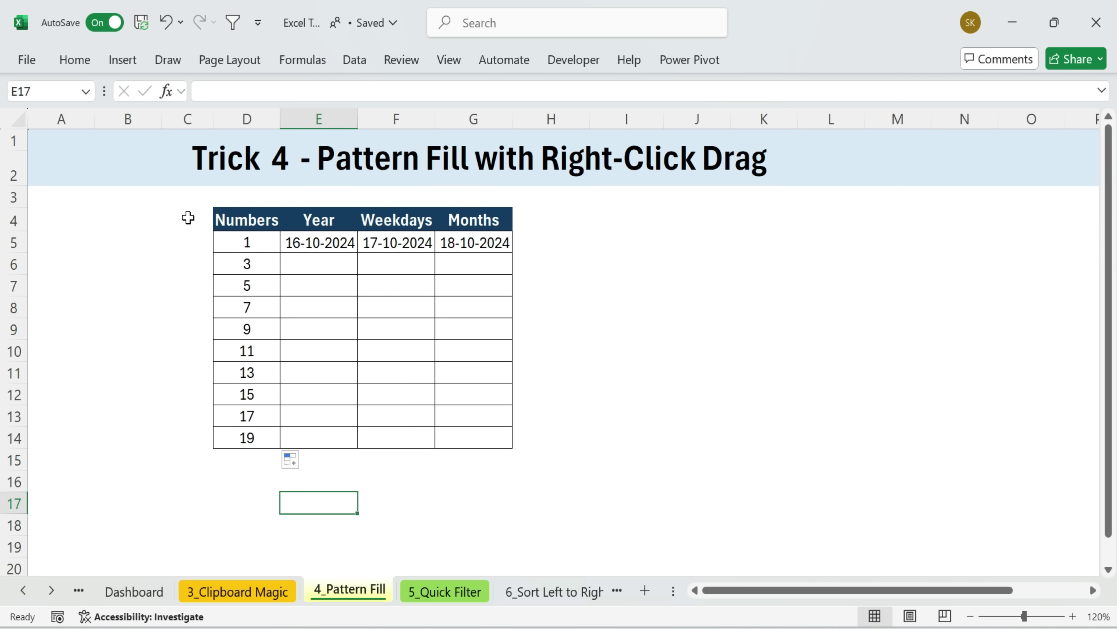
{"action": "left_click", "coordinate": [327, 240]}
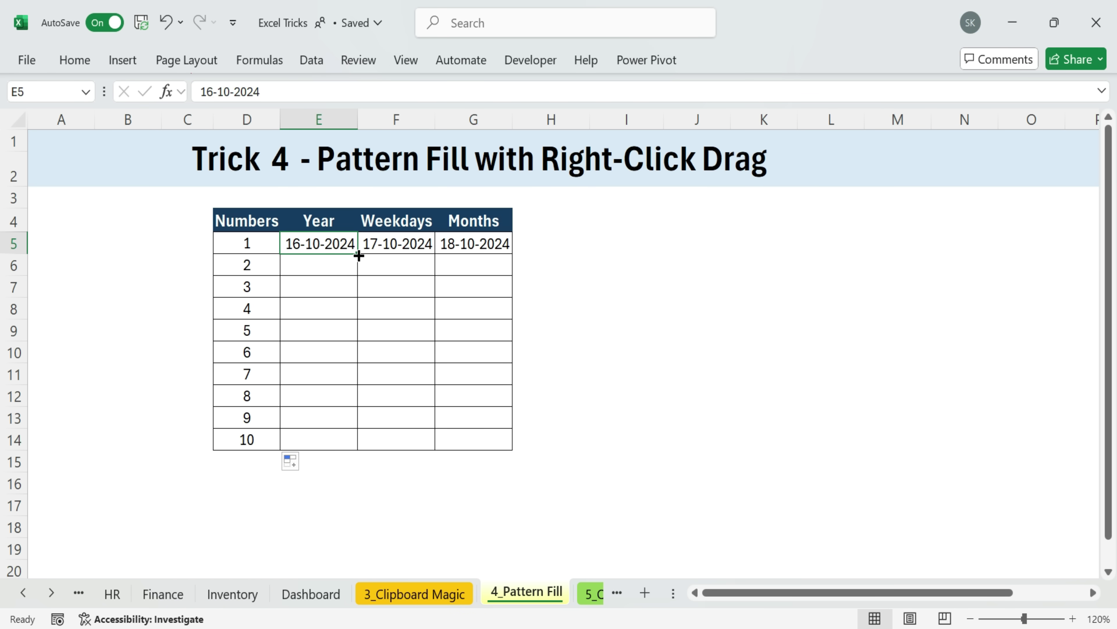
Step: Fill E5:E14 with yearly dates from 16-10-2024 to 16-10-2033 using Fill Years, then check the results
{"action": "left_click_drag", "start_coordinate": [358, 256], "coordinate": [351, 452]}
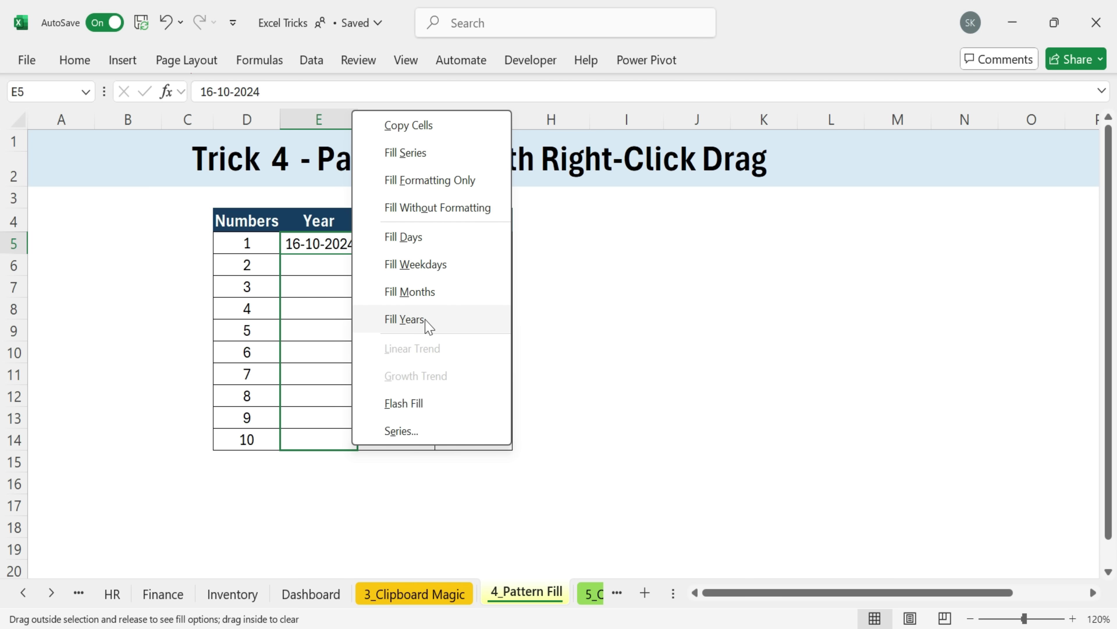
{"action": "left_click", "coordinate": [426, 320]}
{"action": "left_click", "coordinate": [352, 264]}
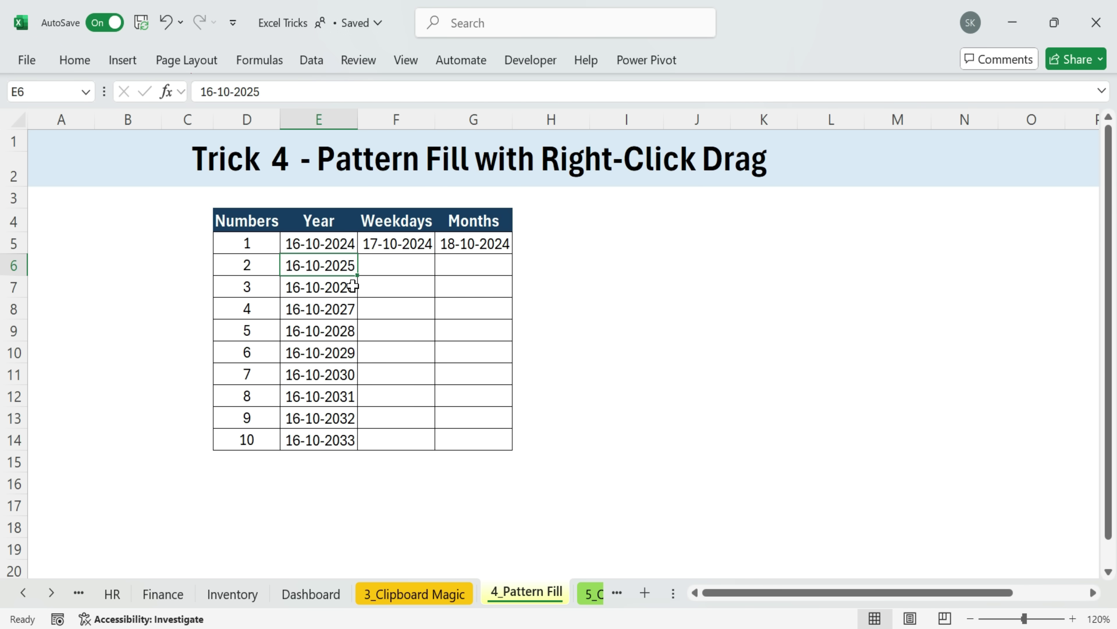
{"action": "left_click", "coordinate": [353, 286]}
{"action": "left_click", "coordinate": [353, 310]}
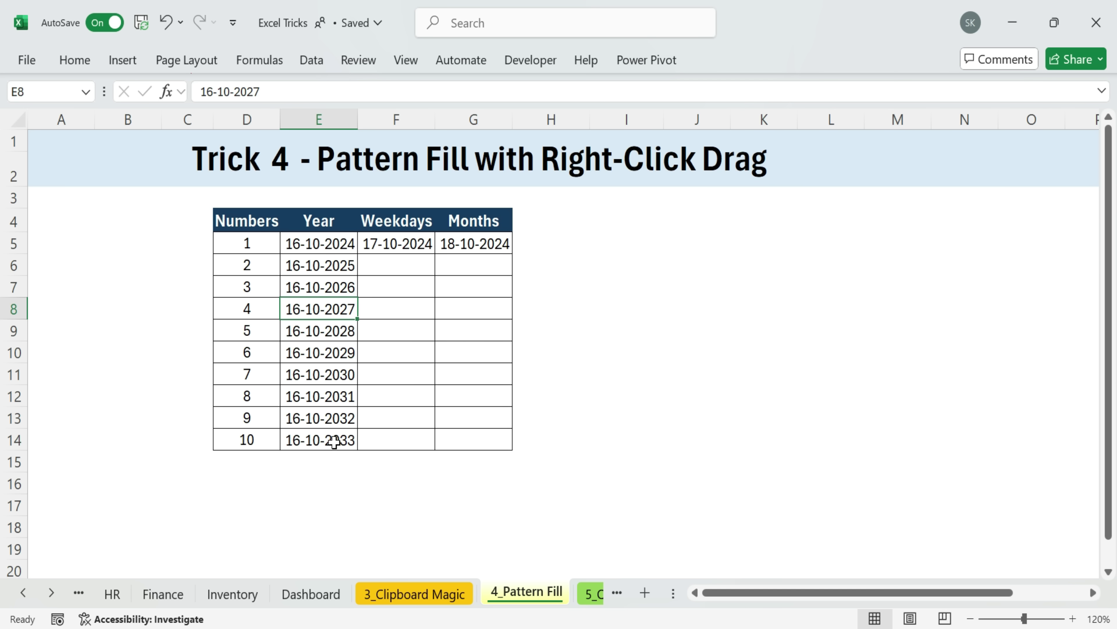
{"action": "left_click_drag", "start_coordinate": [341, 266], "coordinate": [332, 442]}
Step: Fill the Weekdays column F5:F14 with weekday-only dates that skip weekends
{"action": "left_click", "coordinate": [399, 244]}
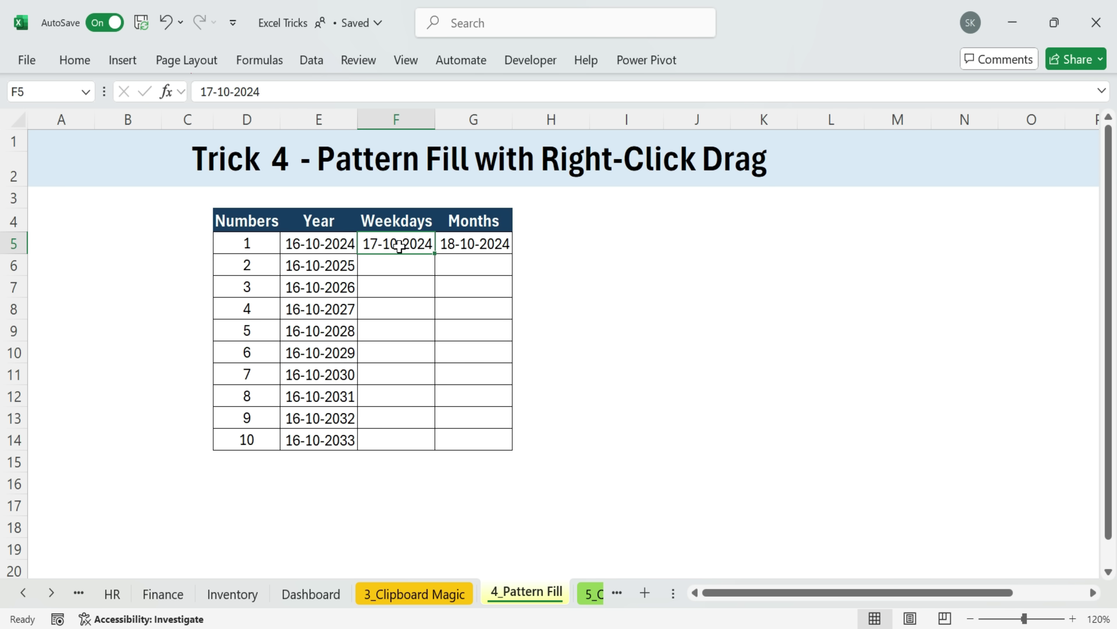
{"action": "left_click_drag", "start_coordinate": [434, 255], "coordinate": [430, 446]}
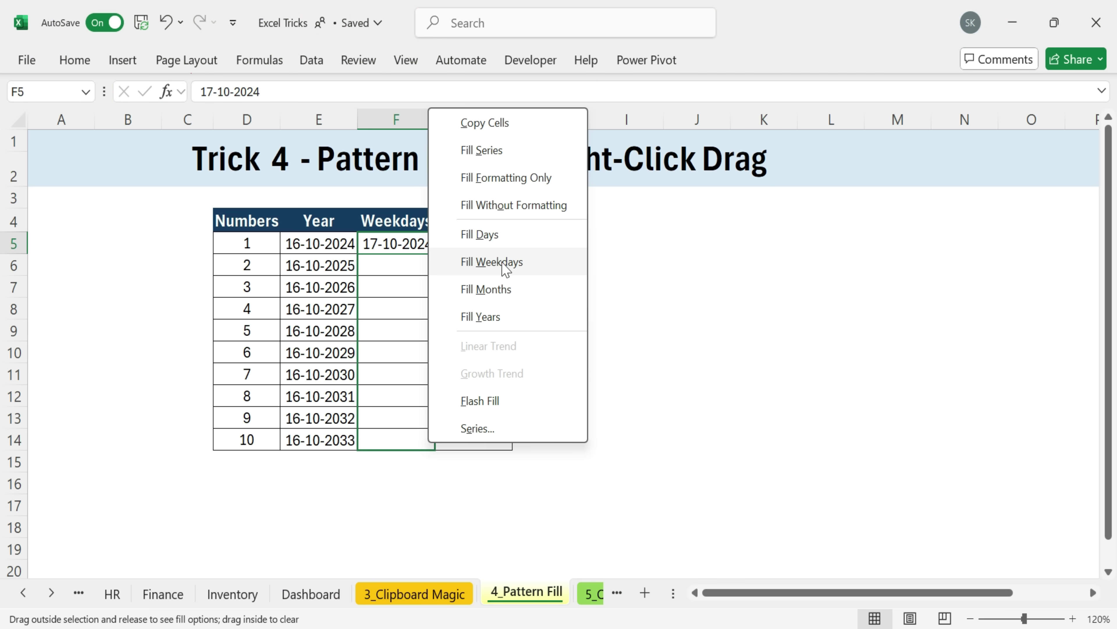
{"action": "left_click", "coordinate": [514, 269]}
{"action": "left_click", "coordinate": [418, 265]}
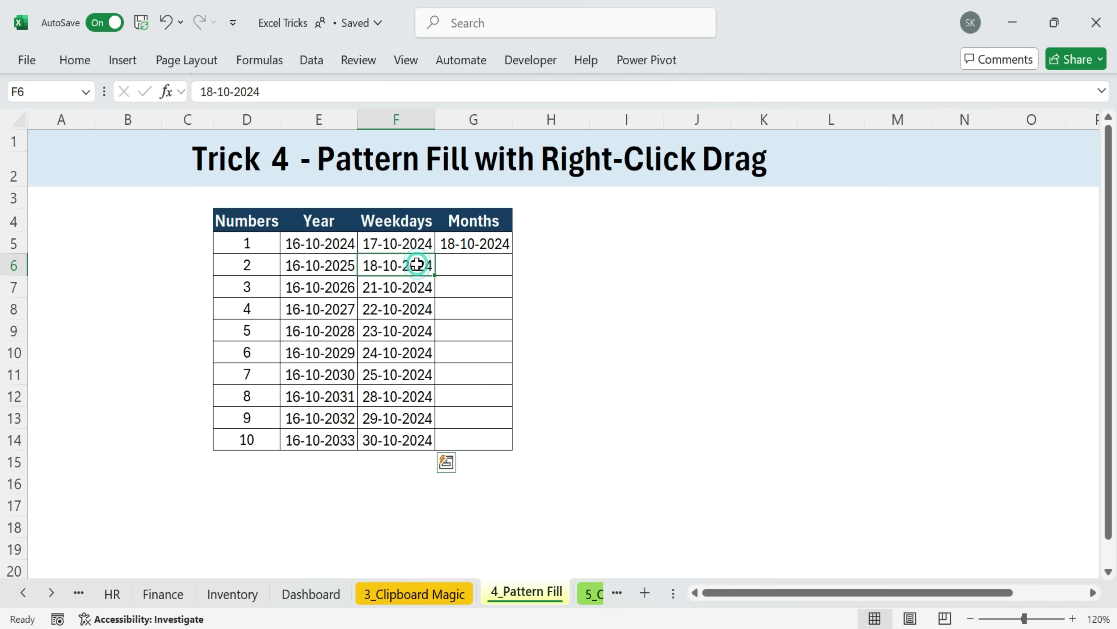
{"action": "left_click", "coordinate": [394, 286]}
{"action": "left_click", "coordinate": [371, 351]}
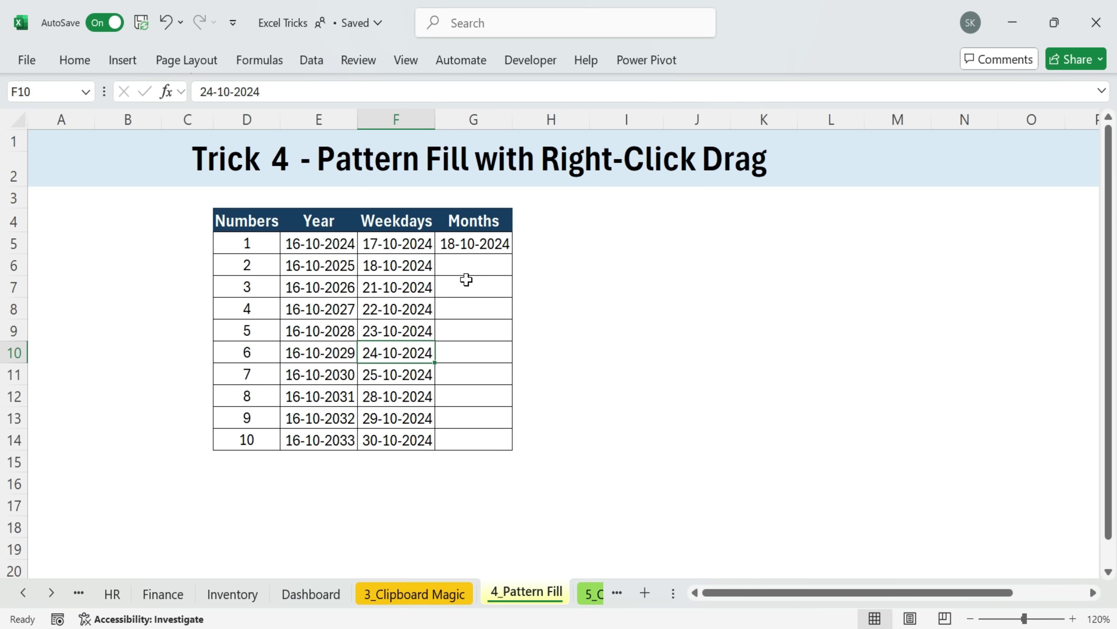
Step: Fill the Months column G5:G14 with monthly dates from 18-10-2024 to 18-07-2025
{"action": "left_click", "coordinate": [487, 240]}
{"action": "left_click_drag", "start_coordinate": [512, 255], "coordinate": [499, 445]}
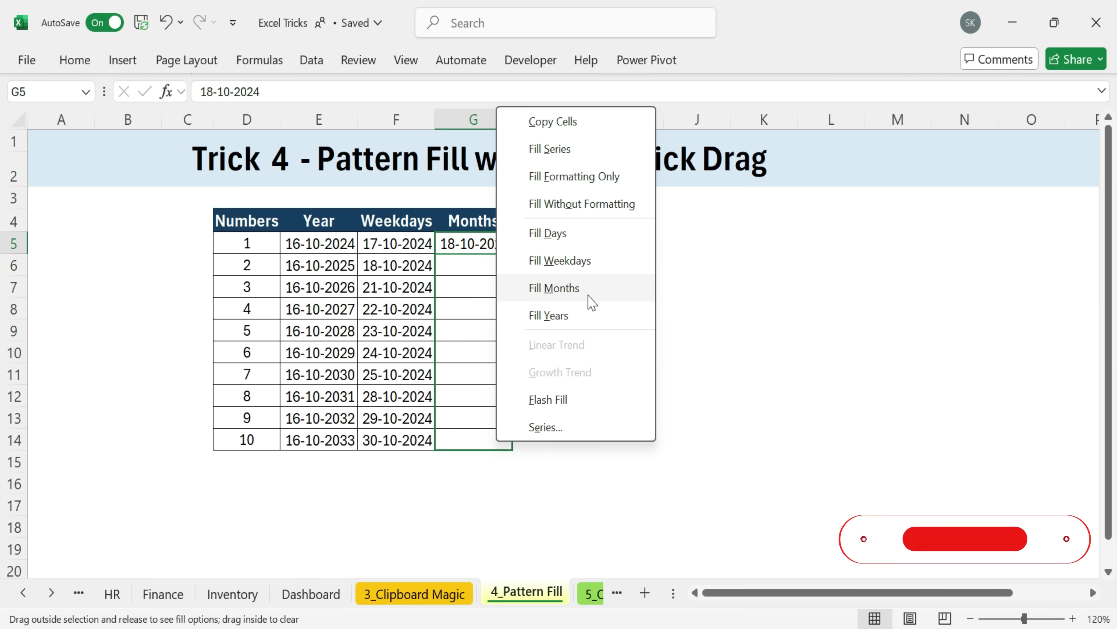
{"action": "left_click", "coordinate": [577, 289]}
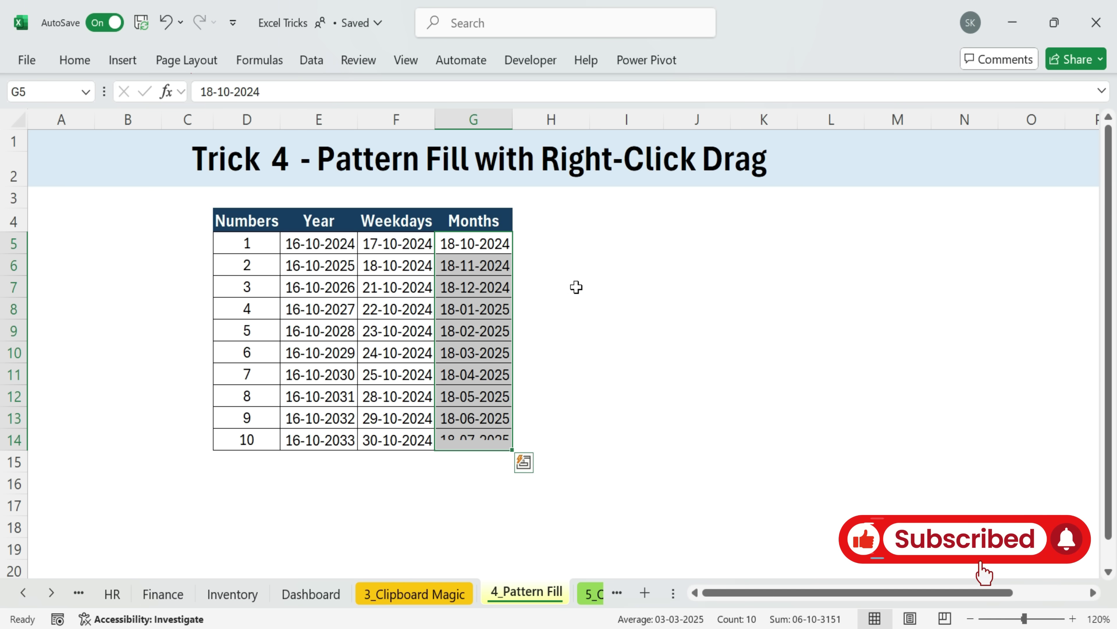
{"action": "left_click", "coordinate": [479, 265]}
{"action": "left_click", "coordinate": [478, 287]}
{"action": "left_click", "coordinate": [476, 310]}
{"action": "left_click", "coordinate": [475, 333]}
{"action": "left_click", "coordinate": [475, 358]}
{"action": "left_click", "coordinate": [474, 374]}
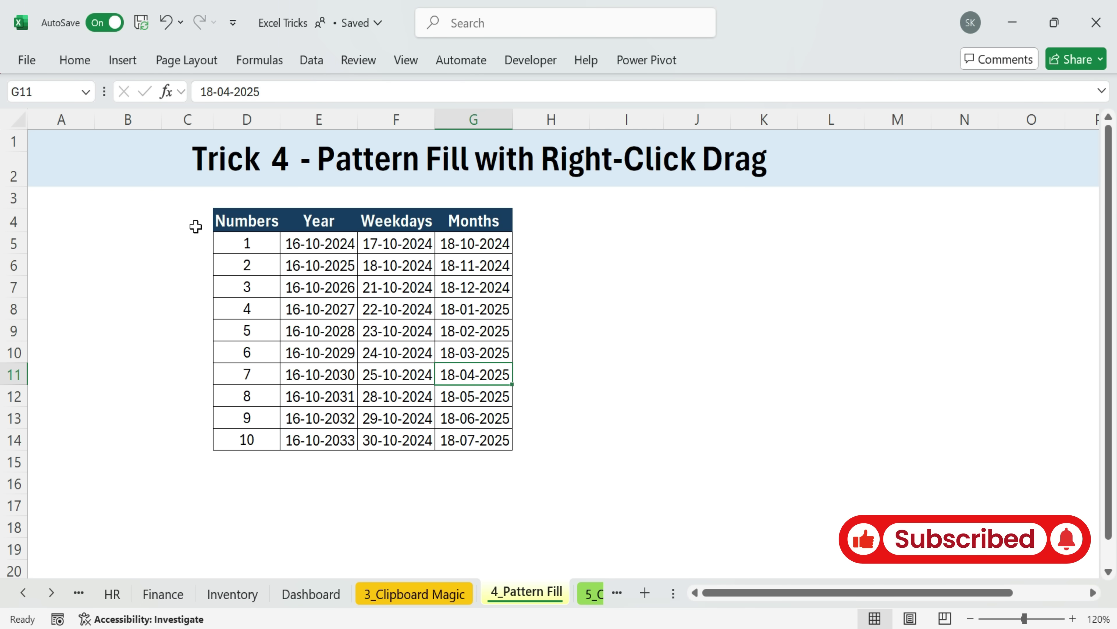
Step: Go to the 5_Quick Filter sheet
{"action": "left_click_drag", "start_coordinate": [194, 225], "coordinate": [678, 494]}
{"action": "left_click", "coordinate": [700, 265]}
{"action": "left_click", "coordinate": [585, 591]}
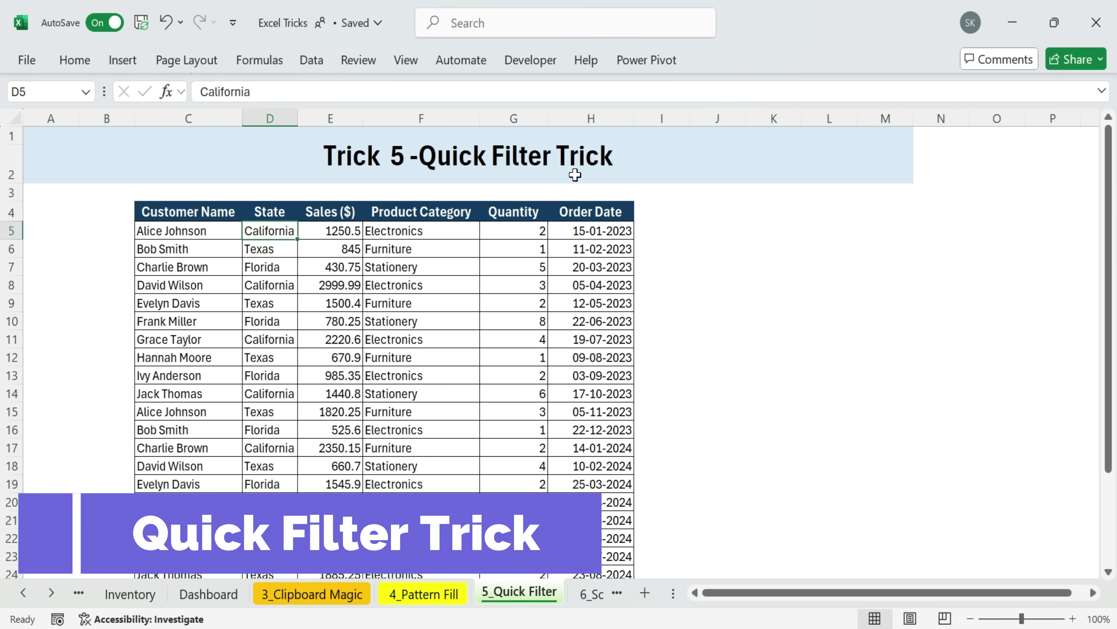
Step: Select the Texas entry in cell D6 of the State column, after browsing the sort and filter tools
{"action": "left_click_drag", "start_coordinate": [117, 204], "coordinate": [816, 545]}
{"action": "left_click", "coordinate": [506, 314]}
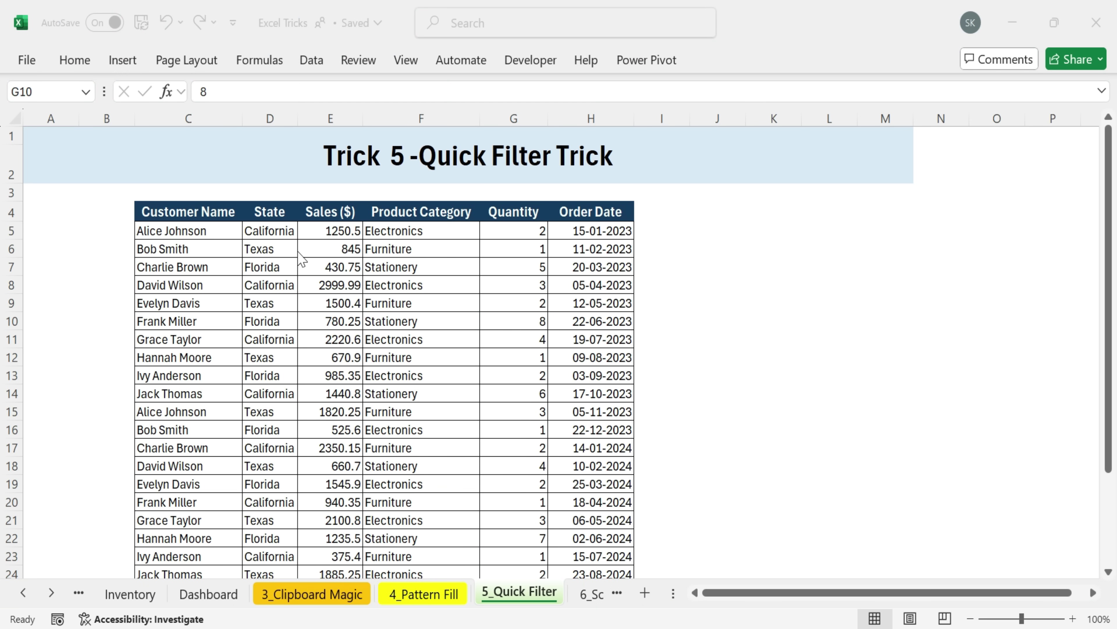
{"action": "left_click_drag", "start_coordinate": [271, 213], "coordinate": [250, 572]}
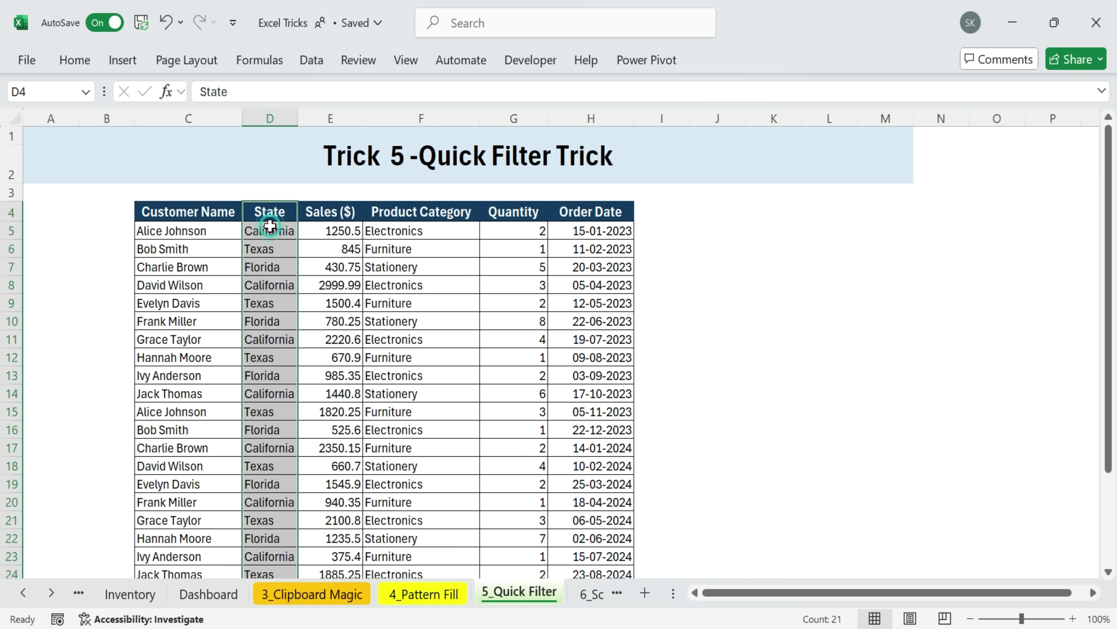
{"action": "left_click", "coordinate": [264, 233]}
{"action": "left_click", "coordinate": [283, 249]}
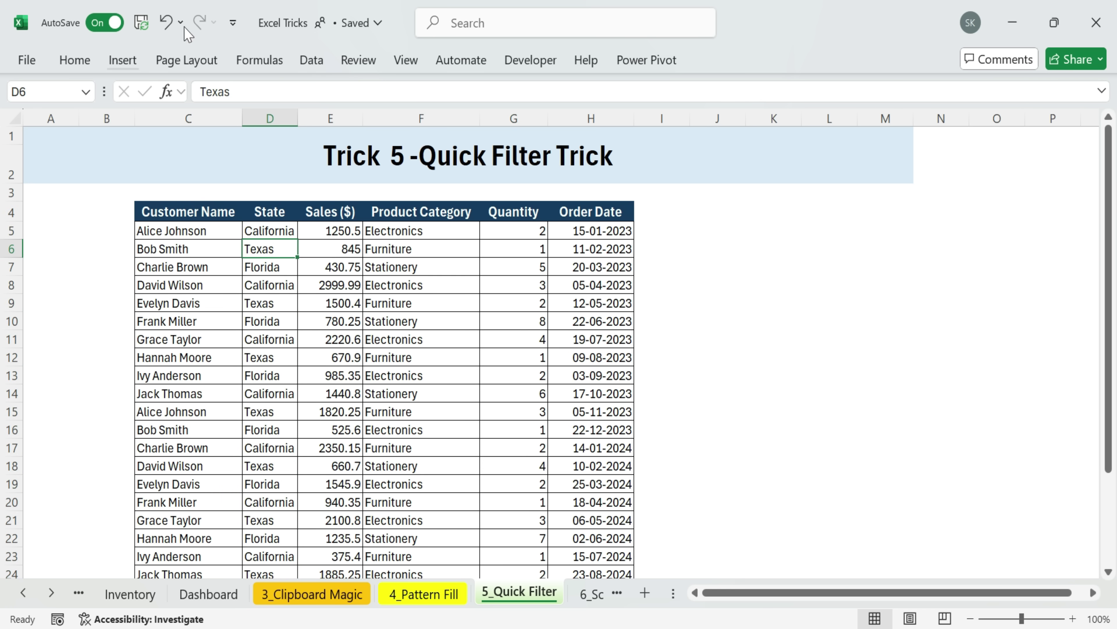
{"action": "left_click", "coordinate": [315, 60]}
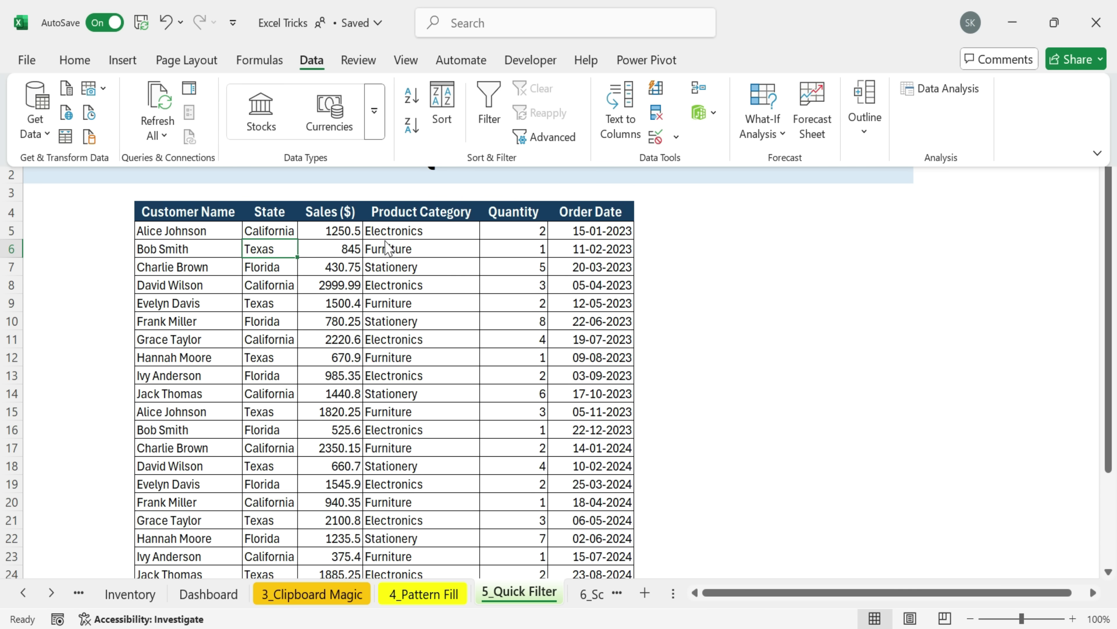
{"action": "left_click", "coordinate": [273, 267]}
{"action": "left_click", "coordinate": [272, 285]}
{"action": "left_click", "coordinate": [264, 249]}
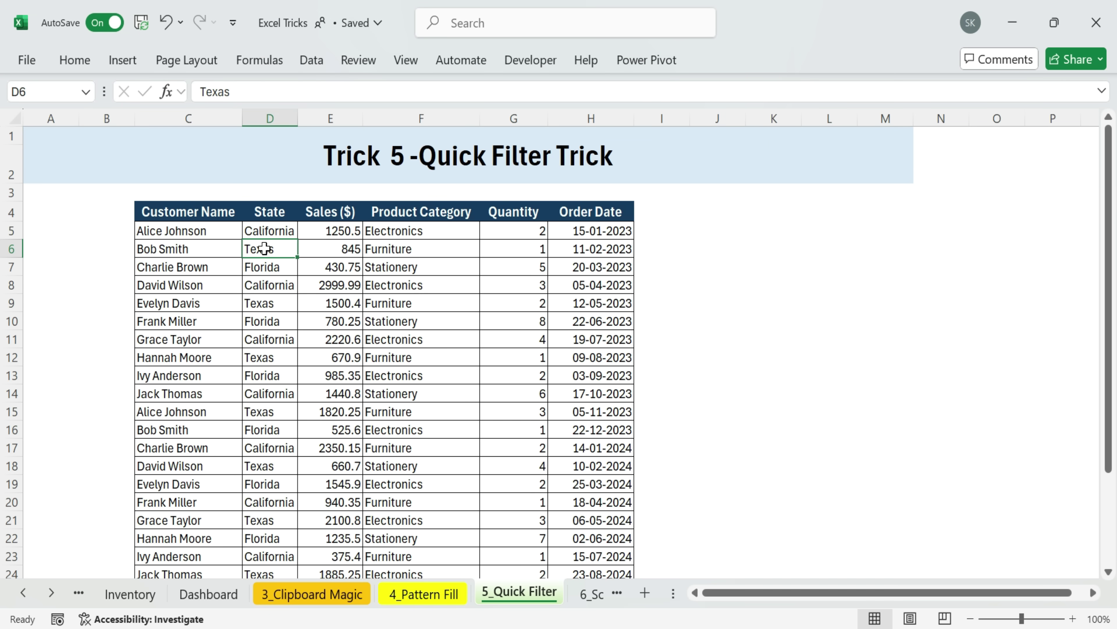
Step: Filter the sales table by the selected Texas value so only its 8 rows show
{"action": "right_click", "coordinate": [265, 249]}
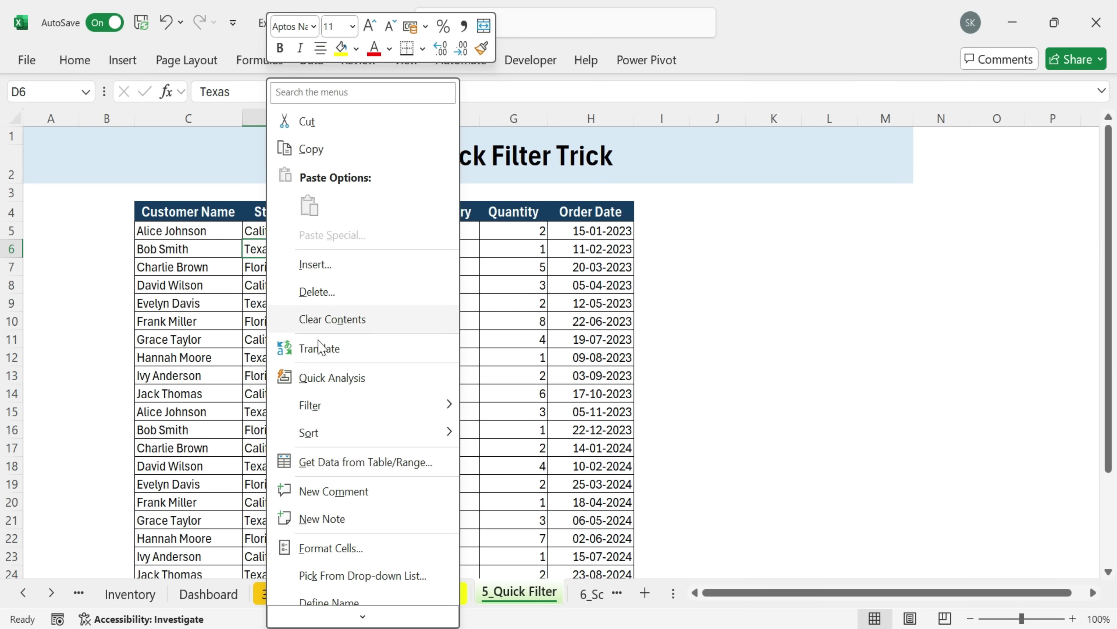
{"action": "mouse_move", "coordinate": [453, 412]}
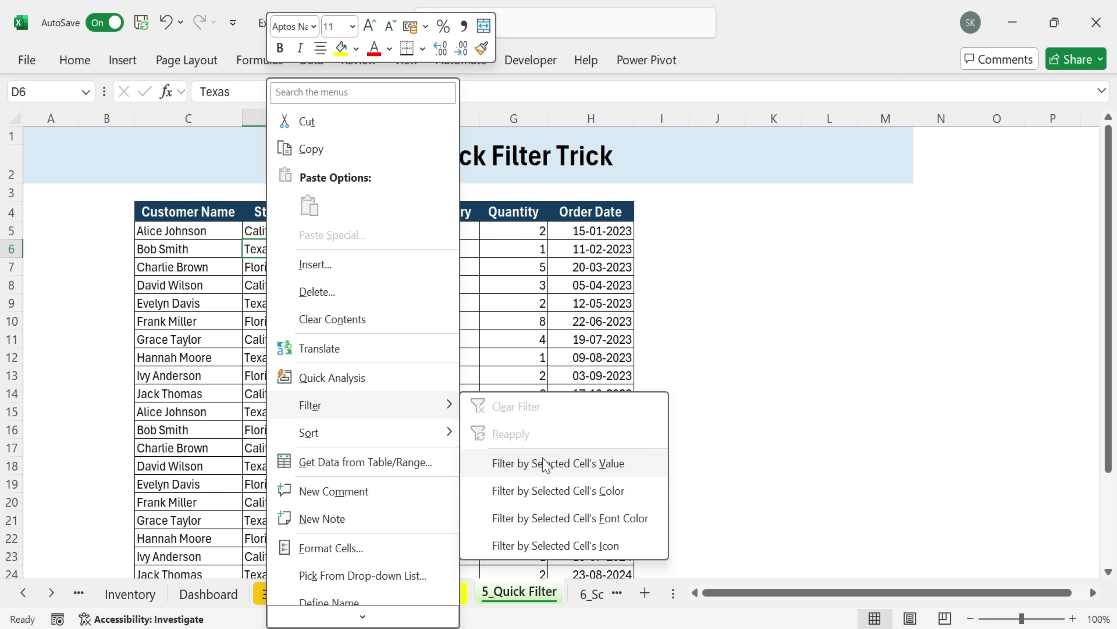
{"action": "left_click", "coordinate": [556, 466]}
{"action": "left_click", "coordinate": [301, 317]}
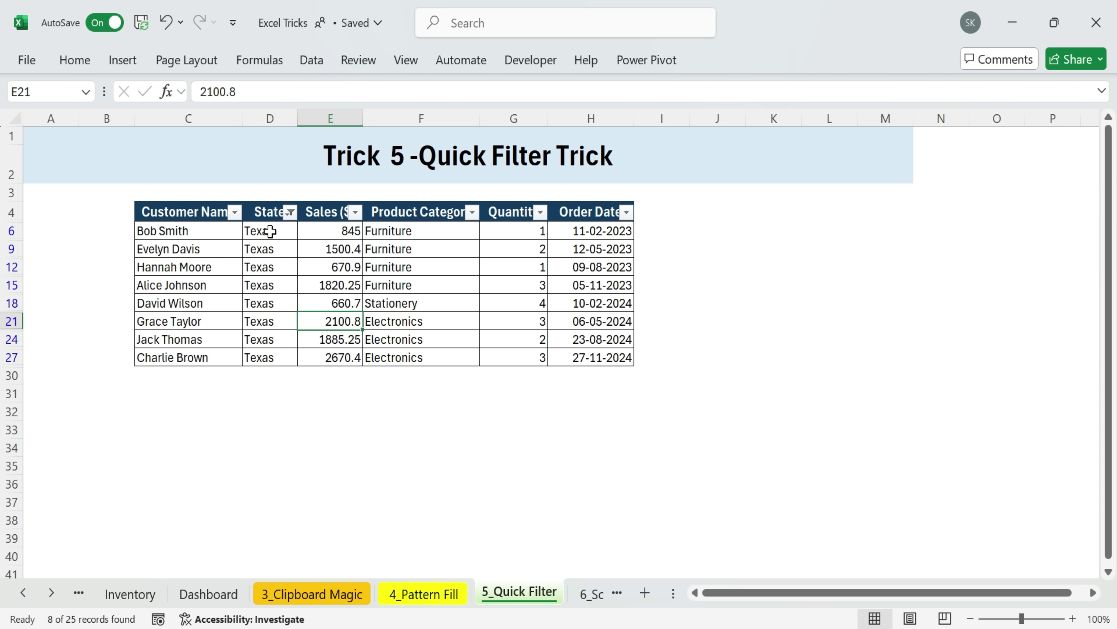
{"action": "left_click_drag", "start_coordinate": [273, 230], "coordinate": [271, 359]}
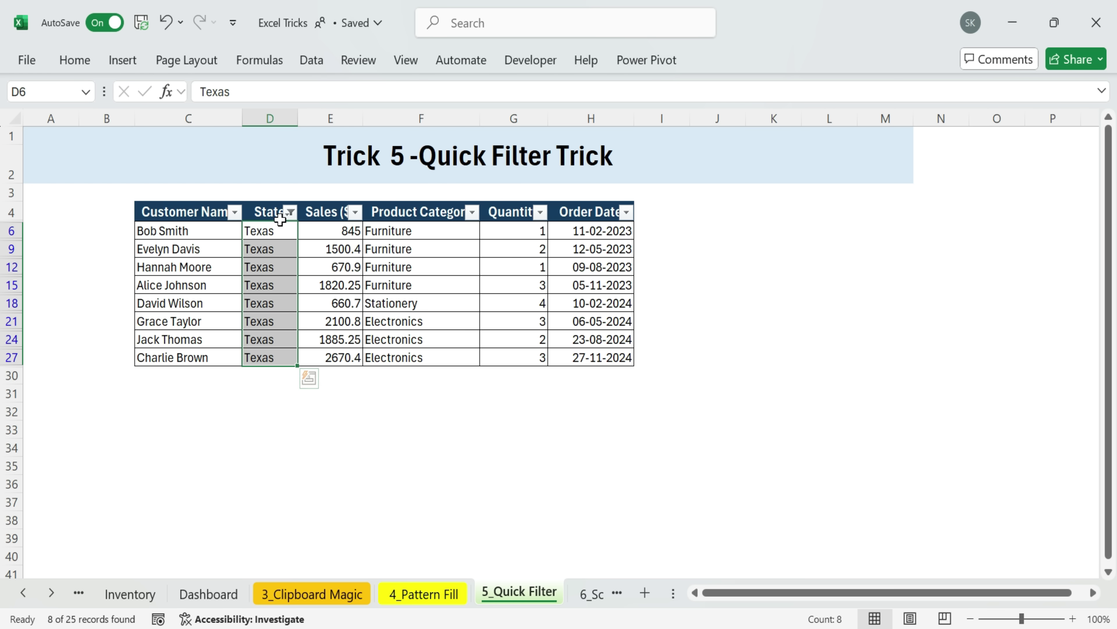
{"action": "left_click", "coordinate": [233, 23]}
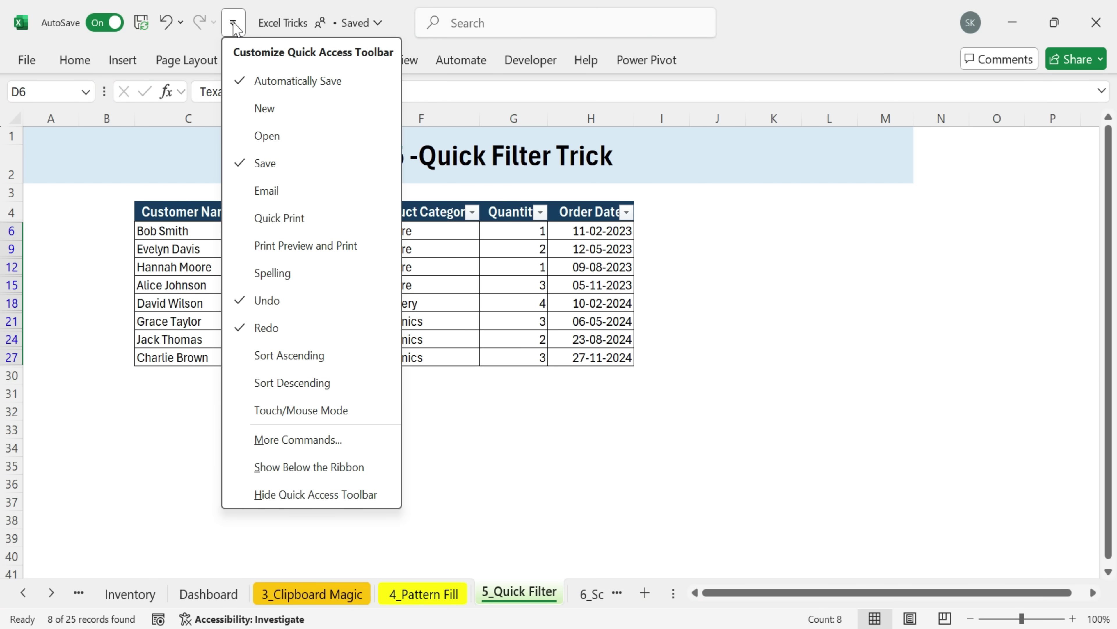
{"action": "left_click", "coordinate": [233, 26]}
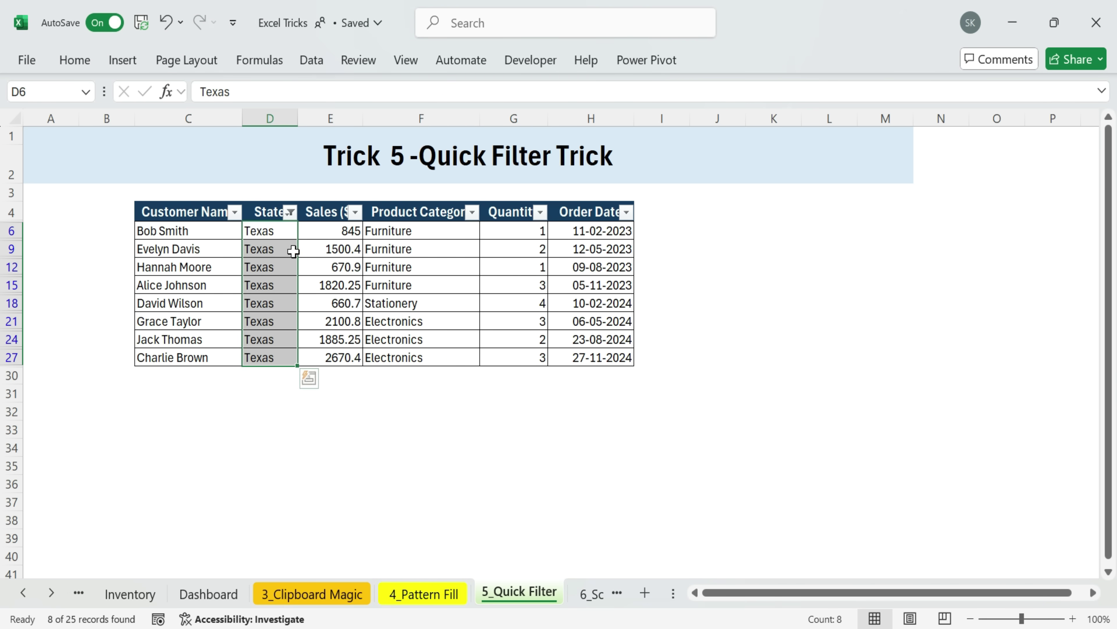
Step: Undo the Texas filter so all 25 rows return
{"action": "left_click", "coordinate": [278, 393]}
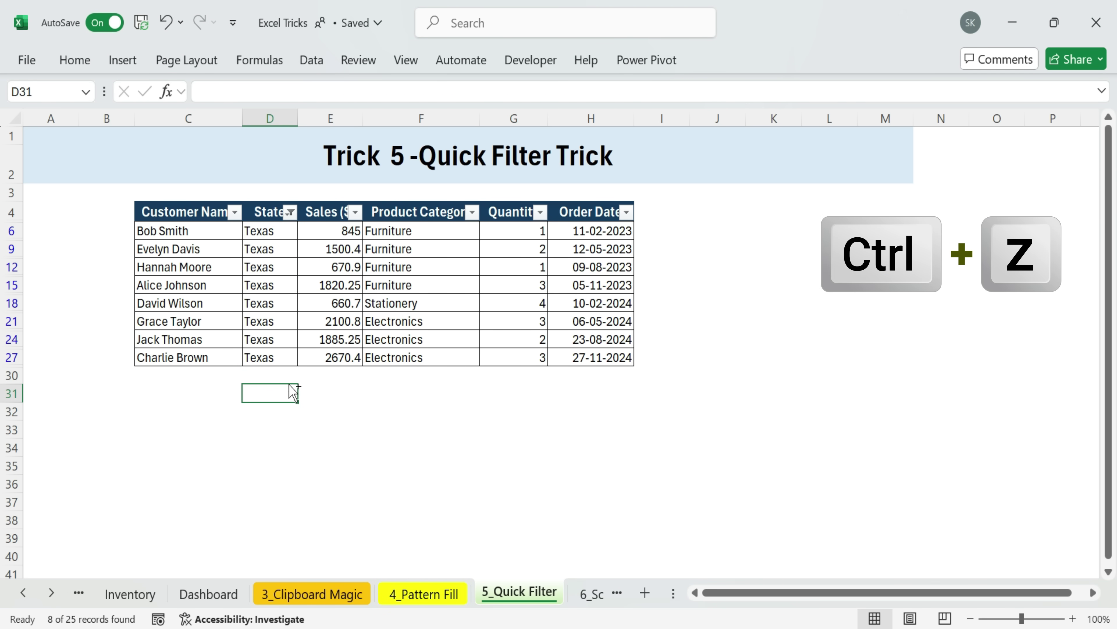
{"action": "key", "text": "ctrl+z"}
{"action": "scroll", "coordinate": [339, 313], "scroll_direction": "up", "scroll_amount": 2}
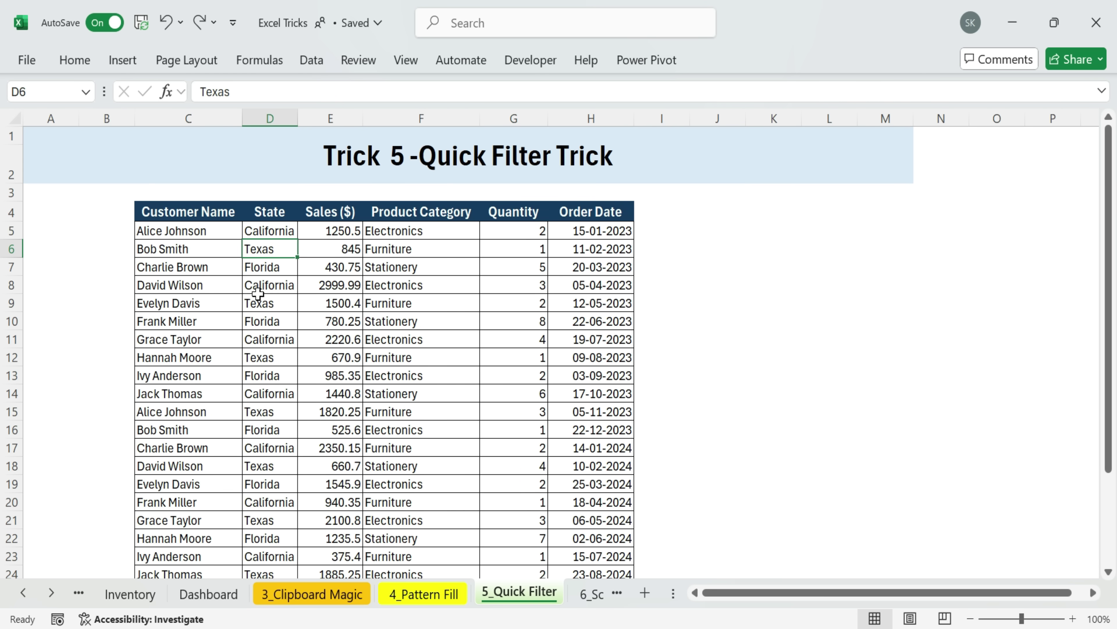
Step: Open Excel Options at the Quick Access Toolbar customization page via More Commands
{"action": "left_click", "coordinate": [233, 23]}
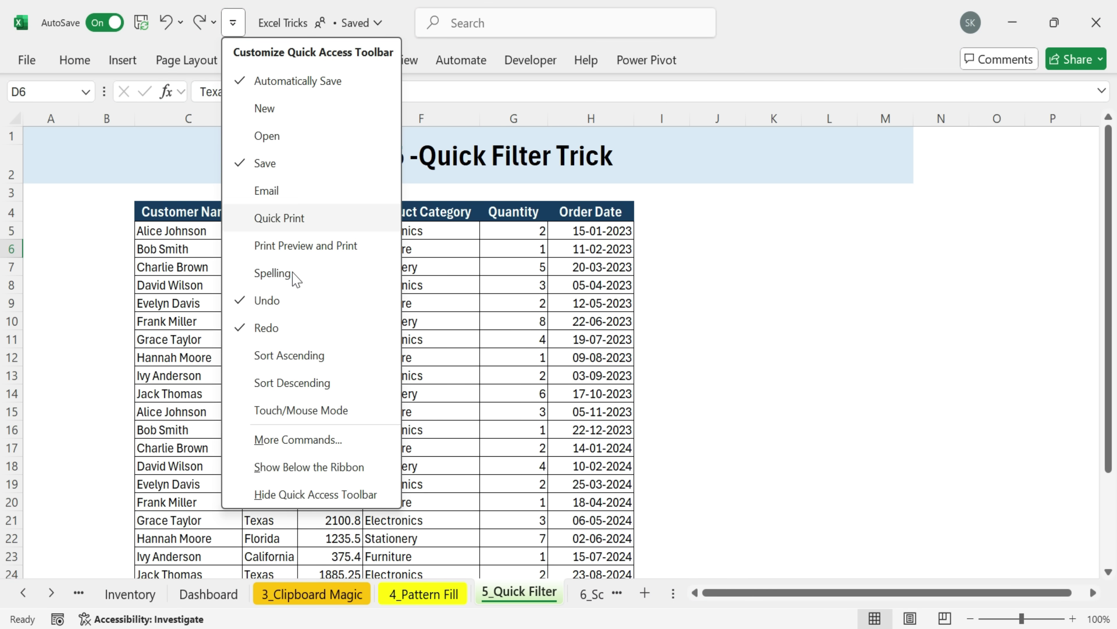
{"action": "left_click", "coordinate": [288, 439]}
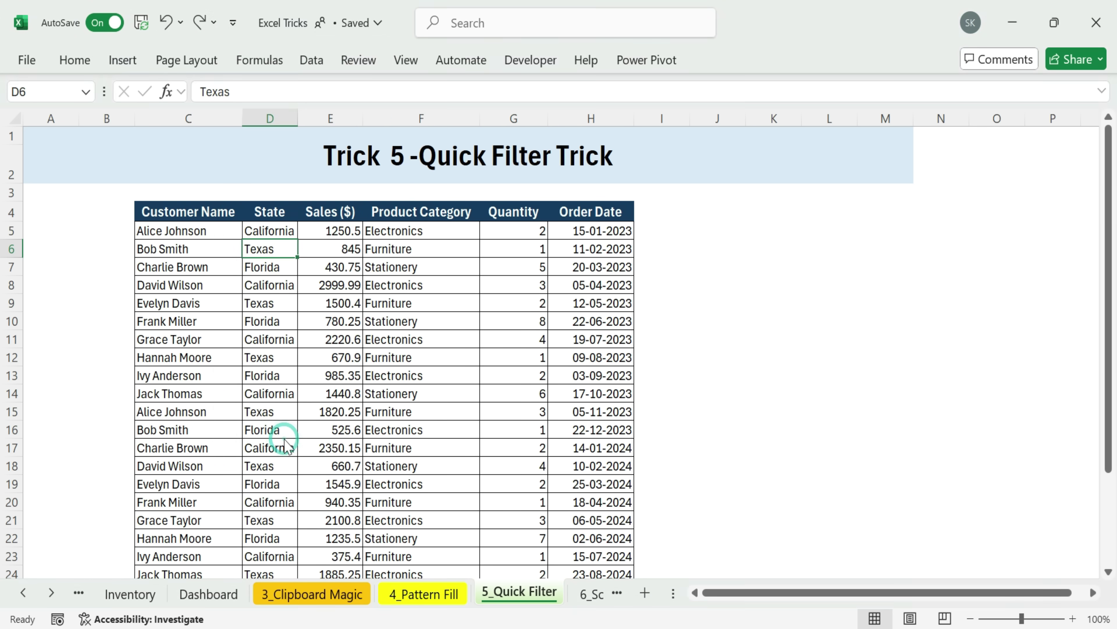
{"action": "scroll", "coordinate": [458, 316], "scroll_direction": "down", "scroll_amount": 10}
{"action": "left_click", "coordinate": [562, 110]}
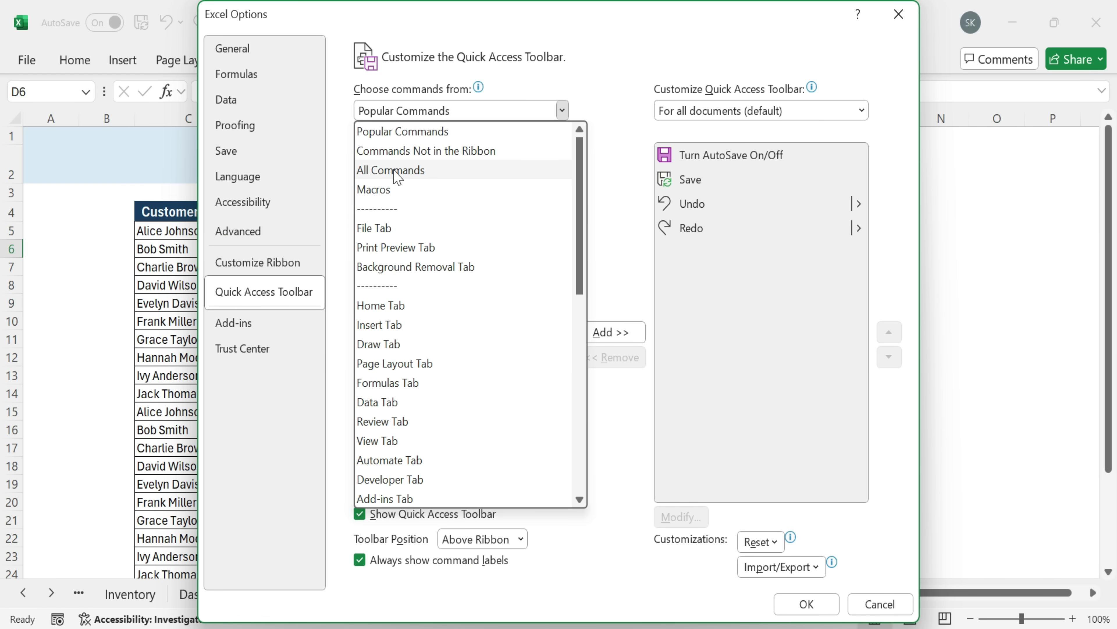
Step: From All Commands, add AutoFilter to the Quick Access Toolbar and confirm with OK
{"action": "key", "text": "Escape"}
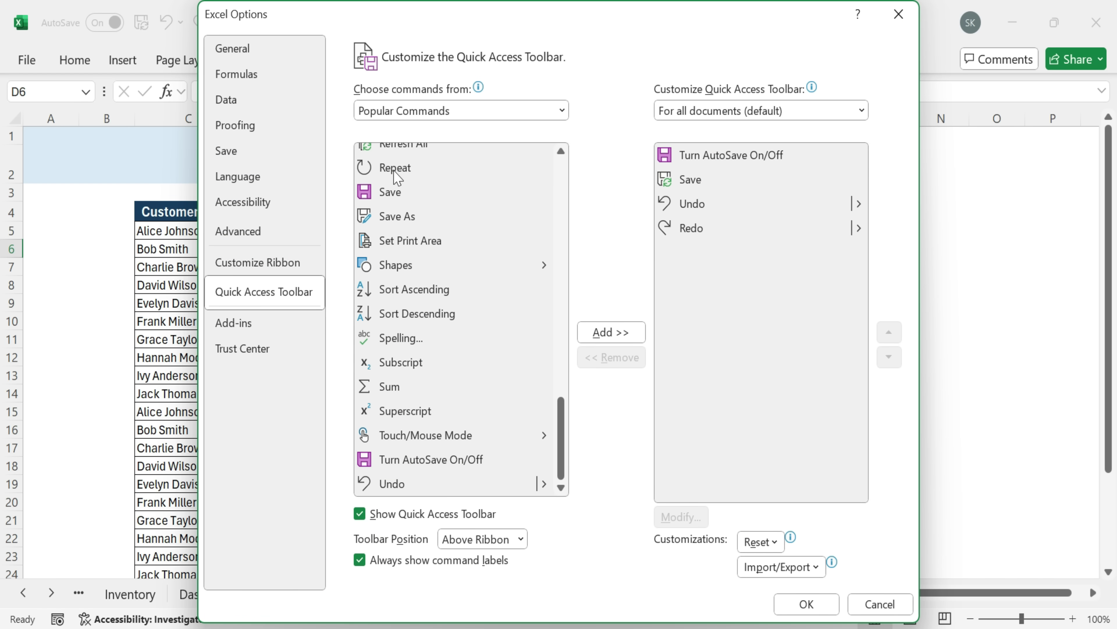
{"action": "key", "text": "Down"}
{"action": "key", "text": "Down"}
{"action": "scroll", "coordinate": [507, 311], "scroll_direction": "down", "scroll_amount": 8}
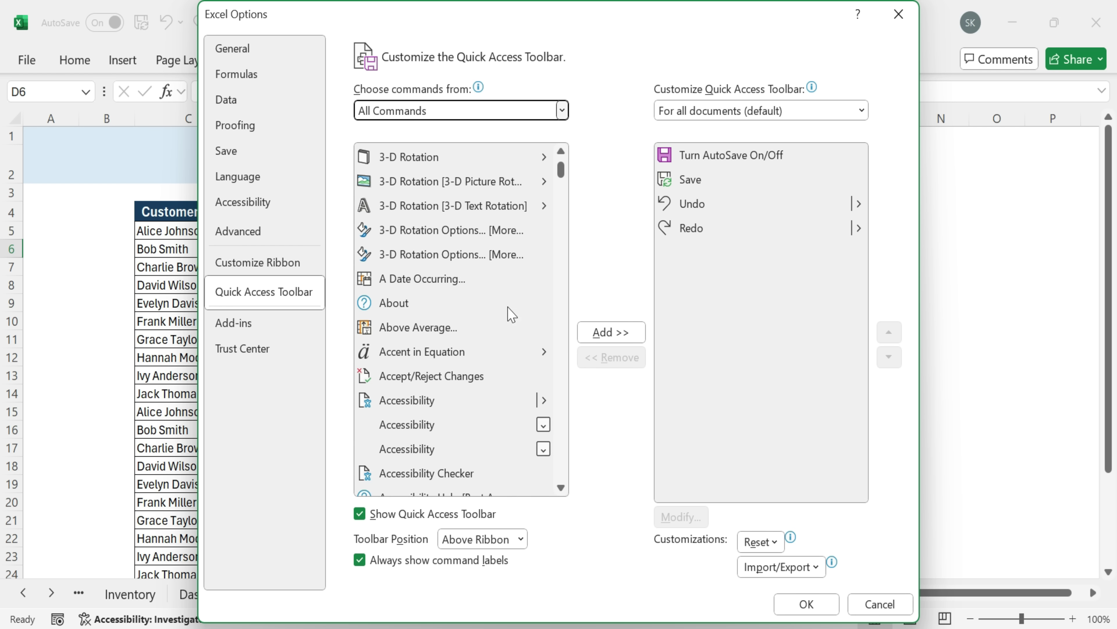
{"action": "scroll", "coordinate": [510, 316], "scroll_direction": "down", "scroll_amount": 14}
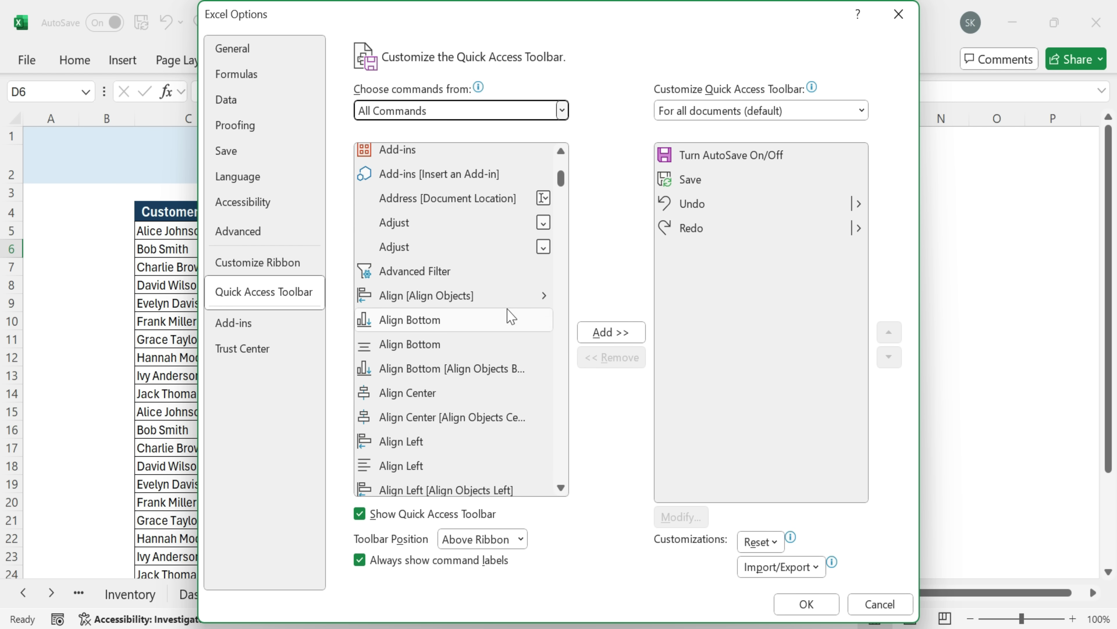
{"action": "scroll", "coordinate": [510, 316], "scroll_direction": "down", "scroll_amount": 11}
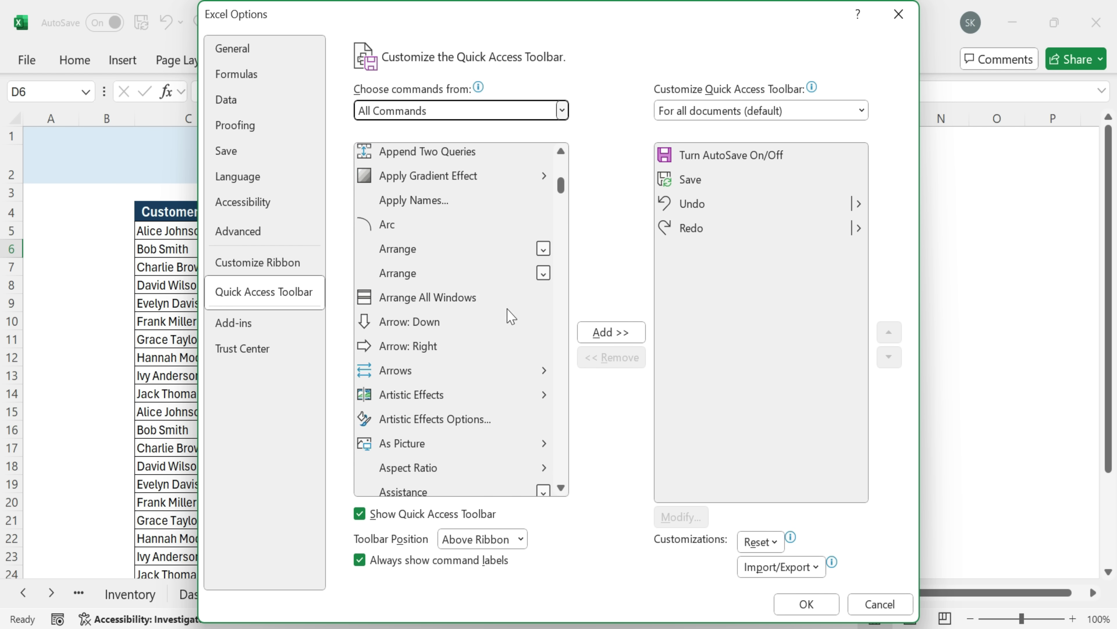
{"action": "scroll", "coordinate": [510, 317], "scroll_direction": "down", "scroll_amount": 1}
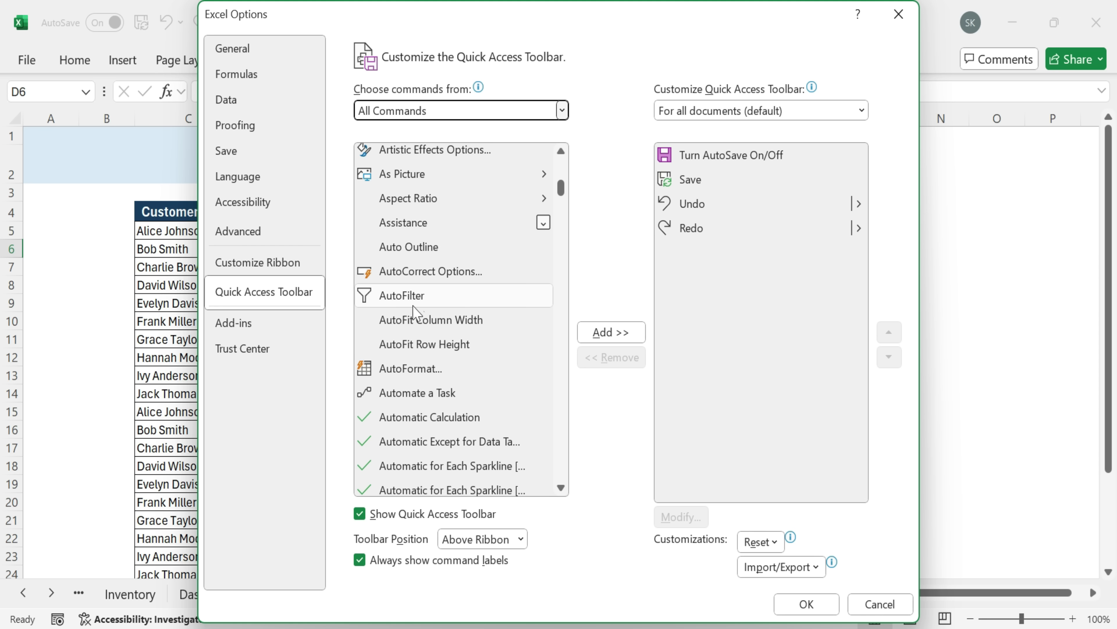
{"action": "left_click", "coordinate": [416, 296]}
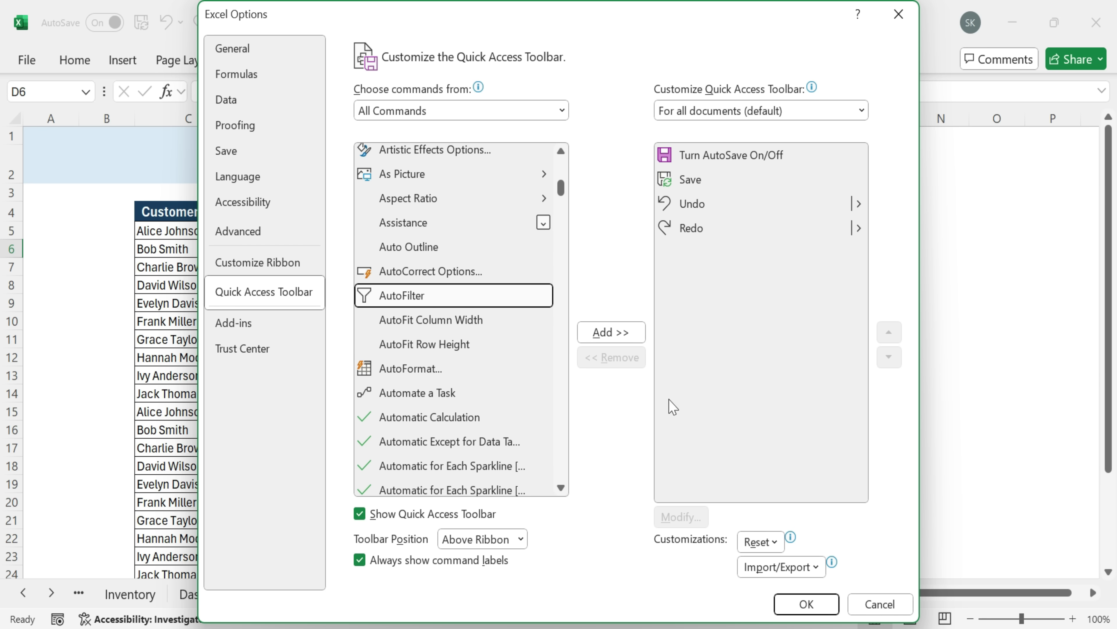
{"action": "left_click", "coordinate": [616, 332]}
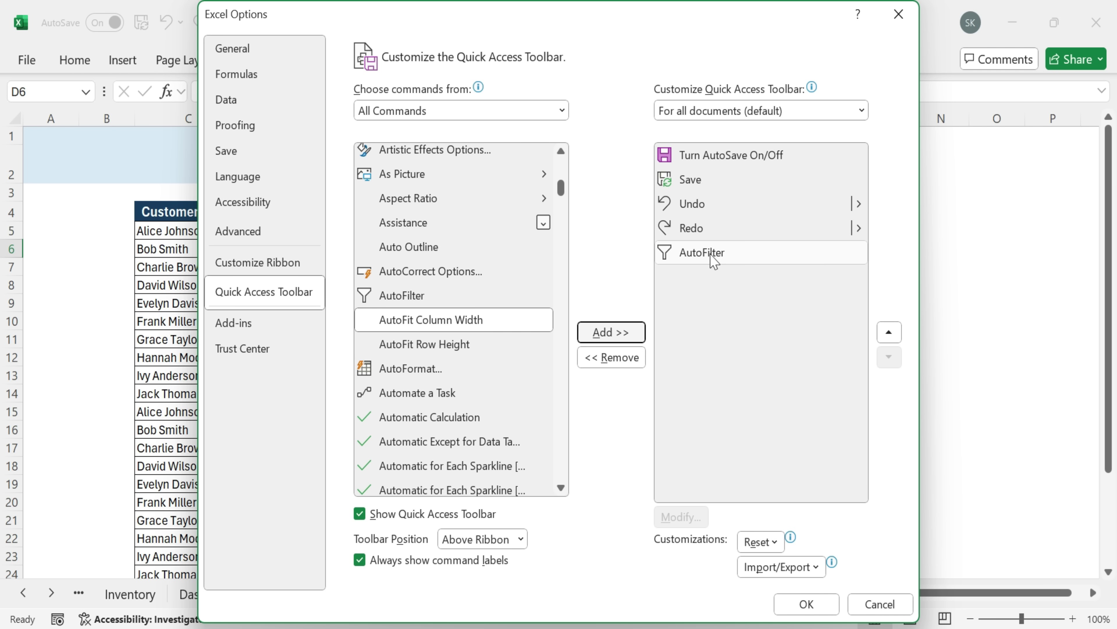
{"action": "left_click", "coordinate": [809, 604]}
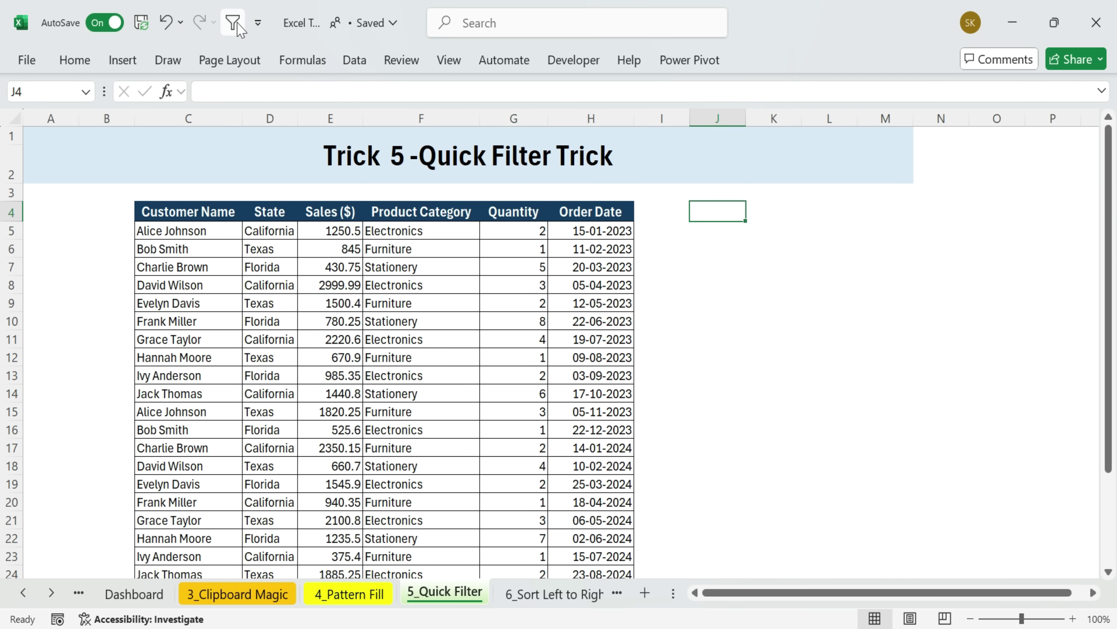
Step: Filter the table to California rows with the AutoFilter button, then undo it
{"action": "left_click", "coordinate": [353, 59]}
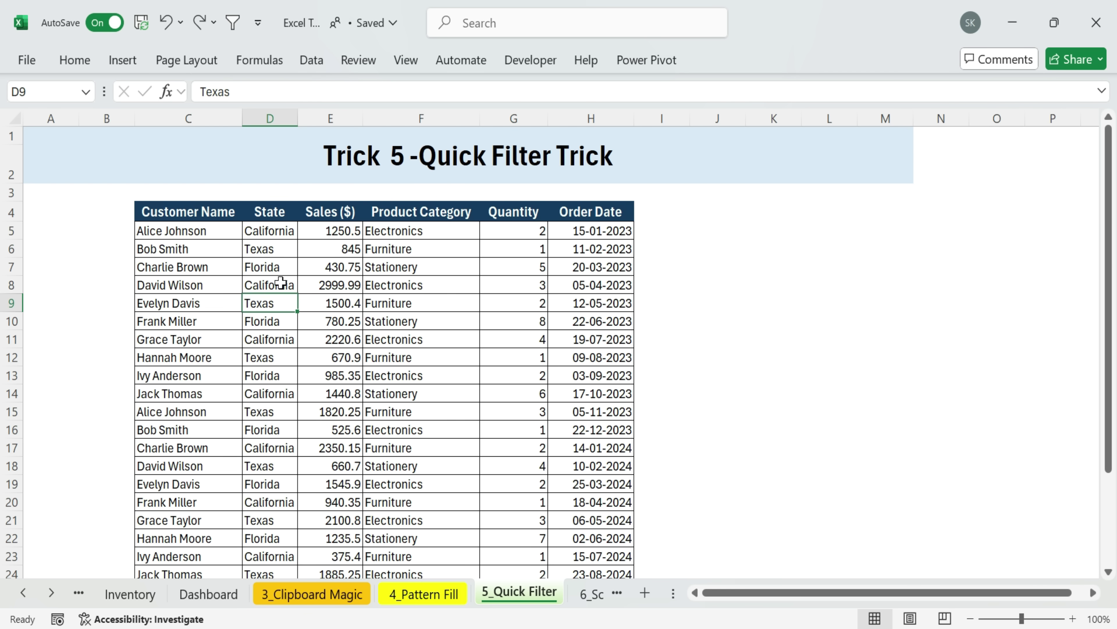
{"action": "left_click", "coordinate": [281, 283]}
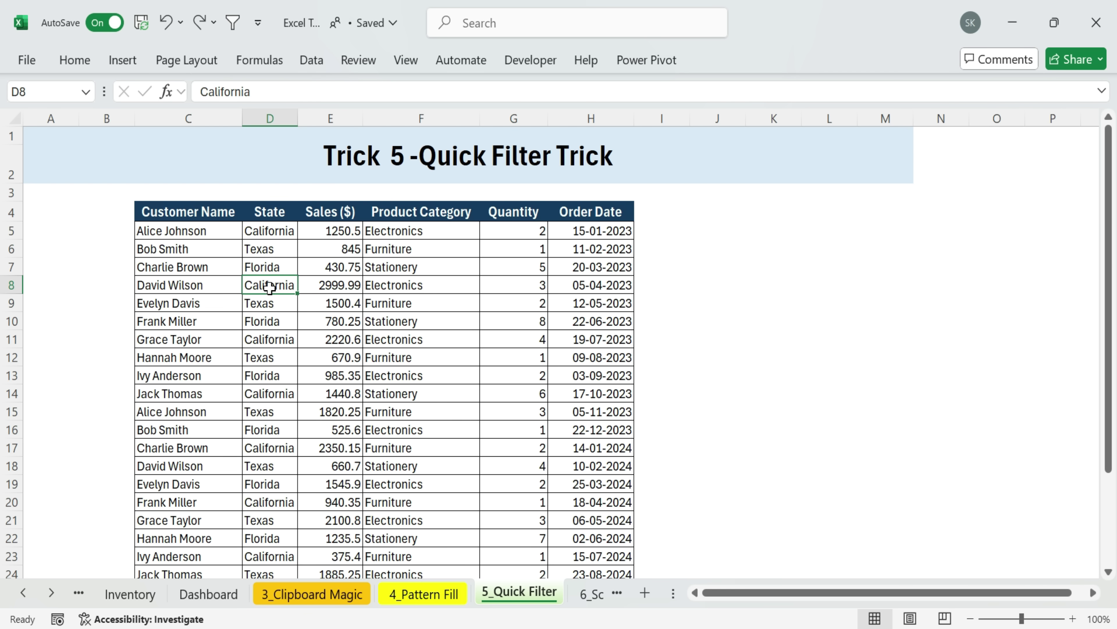
{"action": "left_click", "coordinate": [235, 23]}
{"action": "left_click", "coordinate": [277, 302]}
{"action": "left_click_drag", "start_coordinate": [275, 232], "coordinate": [269, 375]}
{"action": "left_click_drag", "start_coordinate": [108, 192], "coordinate": [731, 411]}
{"action": "left_click", "coordinate": [407, 484]}
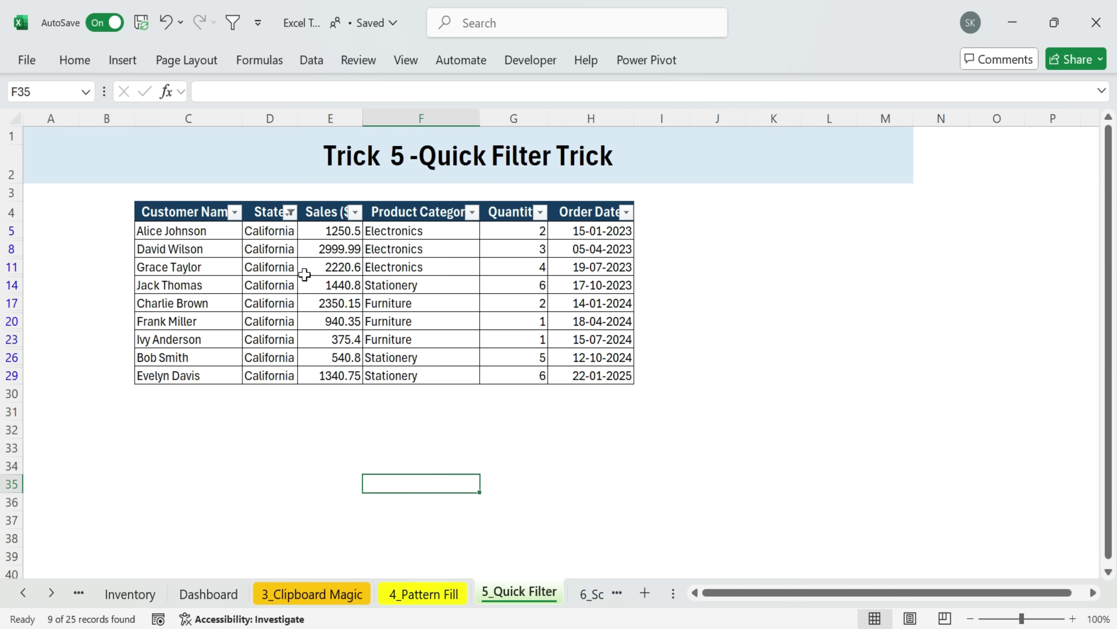
{"action": "key", "text": "ctrl+z"}
{"action": "scroll", "coordinate": [270, 276], "scroll_direction": "up", "scroll_amount": 3}
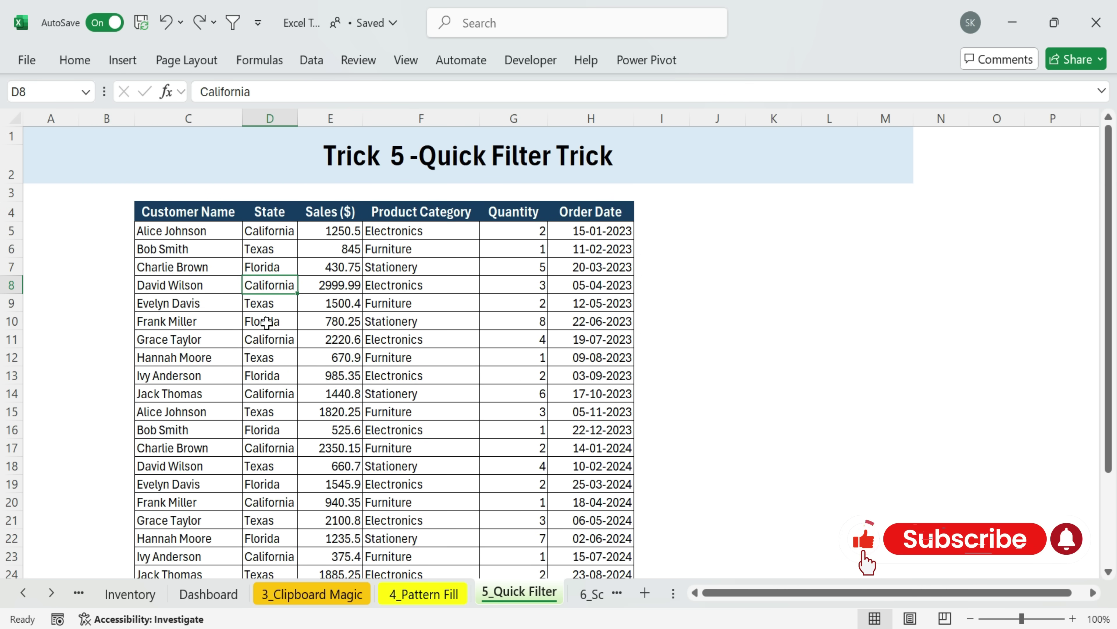
Step: Filter the sales table to Florida rows only with AutoFilter, showing 8 of 25 records
{"action": "left_click", "coordinate": [263, 320]}
{"action": "left_click", "coordinate": [233, 23]}
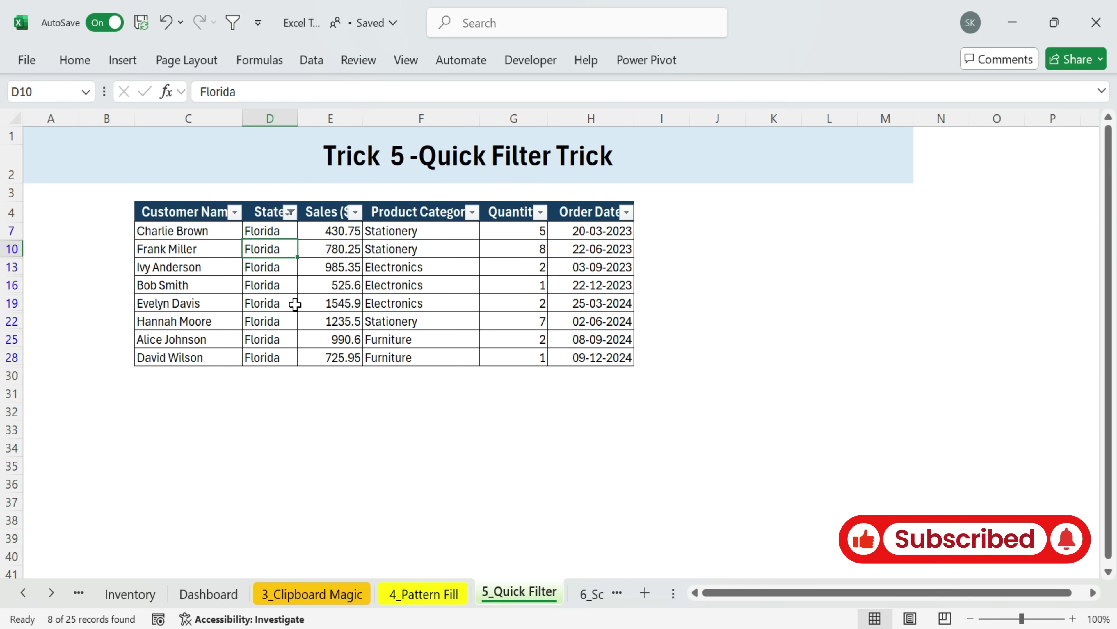
{"action": "left_click", "coordinate": [291, 303]}
{"action": "key", "text": "ctrl+a"}
{"action": "left_click", "coordinate": [153, 166]}
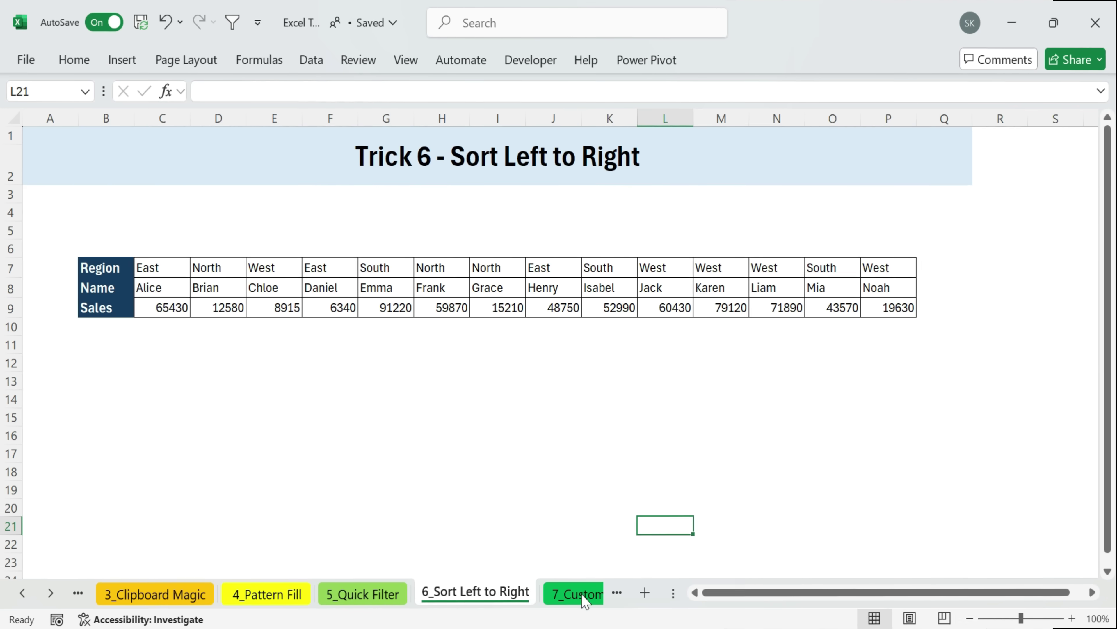
Step: On the 6_Sort Left to Right sheet, select the Region, Name and Sales rows C7:P9 and show the Data tab
{"action": "left_click", "coordinate": [386, 470]}
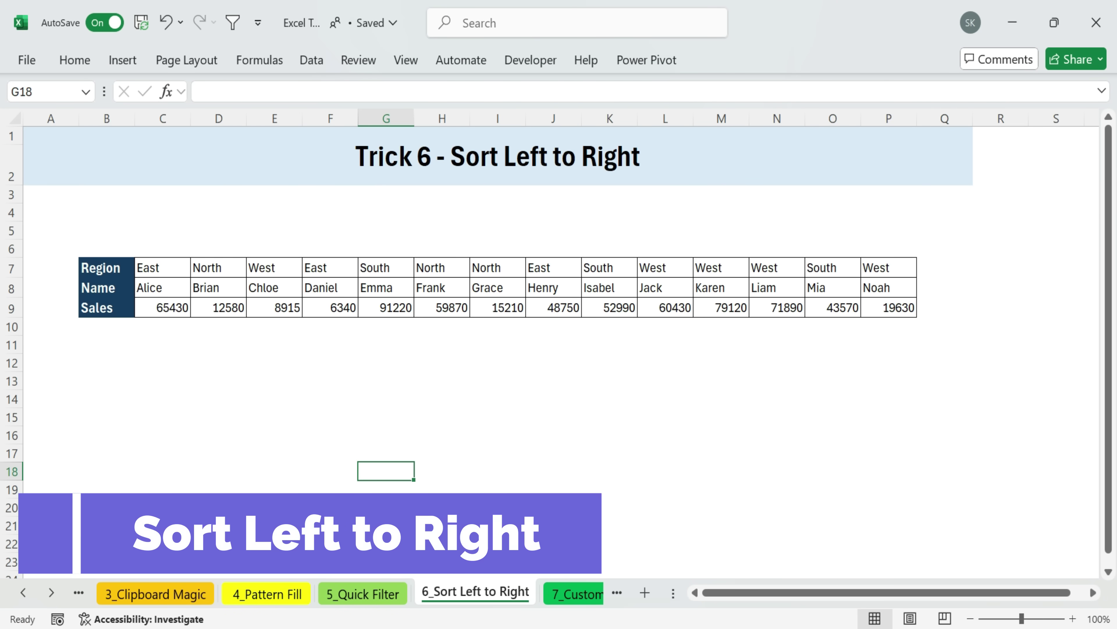
{"action": "left_click", "coordinate": [239, 381]}
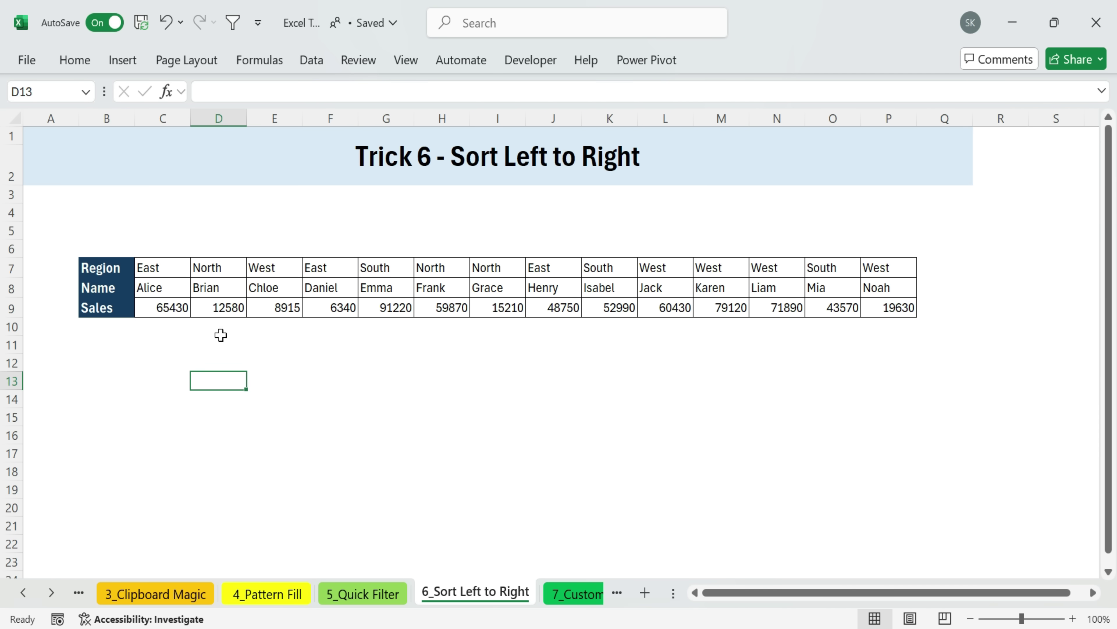
{"action": "left_click_drag", "start_coordinate": [220, 334], "coordinate": [227, 460]}
{"action": "left_click", "coordinate": [141, 366]}
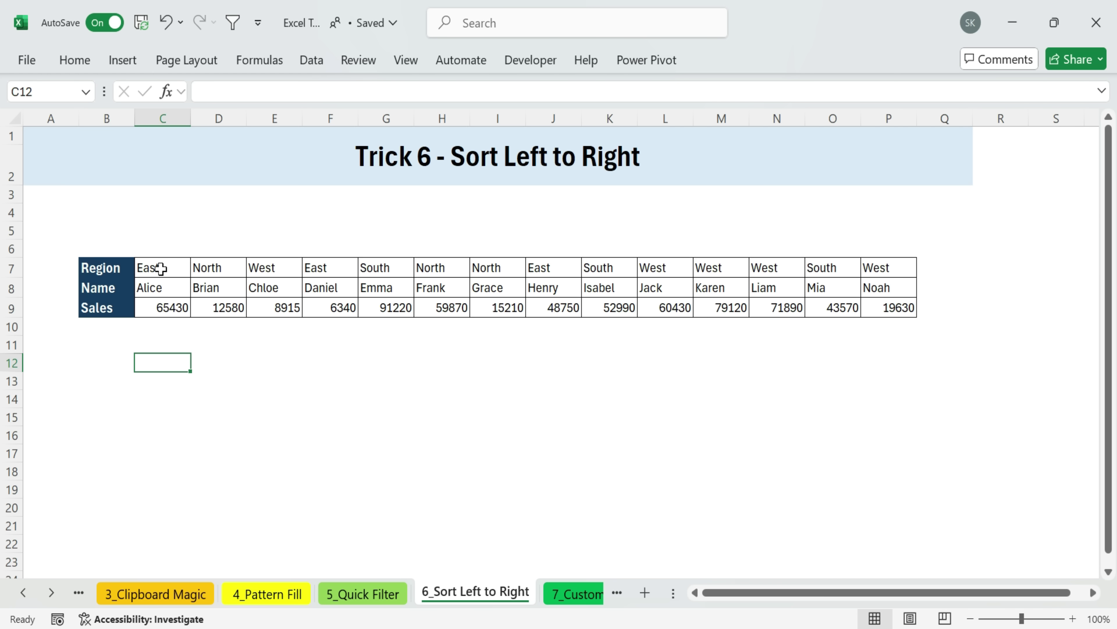
{"action": "left_click_drag", "start_coordinate": [160, 264], "coordinate": [894, 310]}
{"action": "left_click_drag", "start_coordinate": [150, 312], "coordinate": [901, 309]}
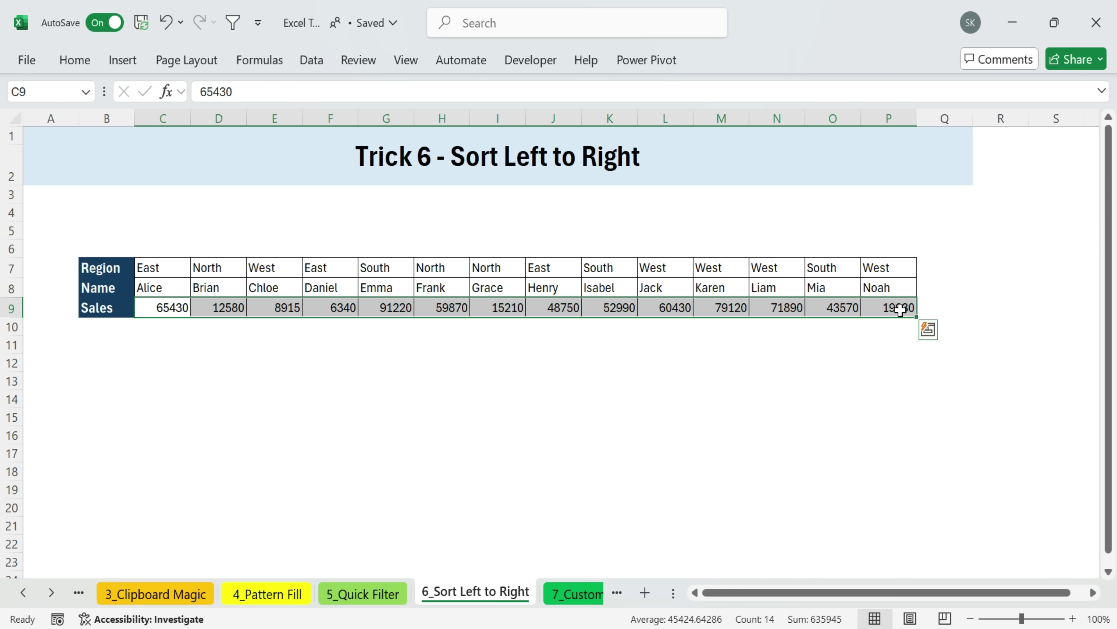
{"action": "left_click", "coordinate": [373, 362]}
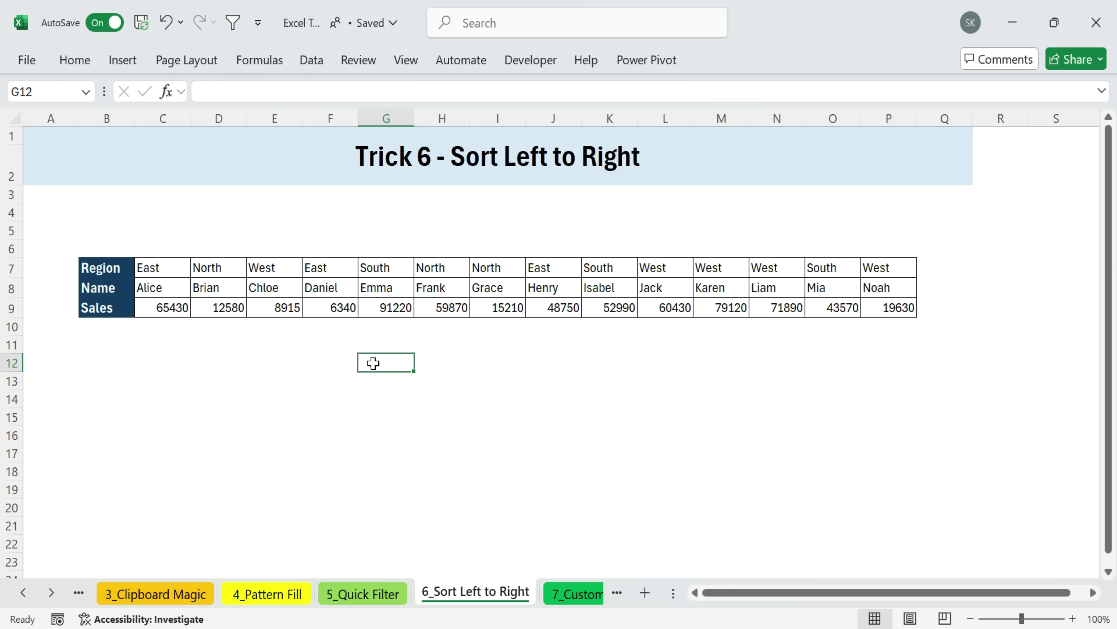
{"action": "left_click_drag", "start_coordinate": [168, 273], "coordinate": [897, 307]}
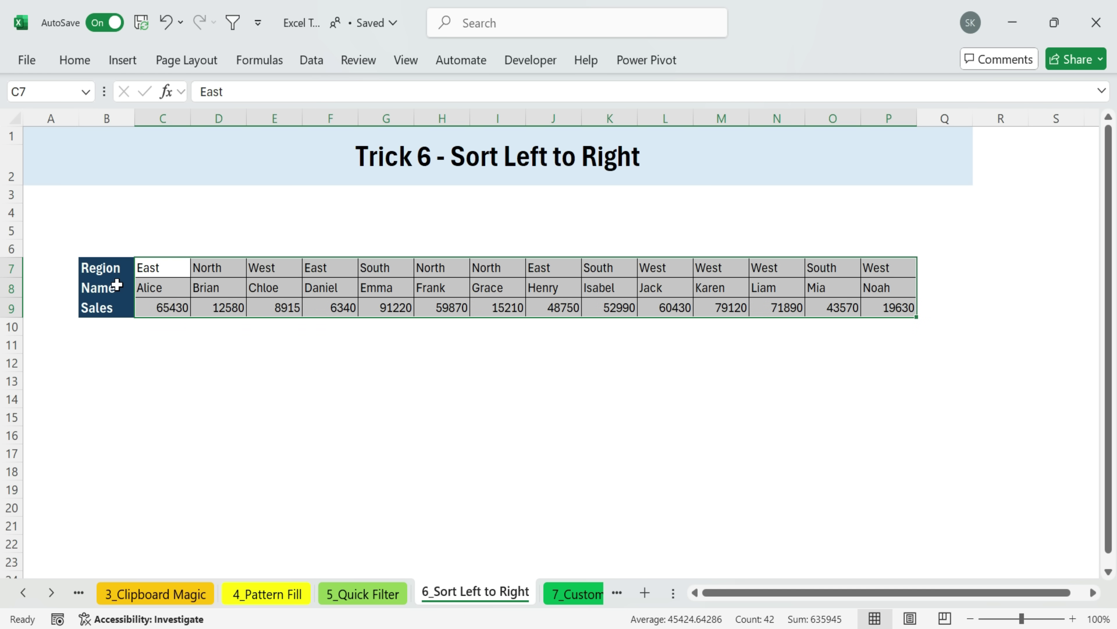
{"action": "left_click", "coordinate": [312, 62]}
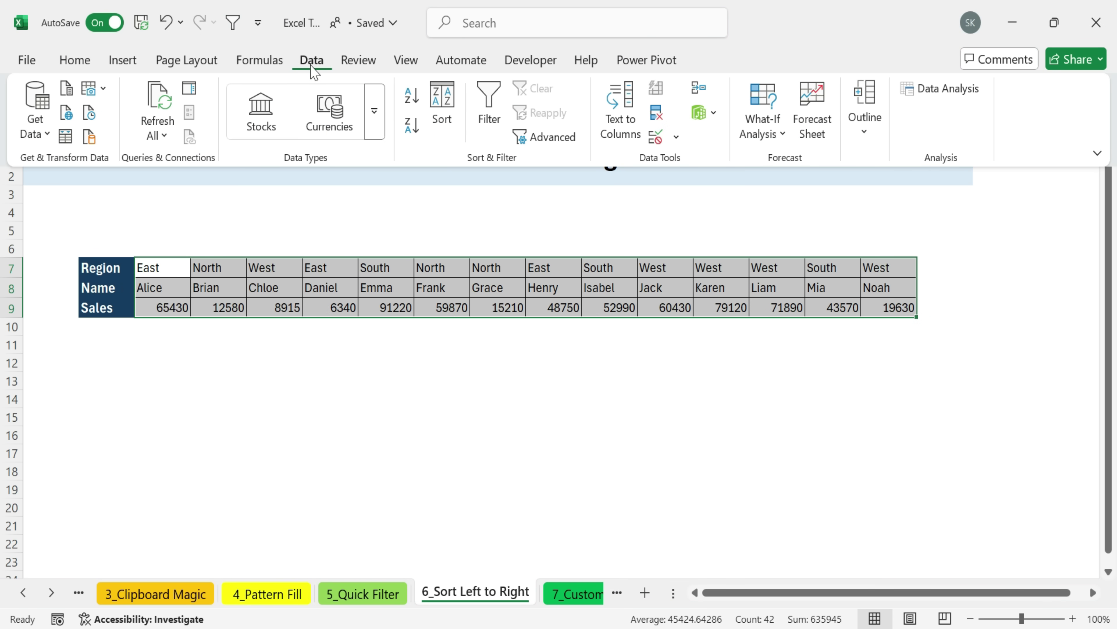
Step: Sort the columns left to right by Row 9 (Sales), largest to smallest, 91220 down to 6340
{"action": "left_click", "coordinate": [441, 106]}
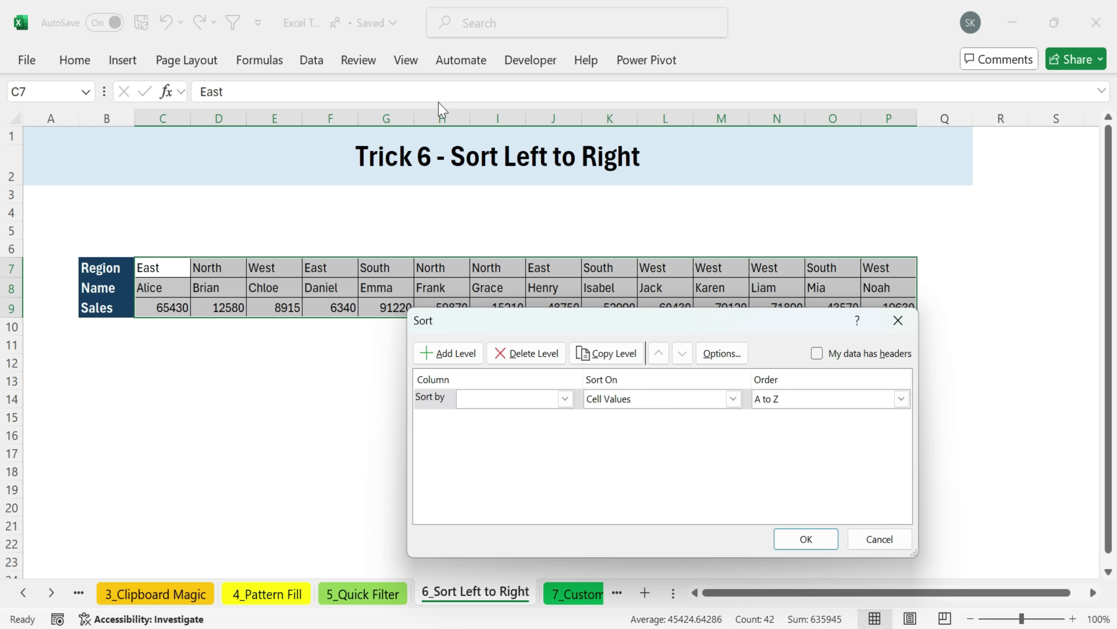
{"action": "left_click", "coordinate": [731, 355]}
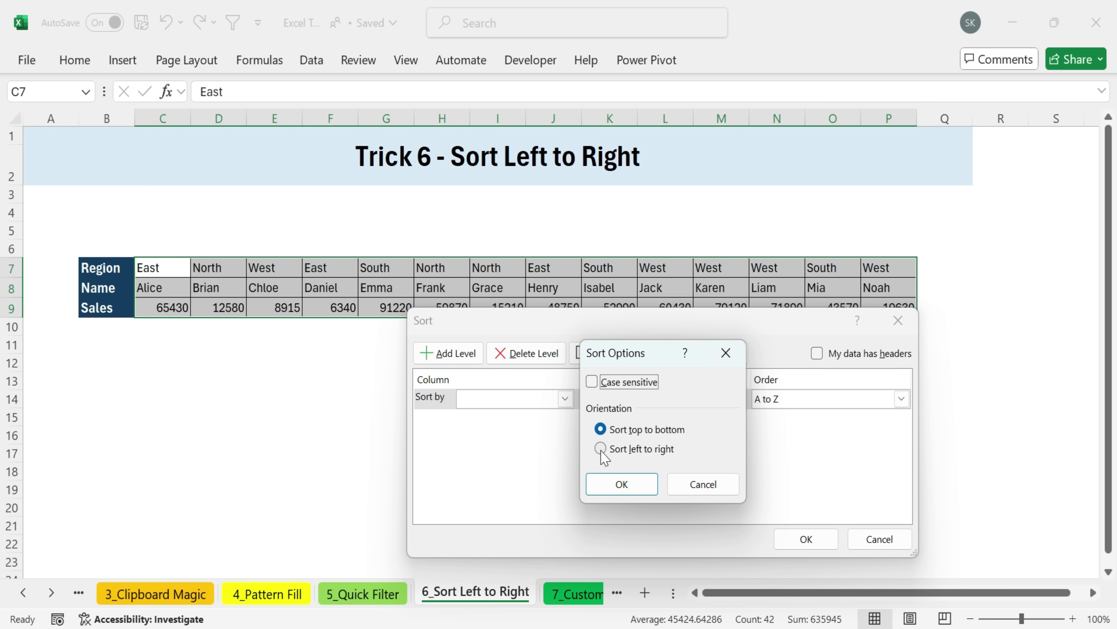
{"action": "left_click", "coordinate": [602, 450]}
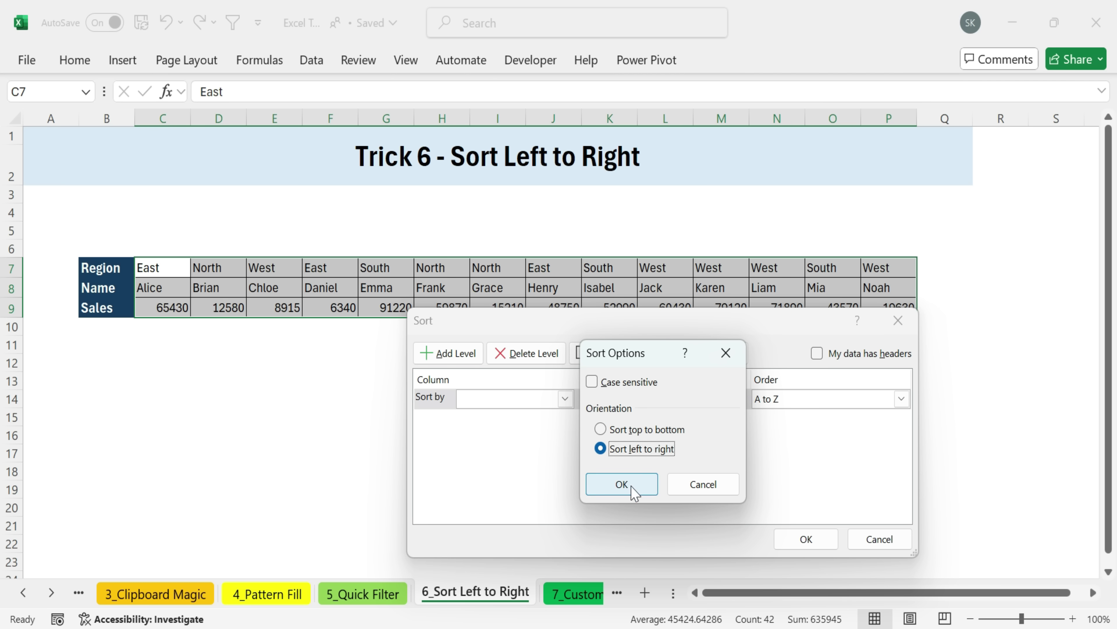
{"action": "left_click", "coordinate": [621, 484]}
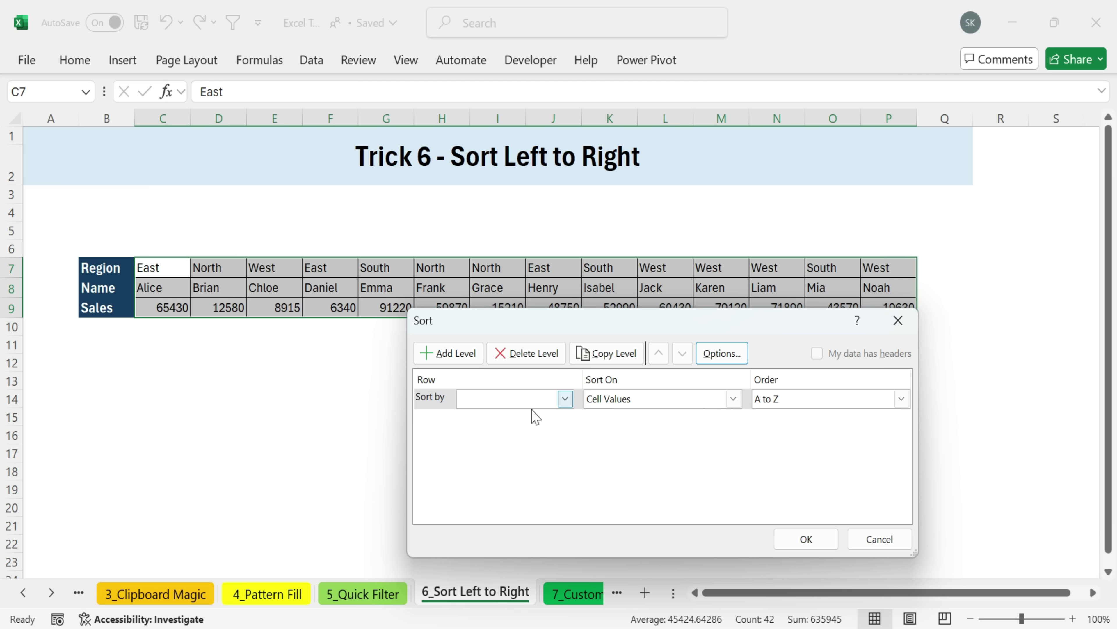
{"action": "left_click", "coordinate": [565, 399]}
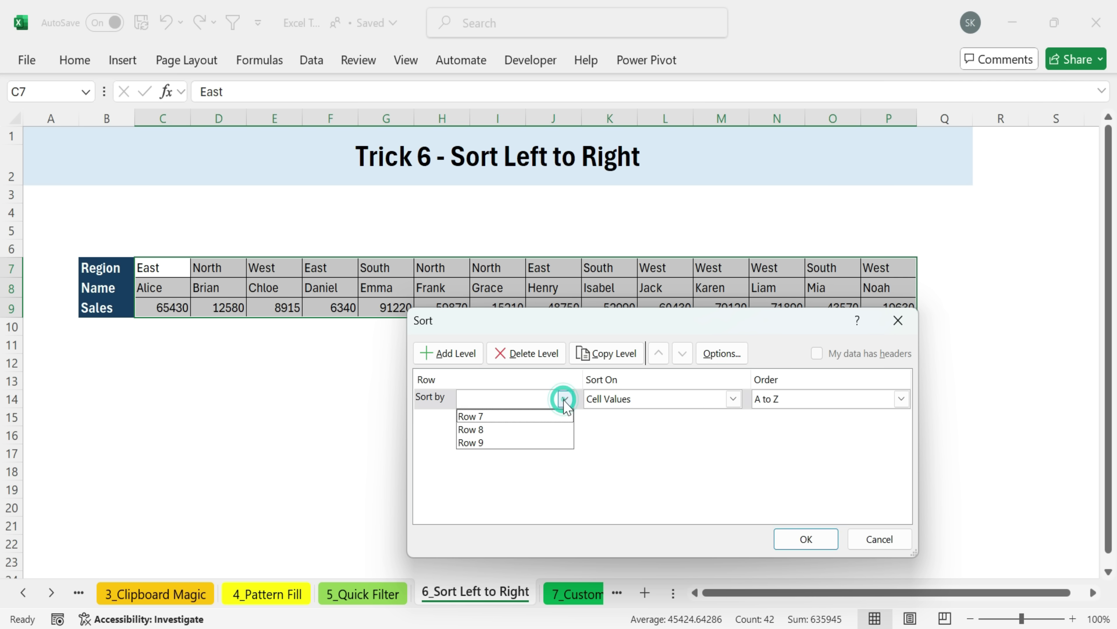
{"action": "left_click", "coordinate": [495, 443]}
{"action": "left_click", "coordinate": [901, 399]}
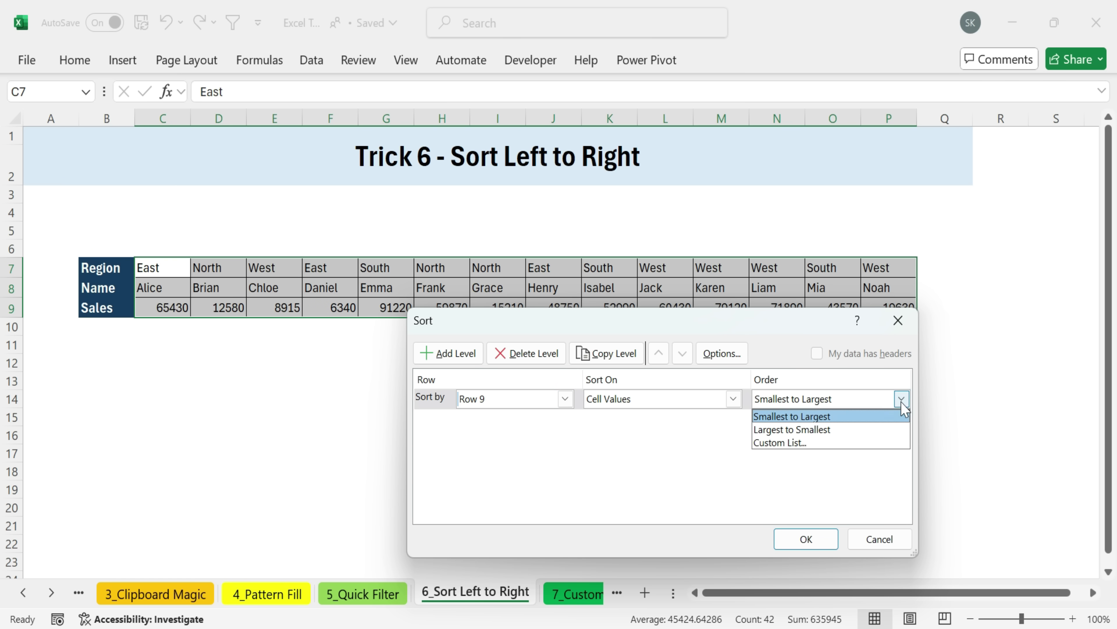
{"action": "left_click", "coordinate": [808, 429]}
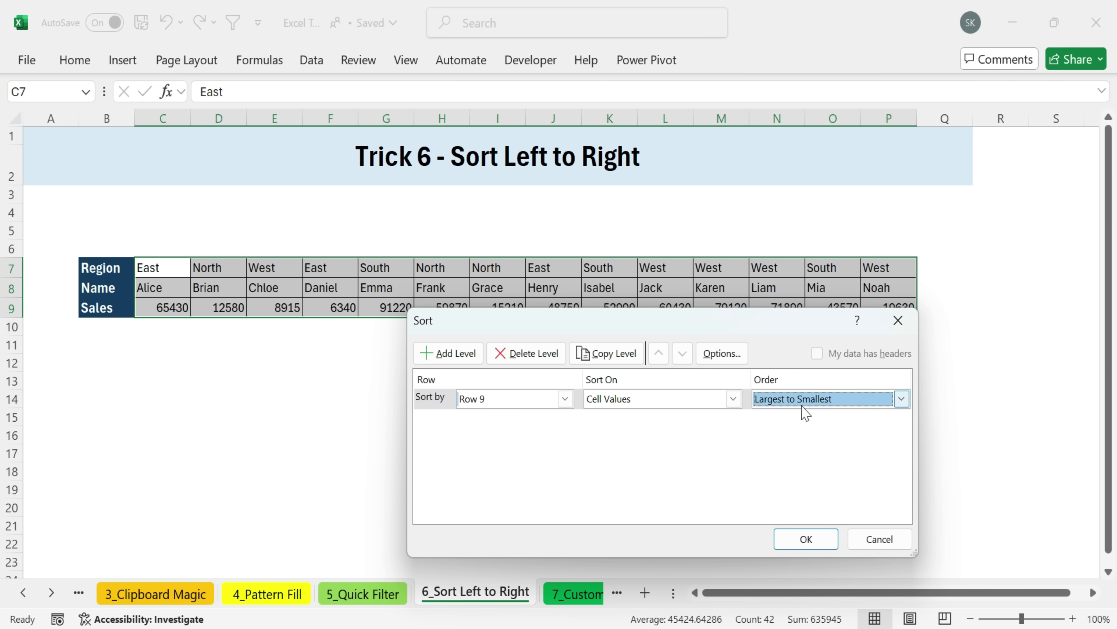
{"action": "left_click", "coordinate": [807, 540]}
{"action": "left_click", "coordinate": [268, 417]}
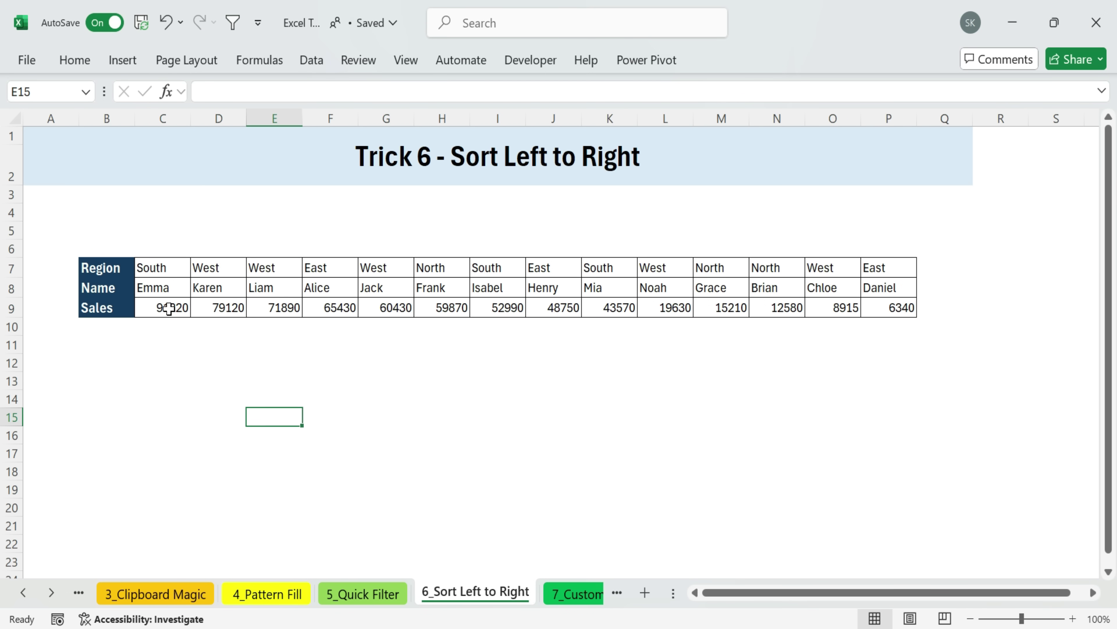
Step: Select the horizontal Region, Name and Sales block C7:P9
{"action": "left_click_drag", "start_coordinate": [169, 308], "coordinate": [879, 313]}
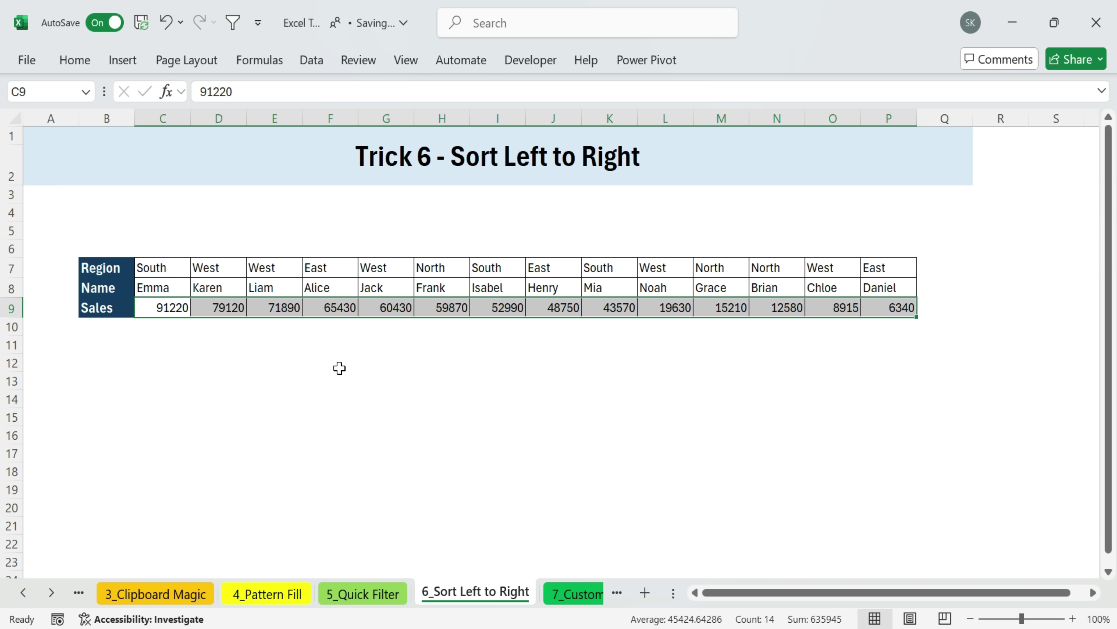
{"action": "left_click", "coordinate": [271, 376]}
{"action": "left_click", "coordinate": [150, 268]}
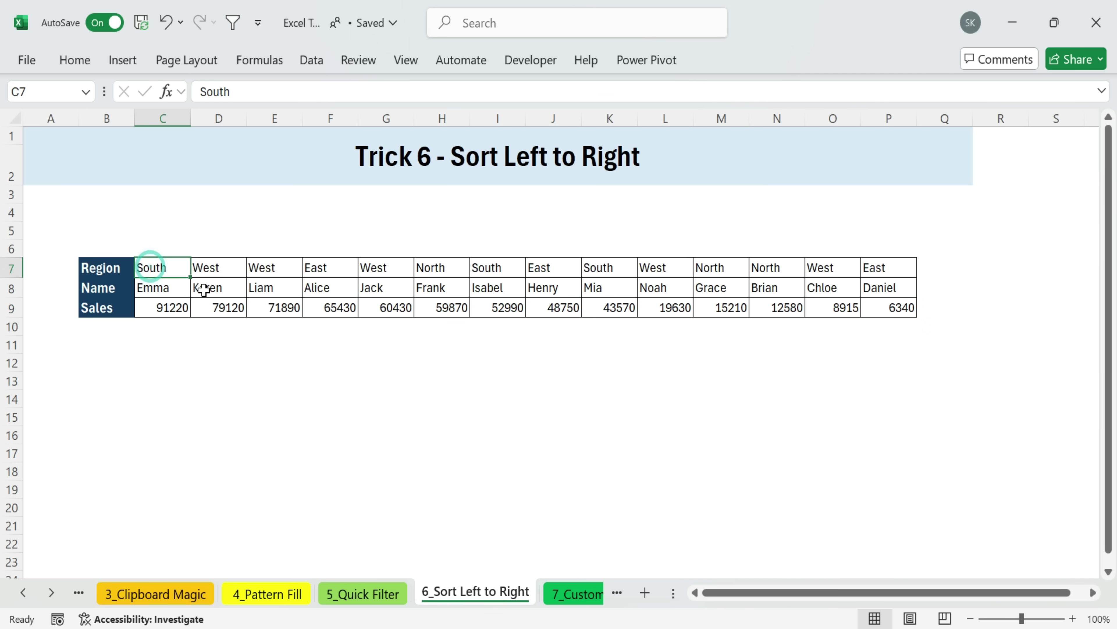
{"action": "left_click", "coordinate": [170, 309]}
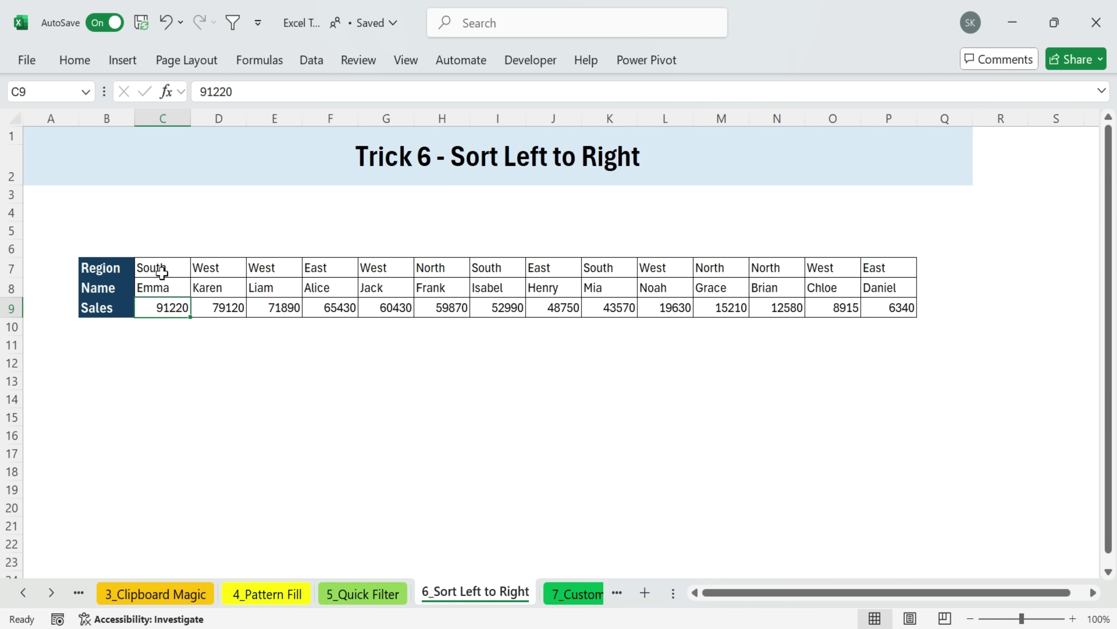
{"action": "left_click_drag", "start_coordinate": [157, 267], "coordinate": [900, 274]}
{"action": "left_click", "coordinate": [501, 401]}
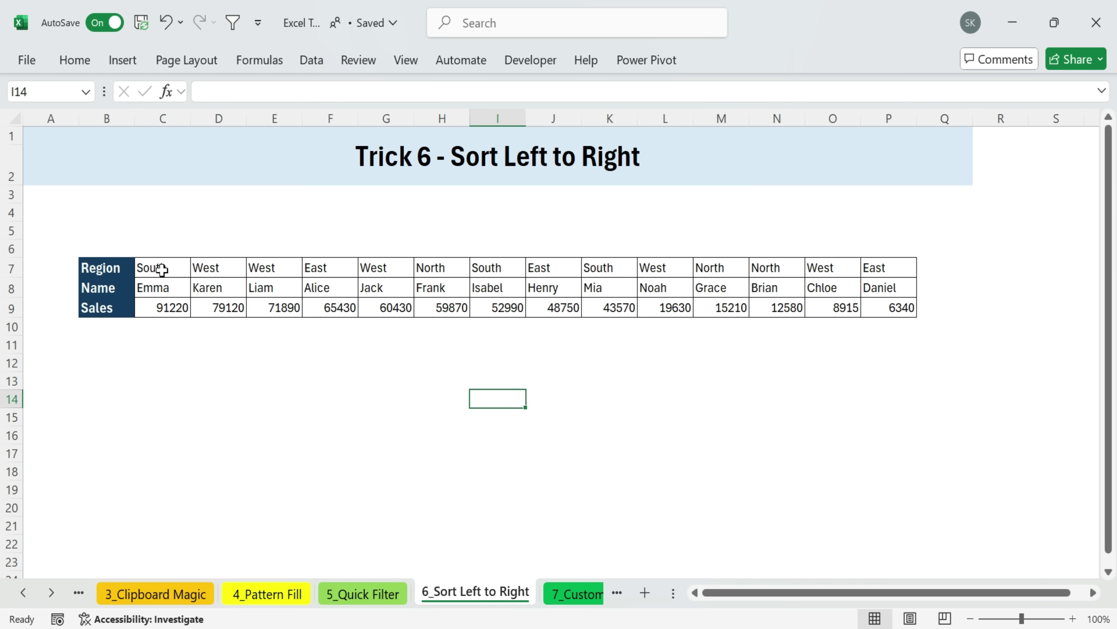
{"action": "left_click_drag", "start_coordinate": [162, 269], "coordinate": [905, 307]}
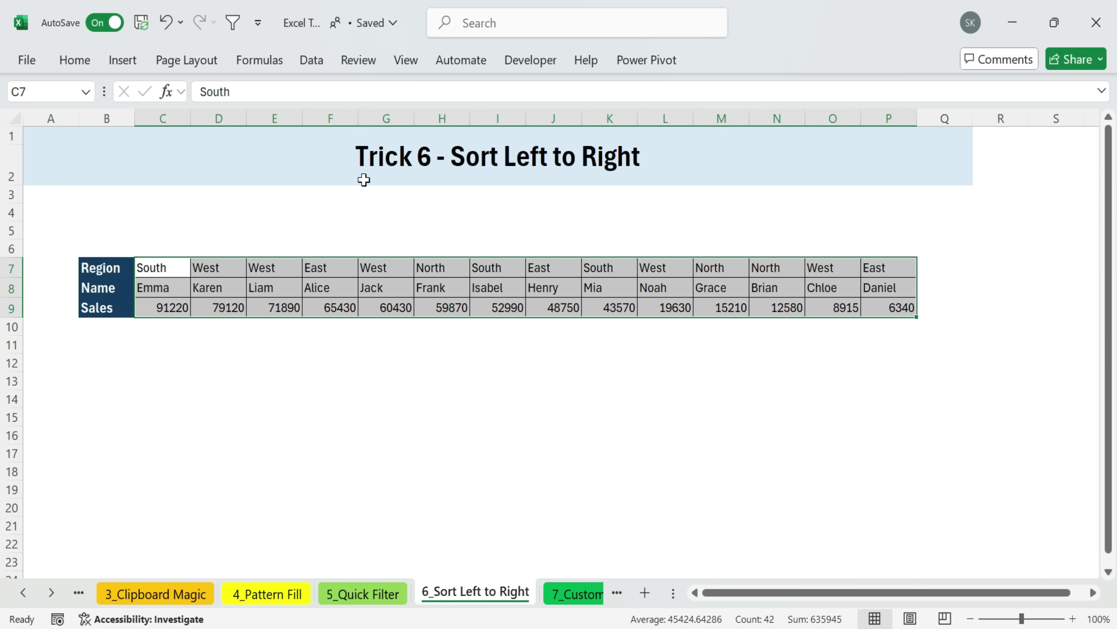
Step: Set the first sort level to Row 7 (Region), A to Z
{"action": "left_click", "coordinate": [310, 64]}
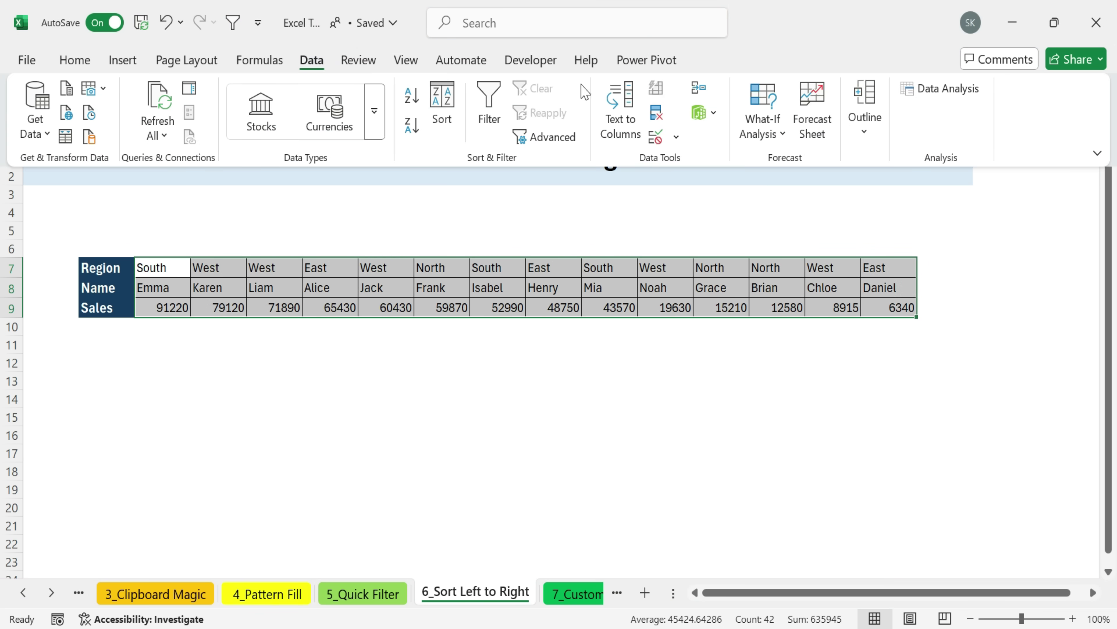
{"action": "left_click", "coordinate": [442, 106]}
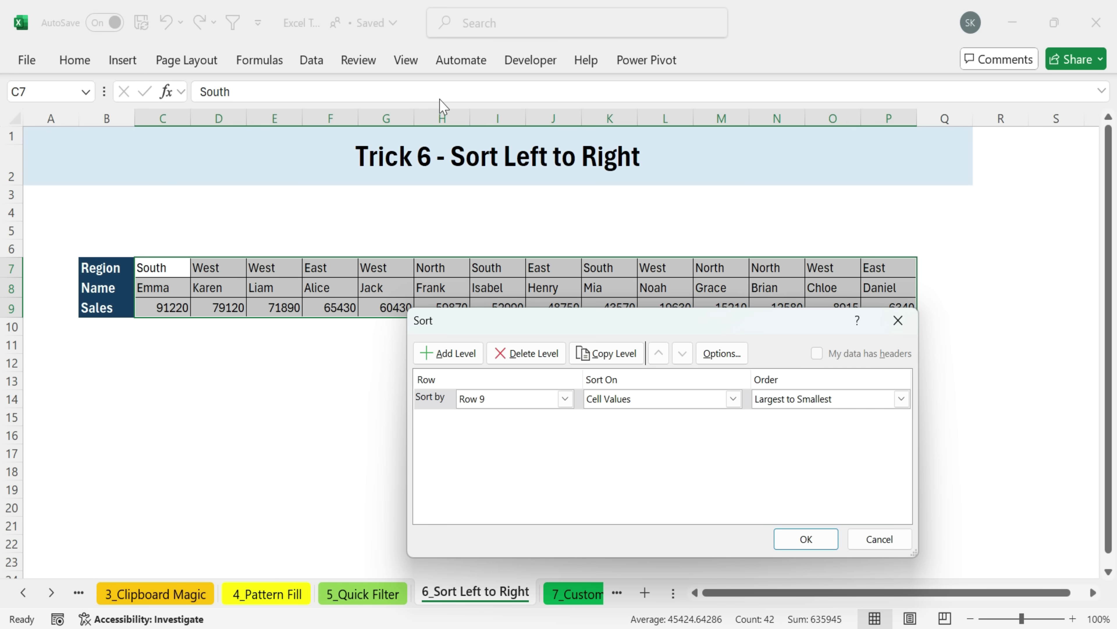
{"action": "left_click", "coordinate": [565, 399]}
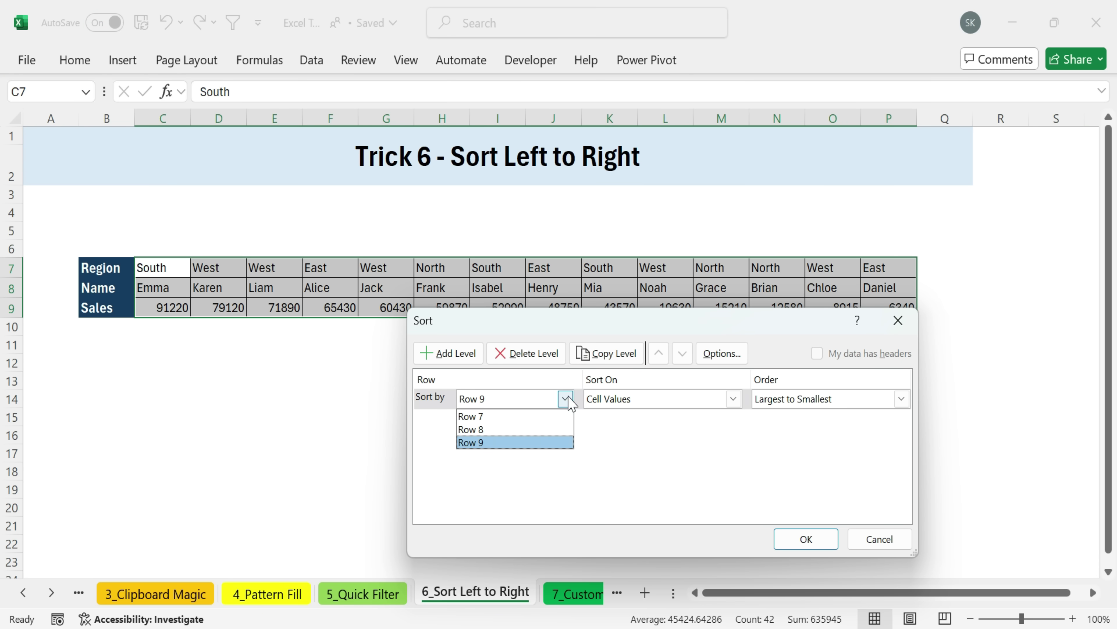
{"action": "left_click", "coordinate": [483, 416]}
{"action": "left_click", "coordinate": [900, 399]}
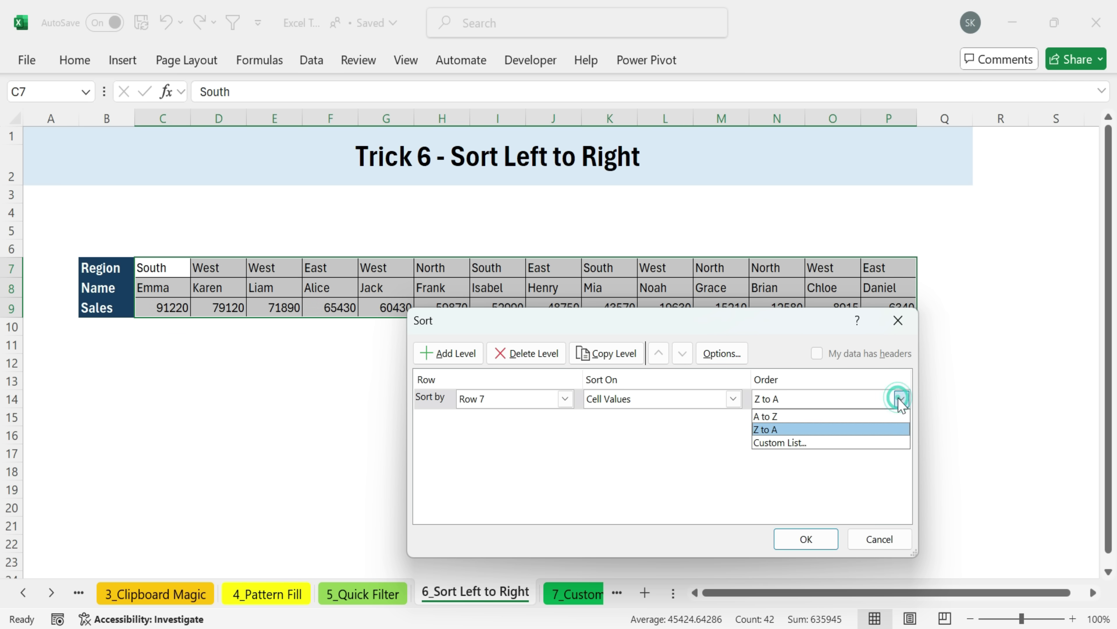
{"action": "left_click", "coordinate": [780, 416]}
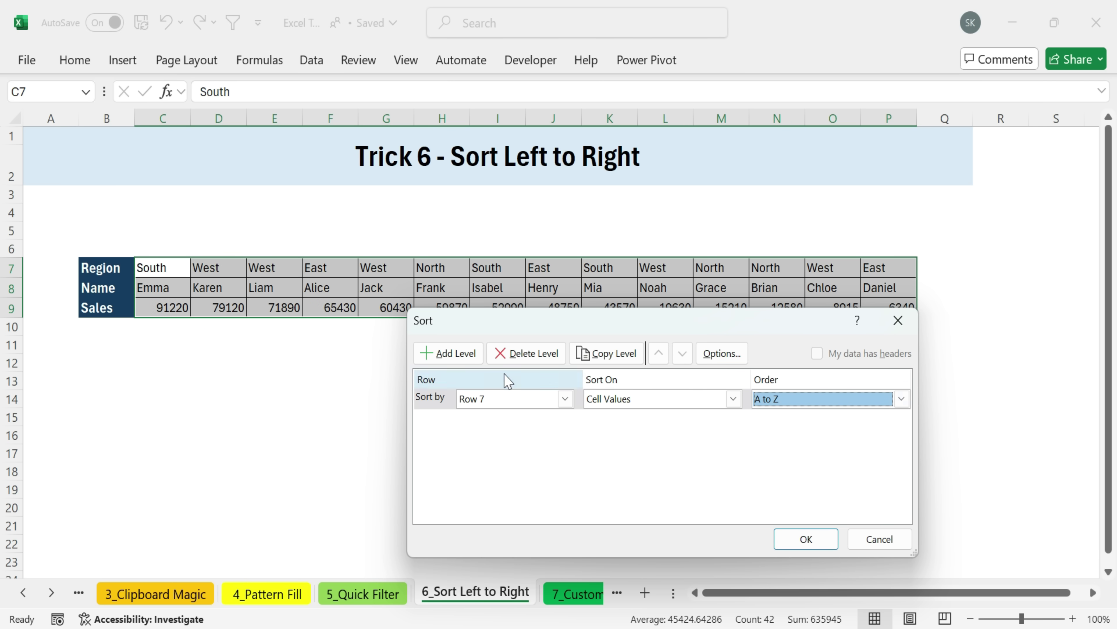
Step: Add a second level by Row 9 (Sales), largest to smallest, and apply the sort
{"action": "left_click", "coordinate": [449, 359]}
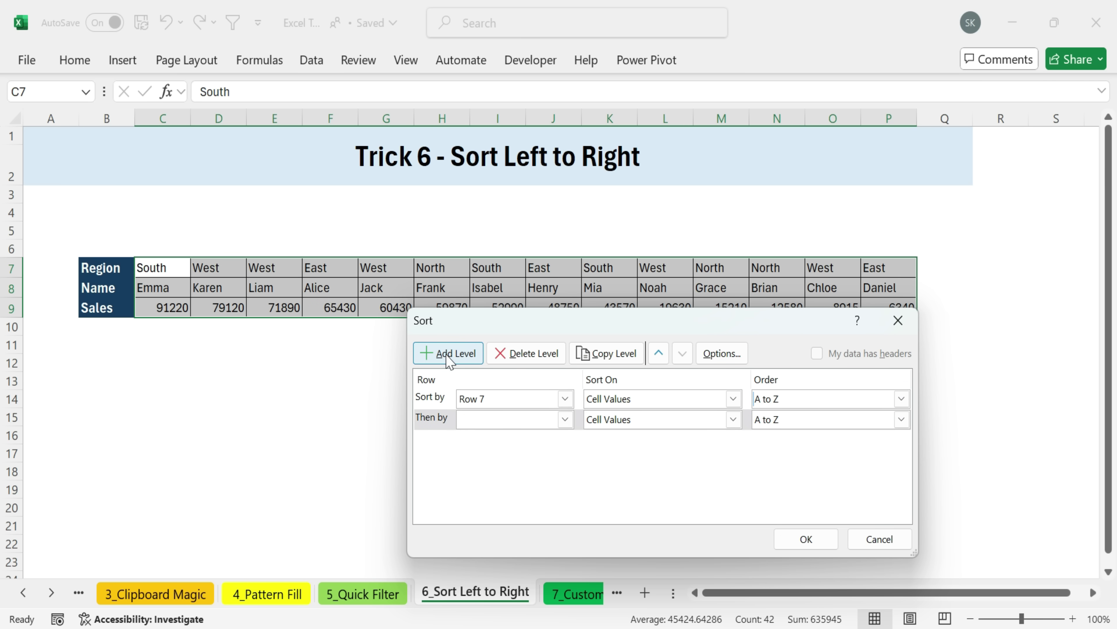
{"action": "left_click", "coordinate": [566, 419]}
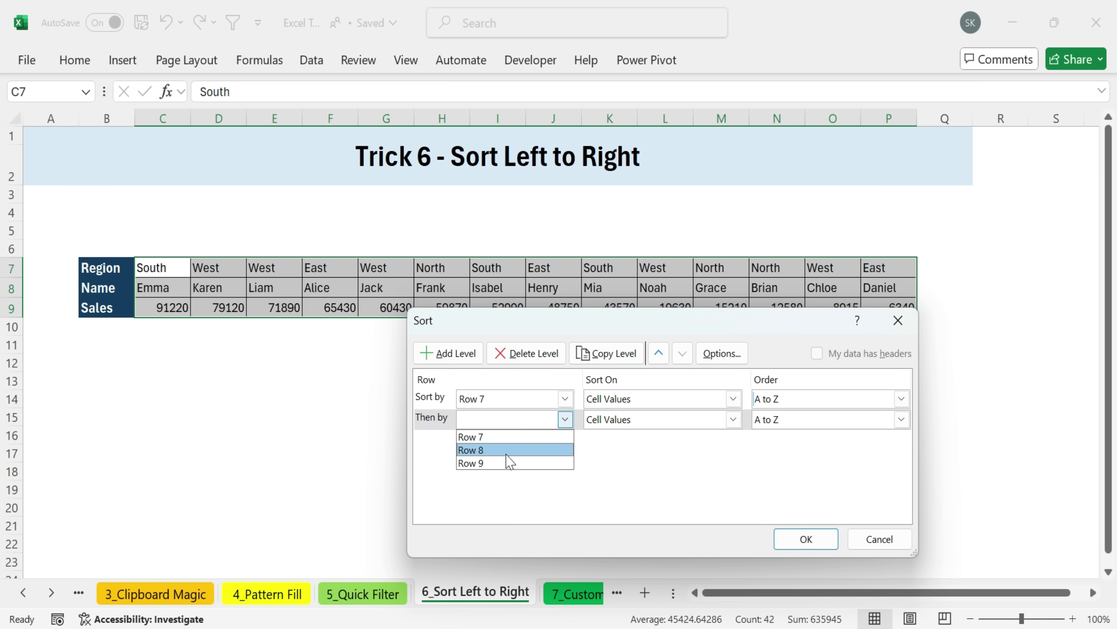
{"action": "left_click", "coordinate": [493, 463]}
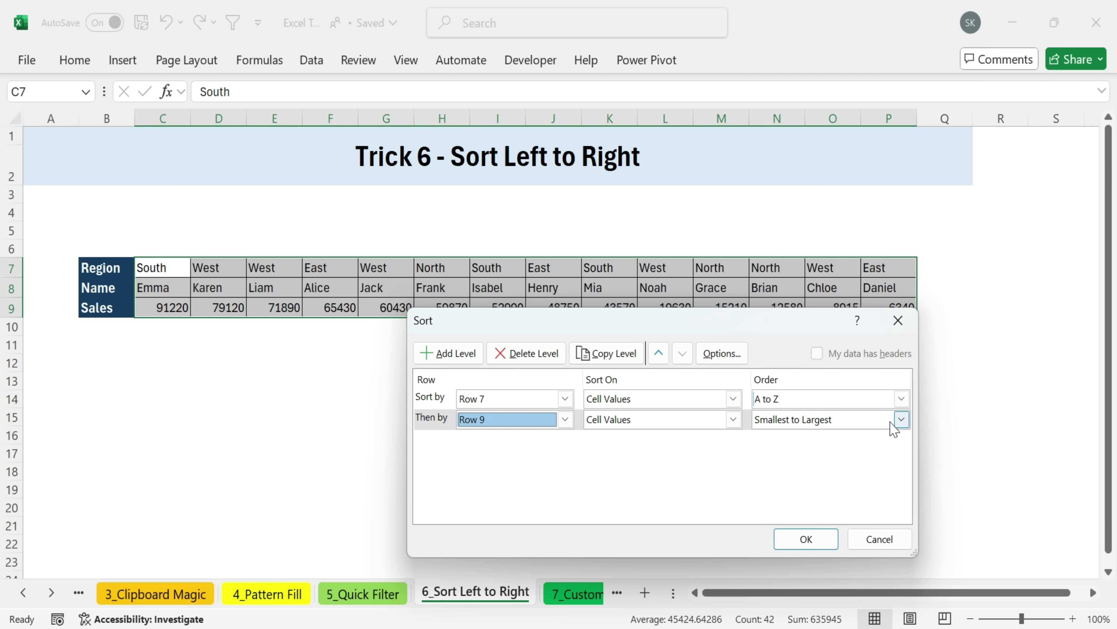
{"action": "left_click", "coordinate": [902, 419]}
{"action": "left_click", "coordinate": [825, 450]}
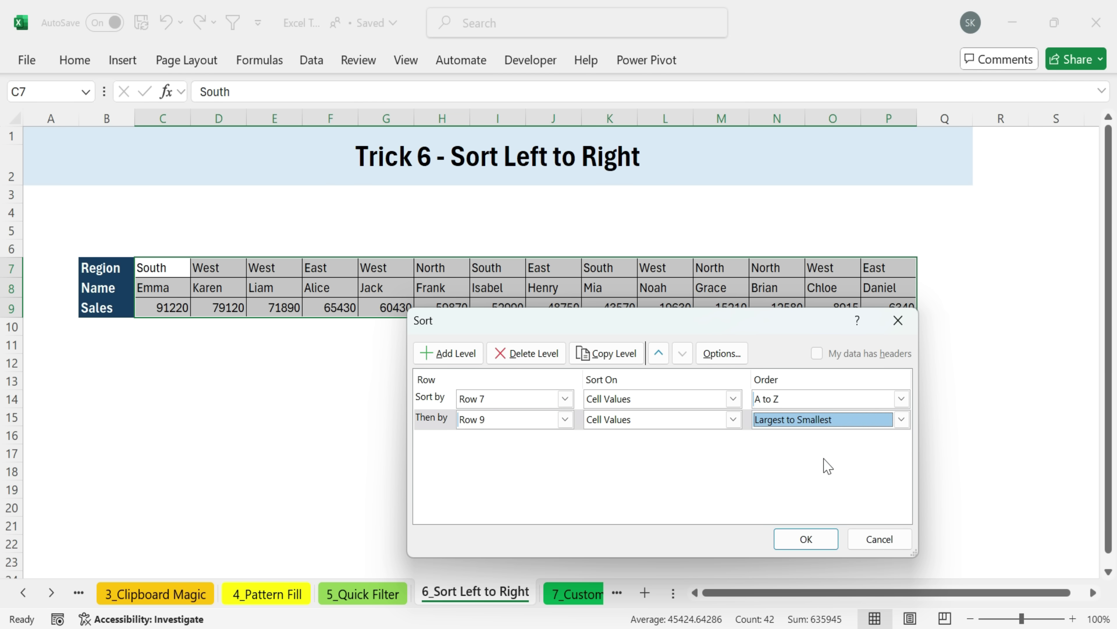
{"action": "left_click", "coordinate": [806, 540]}
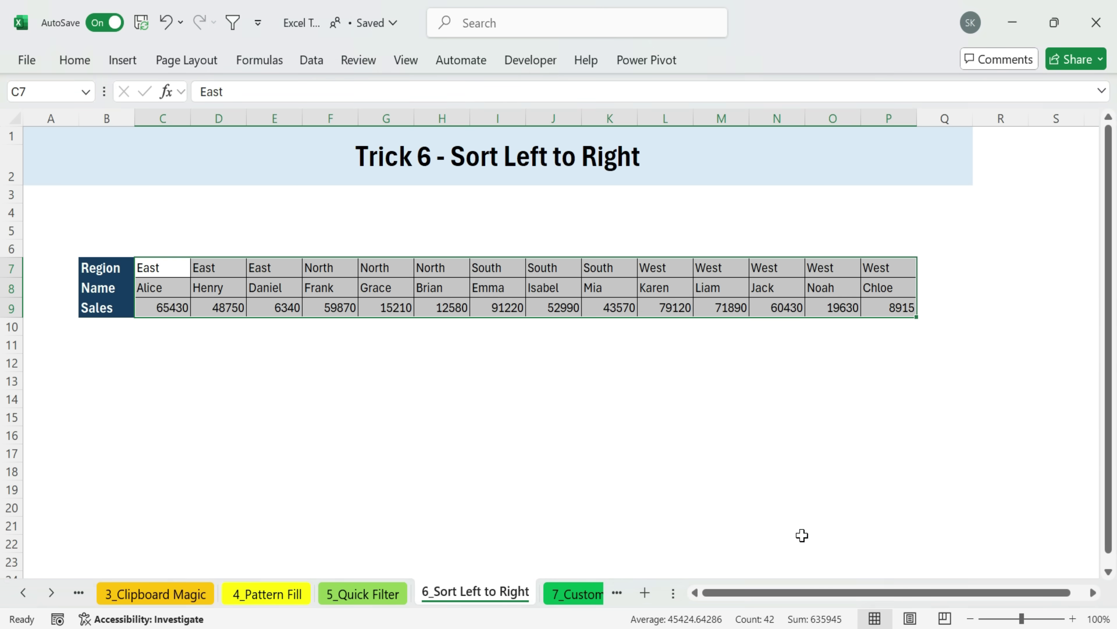
{"action": "left_click", "coordinate": [269, 400]}
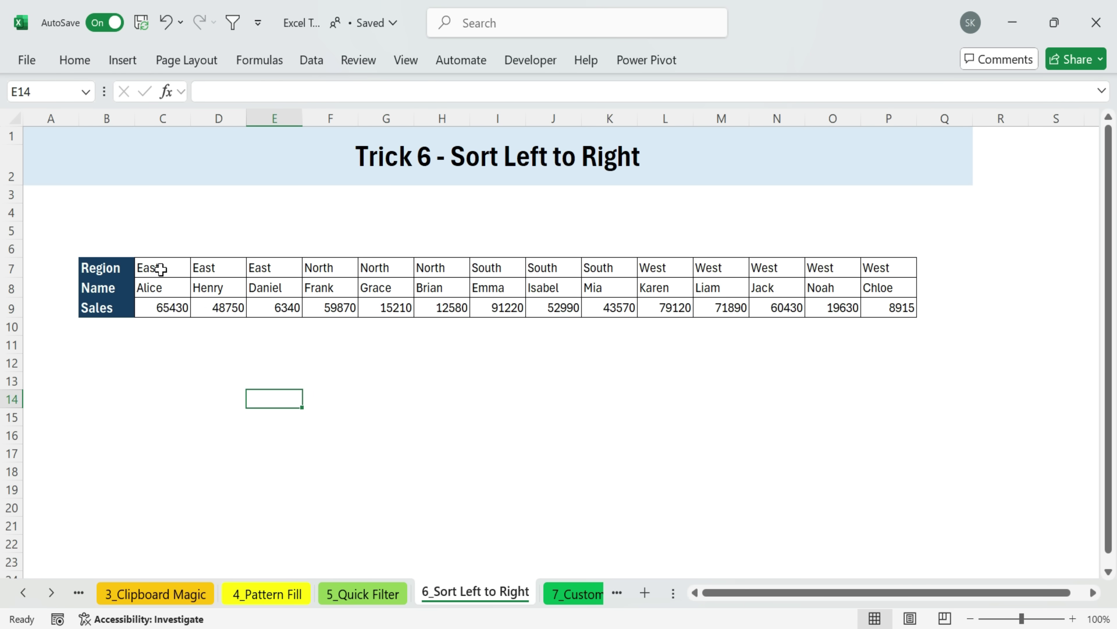
{"action": "left_click_drag", "start_coordinate": [161, 268], "coordinate": [278, 268]}
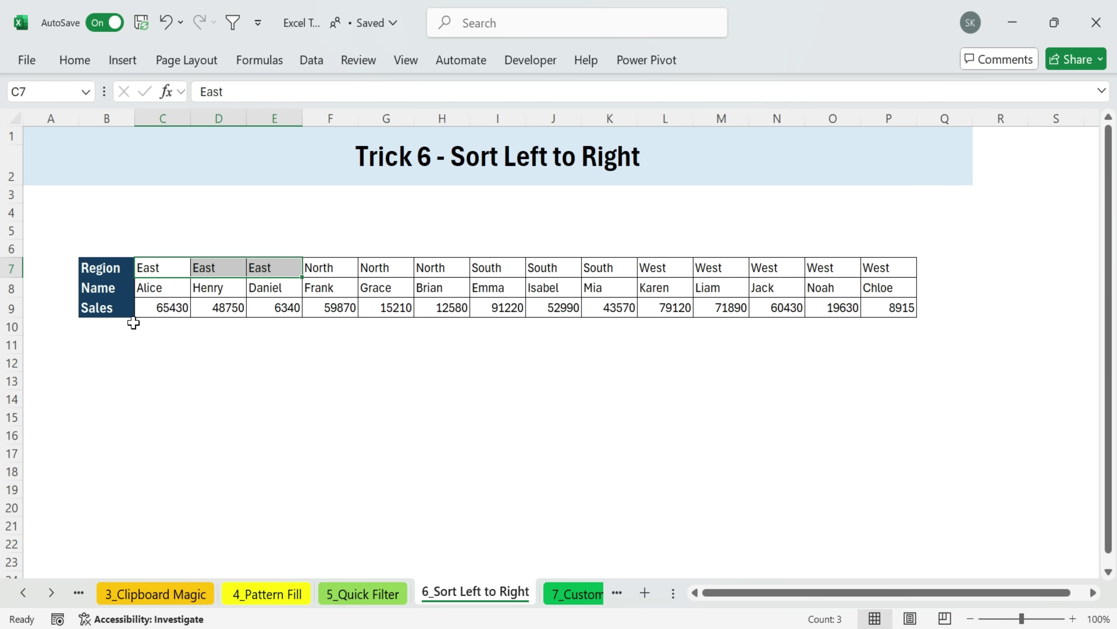
{"action": "left_click_drag", "start_coordinate": [169, 312], "coordinate": [290, 307]}
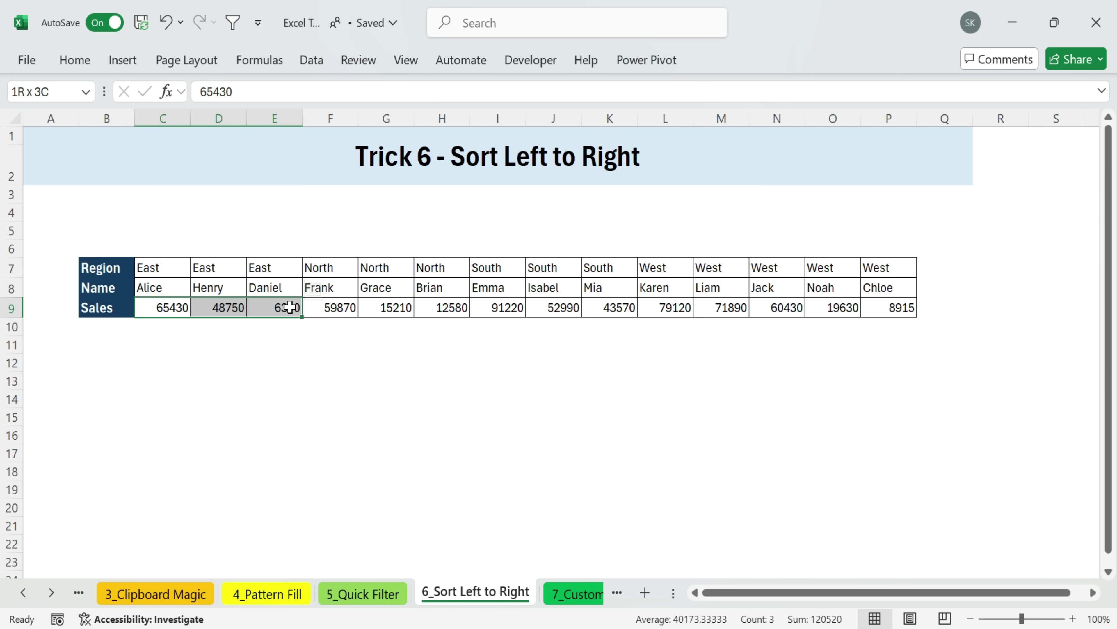
{"action": "left_click_drag", "start_coordinate": [327, 264], "coordinate": [450, 265]}
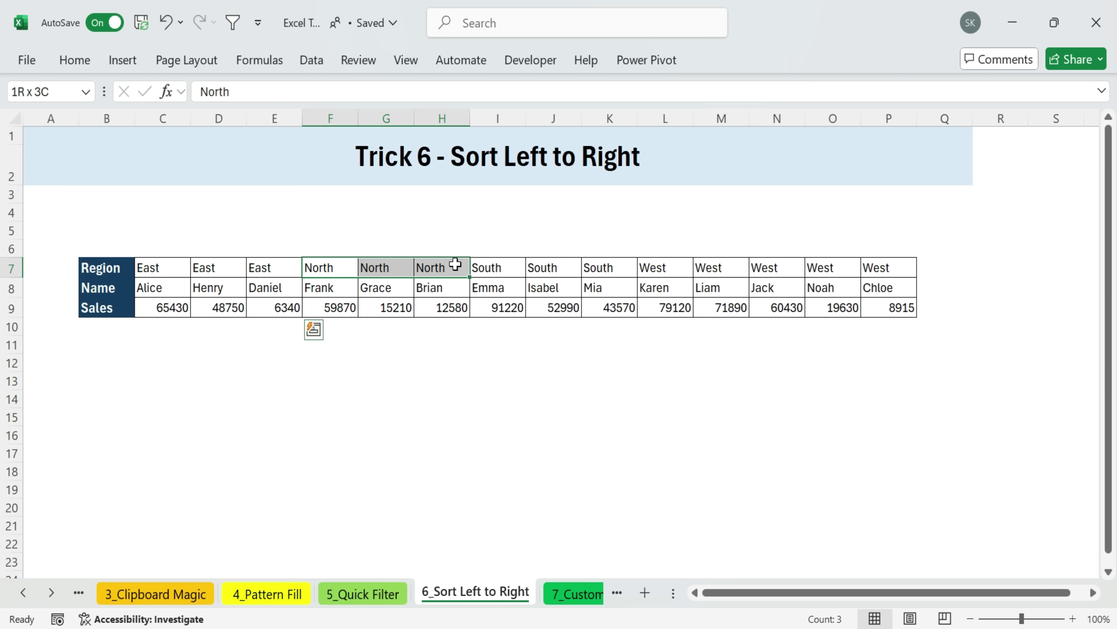
{"action": "left_click_drag", "start_coordinate": [325, 310], "coordinate": [435, 307]}
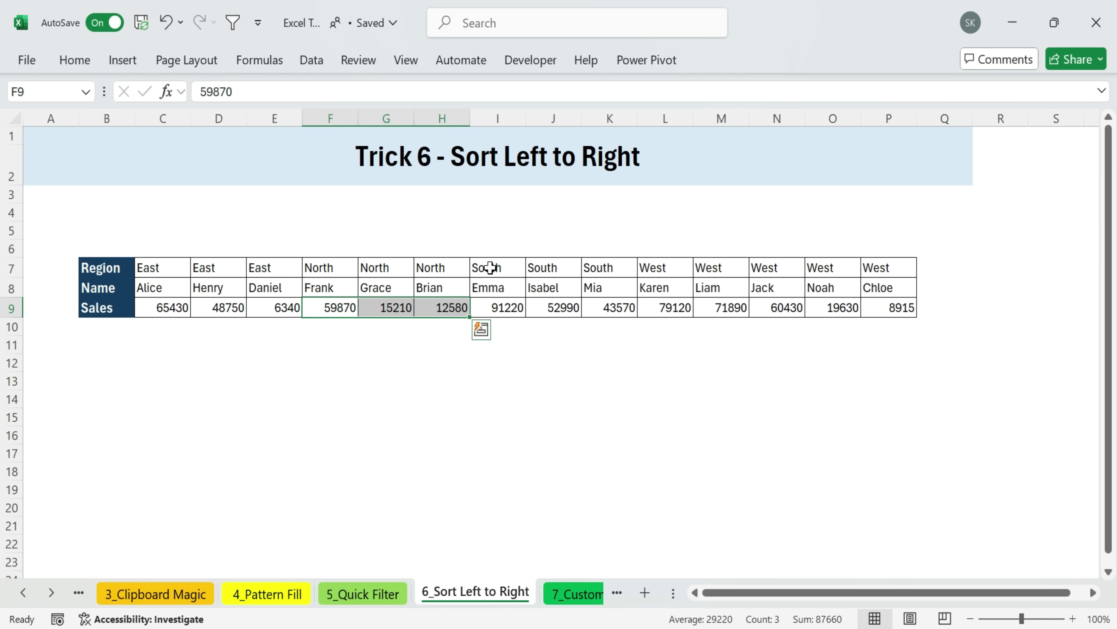
{"action": "left_click_drag", "start_coordinate": [490, 267], "coordinate": [598, 267]}
{"action": "left_click_drag", "start_coordinate": [492, 307], "coordinate": [601, 304]}
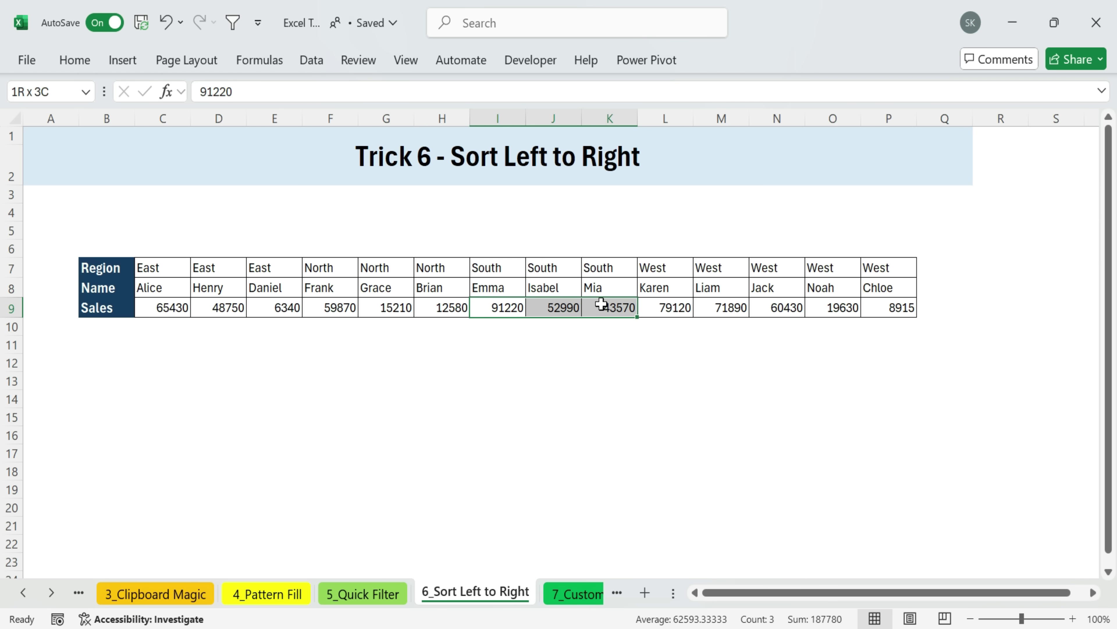
{"action": "left_click_drag", "start_coordinate": [66, 233], "coordinate": [805, 387]}
{"action": "left_click", "coordinate": [1072, 618]}
{"action": "left_click", "coordinate": [549, 447]}
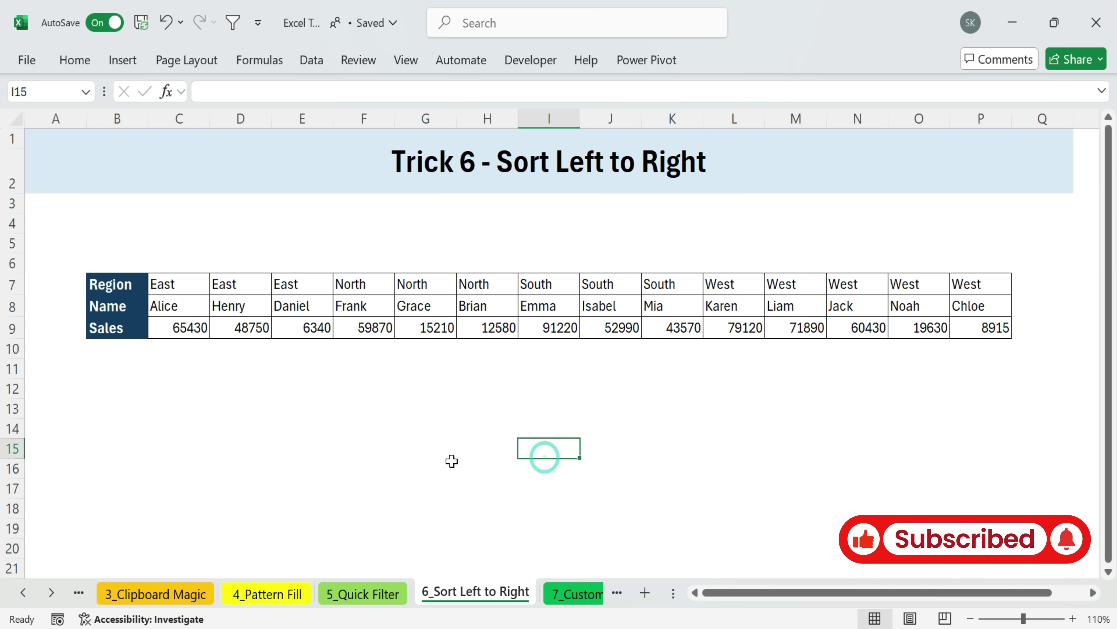
{"action": "mouse_move", "coordinate": [38, 242]}
{"action": "left_mouse_down"}
{"action": "mouse_move", "coordinate": [764, 369]}
{"action": "mouse_move", "coordinate": [1060, 487]}
{"action": "left_mouse_up"}
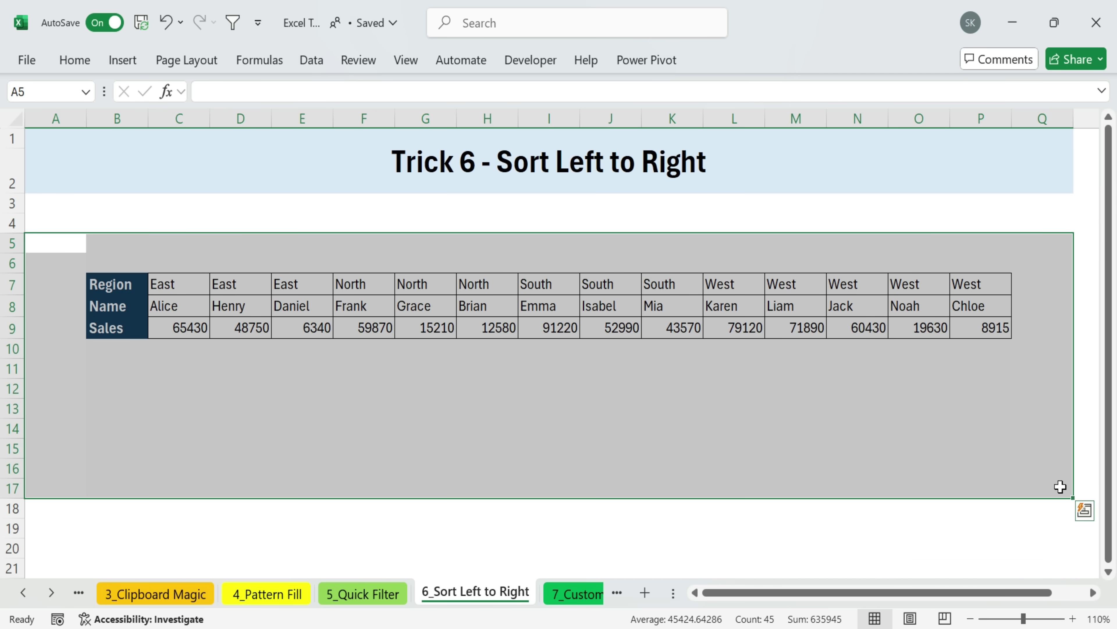
Step: Switch to the 7_Custom Sort Criteria sheet and inspect its Region column and K5:K8 region list
{"action": "left_click", "coordinate": [722, 459]}
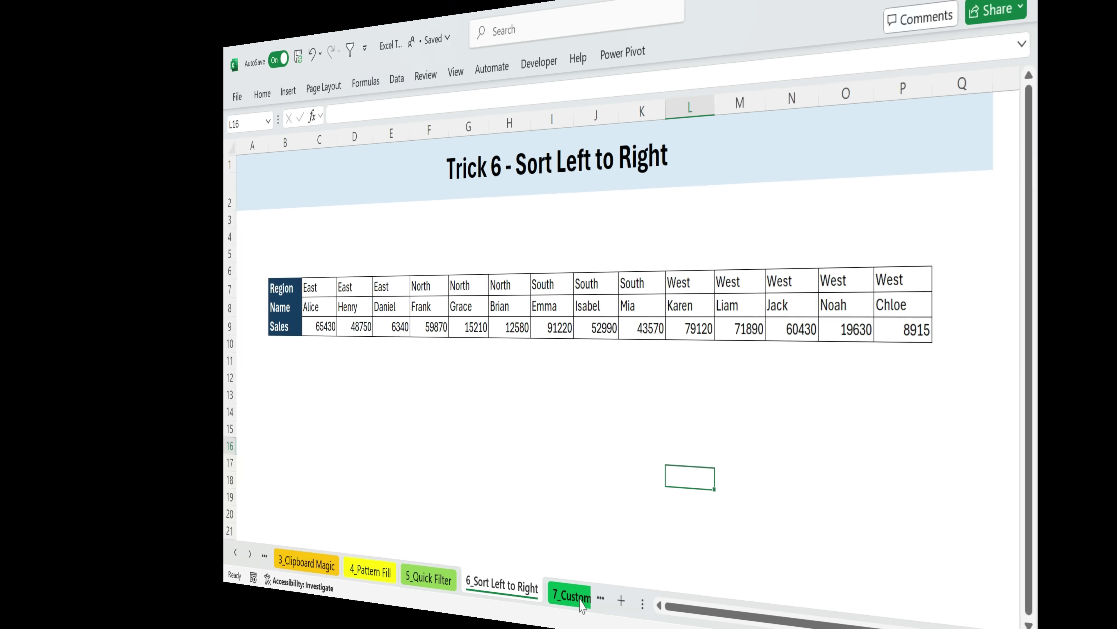
{"action": "left_click", "coordinate": [571, 596]}
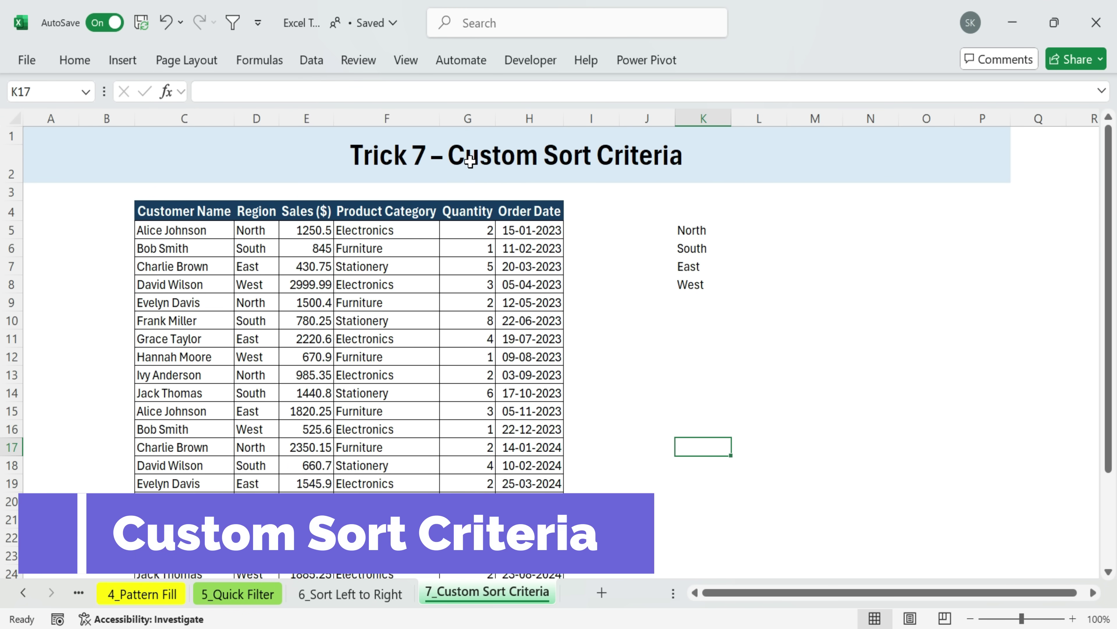
{"action": "left_click_drag", "start_coordinate": [686, 230], "coordinate": [691, 284]}
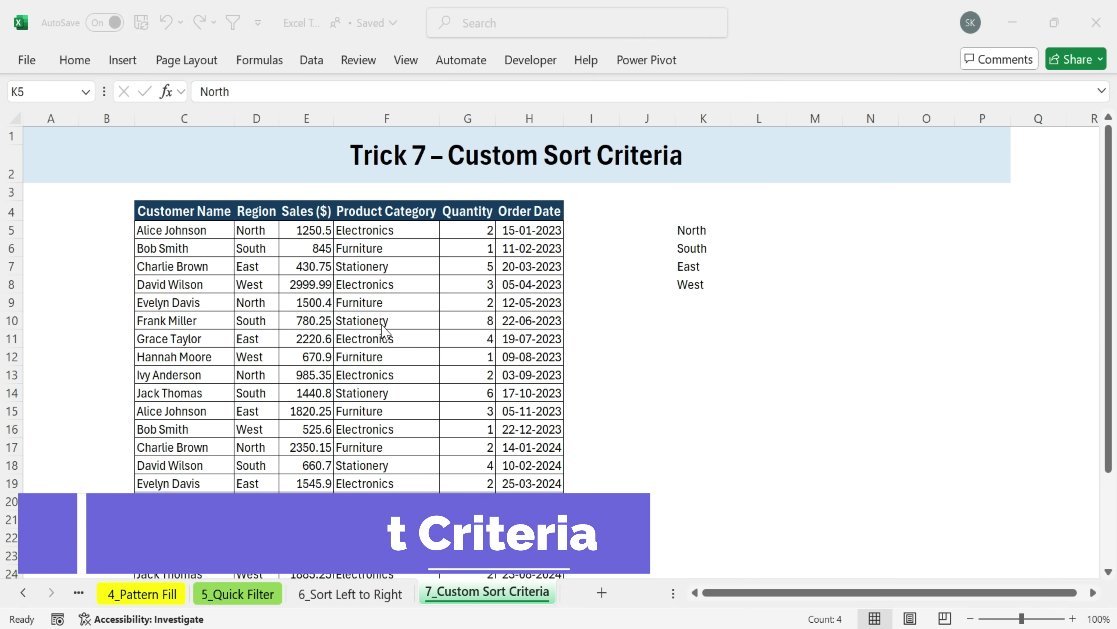
{"action": "left_click", "coordinate": [260, 211]}
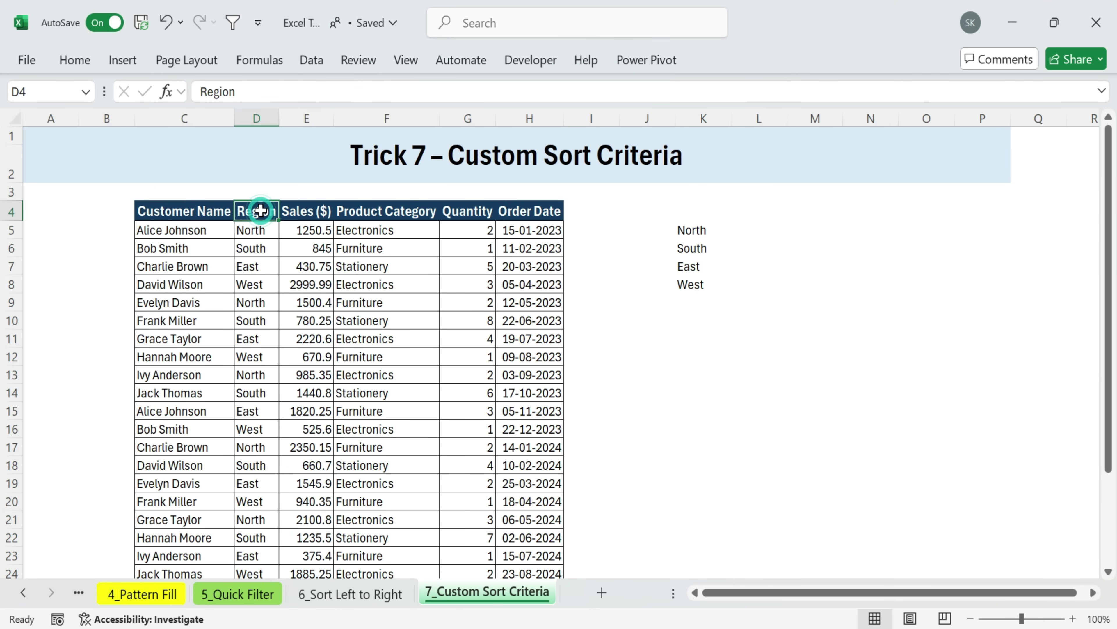
{"action": "left_click_drag", "start_coordinate": [260, 210], "coordinate": [267, 552]}
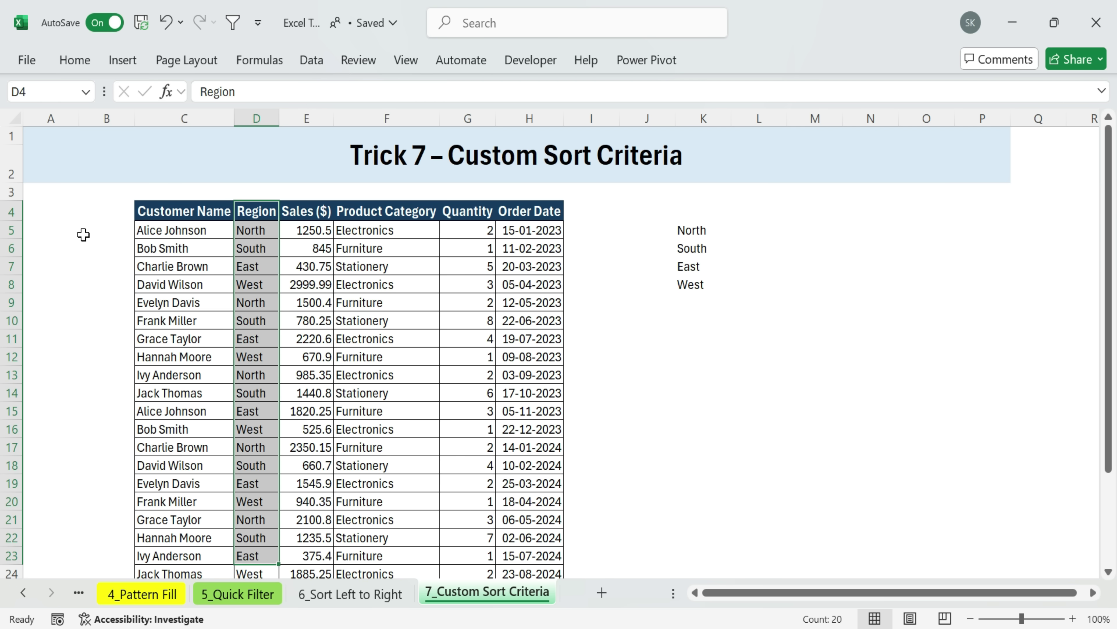
{"action": "left_click_drag", "start_coordinate": [91, 211], "coordinate": [553, 565]}
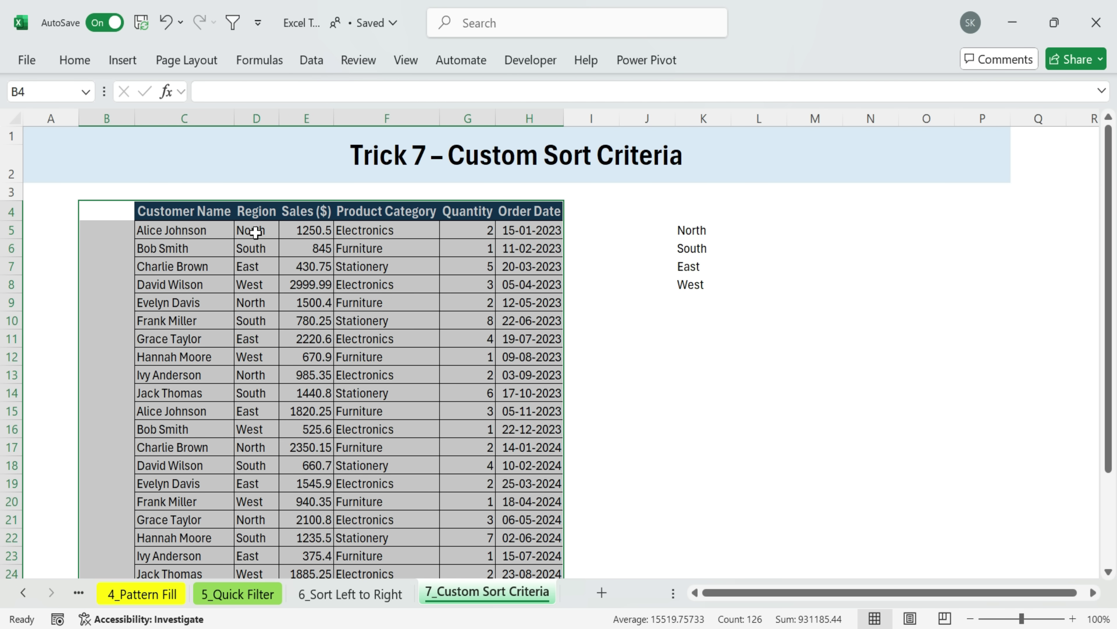
{"action": "left_click_drag", "start_coordinate": [251, 230], "coordinate": [248, 420]}
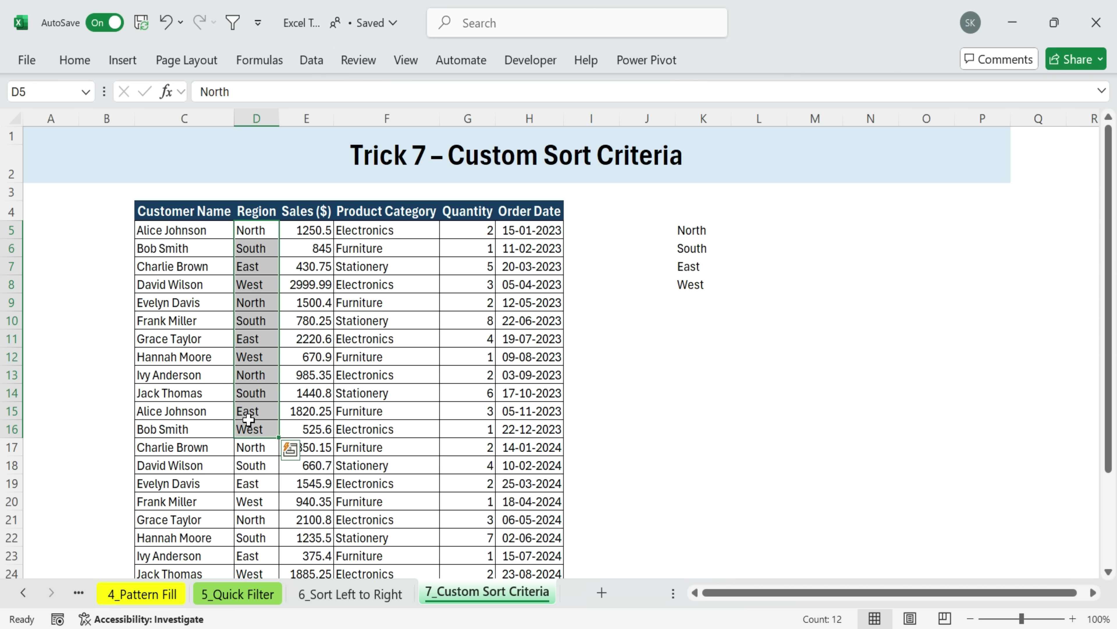
{"action": "left_click", "coordinate": [530, 339]}
{"action": "left_click", "coordinate": [697, 230]}
{"action": "left_click_drag", "start_coordinate": [697, 230], "coordinate": [697, 299]}
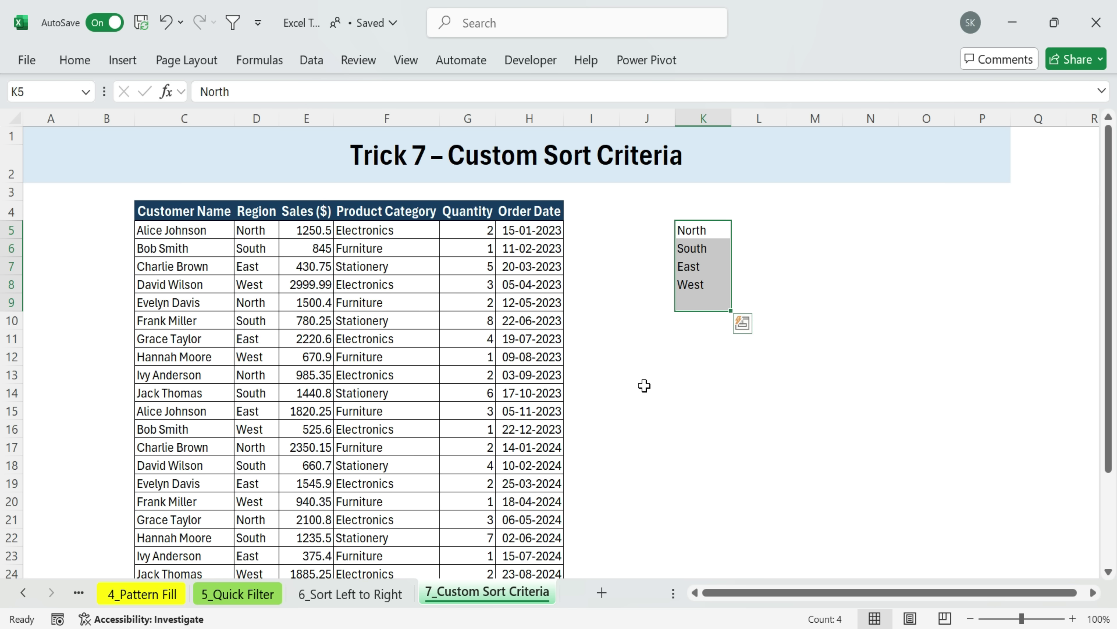
Step: Select the whole customer table starting from the Customer Name header in C4
{"action": "left_click", "coordinate": [619, 398]}
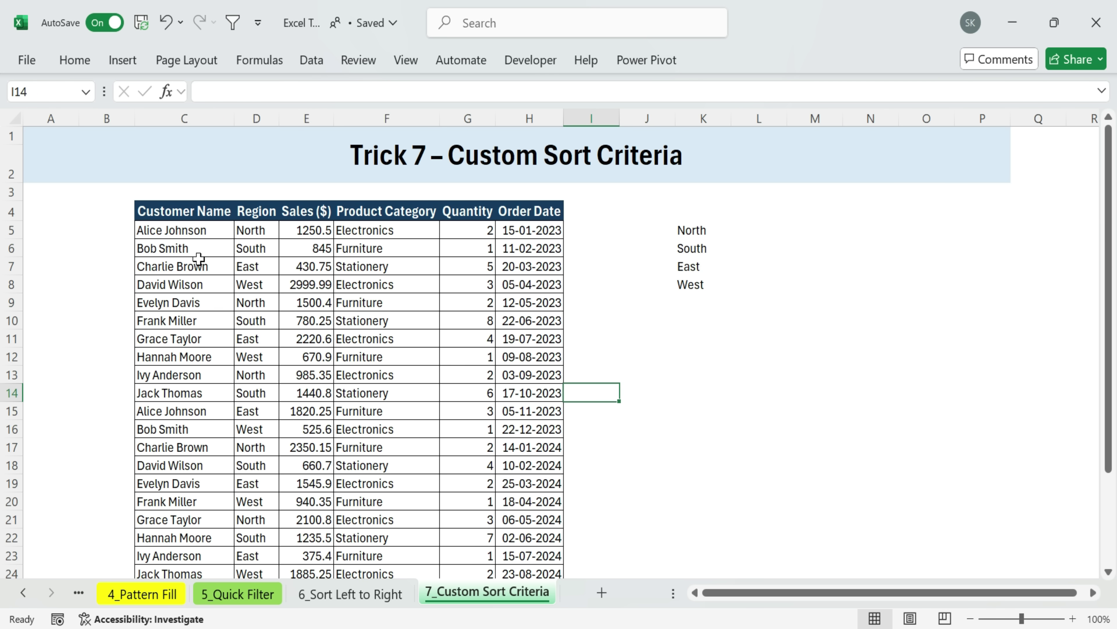
{"action": "left_click", "coordinate": [149, 215]}
{"action": "key", "text": "ctrl+shift+Right"}
{"action": "key", "text": "ctrl+shift+Down"}
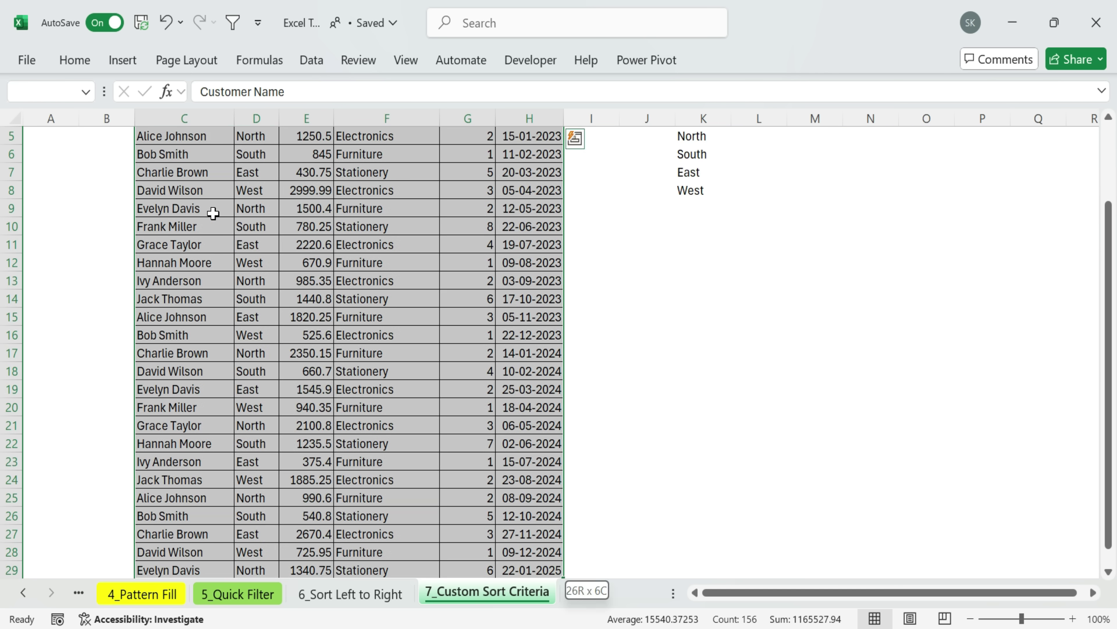
{"action": "key", "text": "ctrl+BackSpace"}
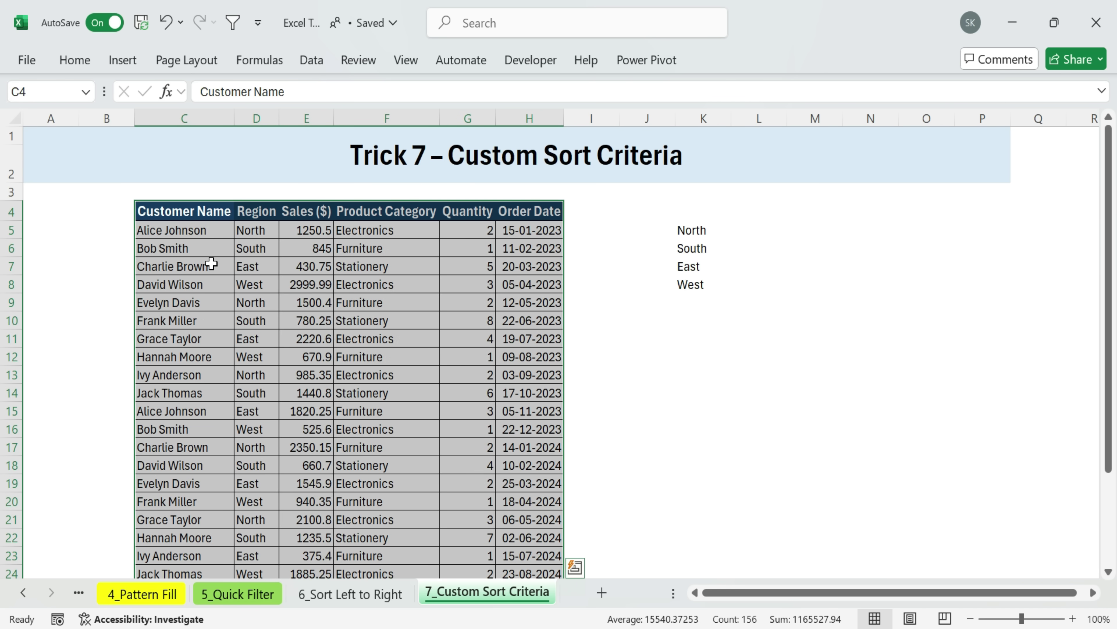
{"action": "left_click", "coordinate": [312, 60]}
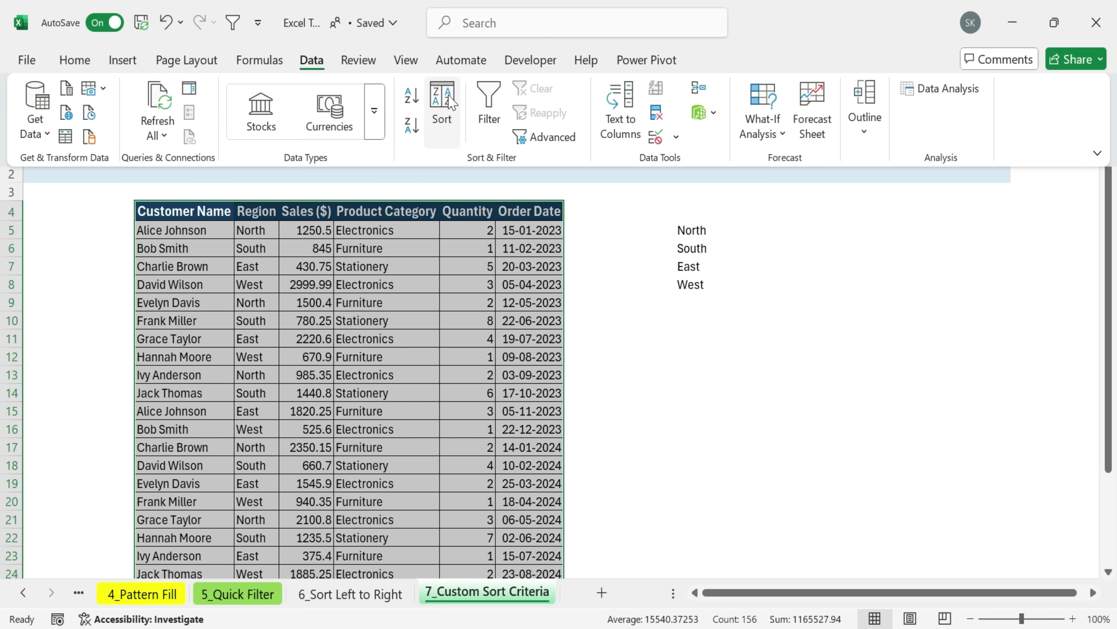
Step: Sort by the Region column with headers kept, choosing Custom List as the order
{"action": "left_click", "coordinate": [449, 102]}
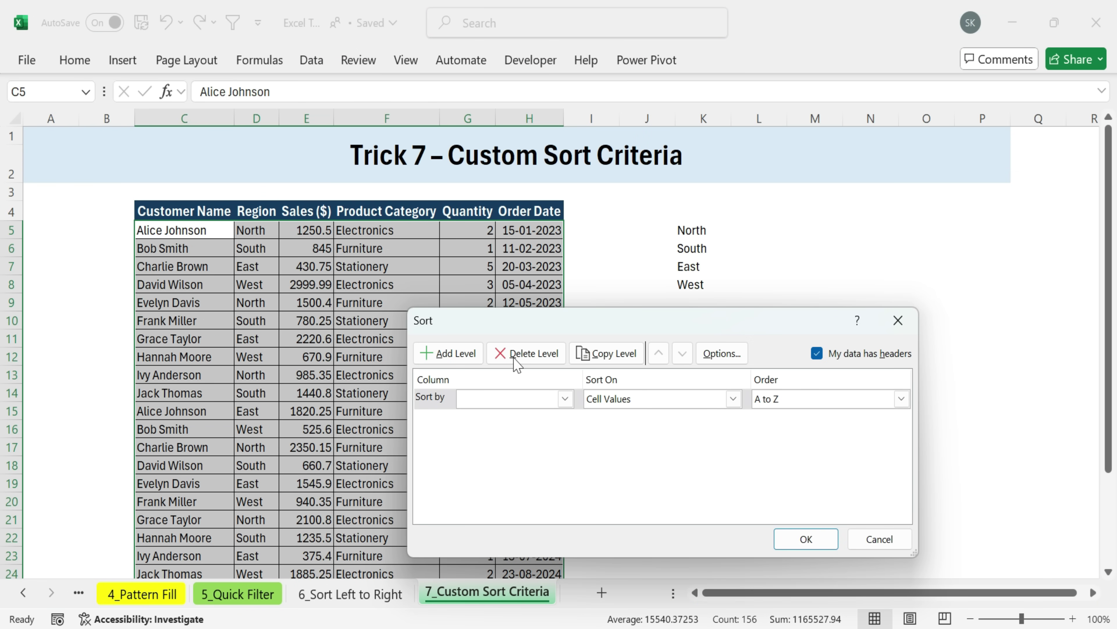
{"action": "left_click", "coordinate": [817, 354]}
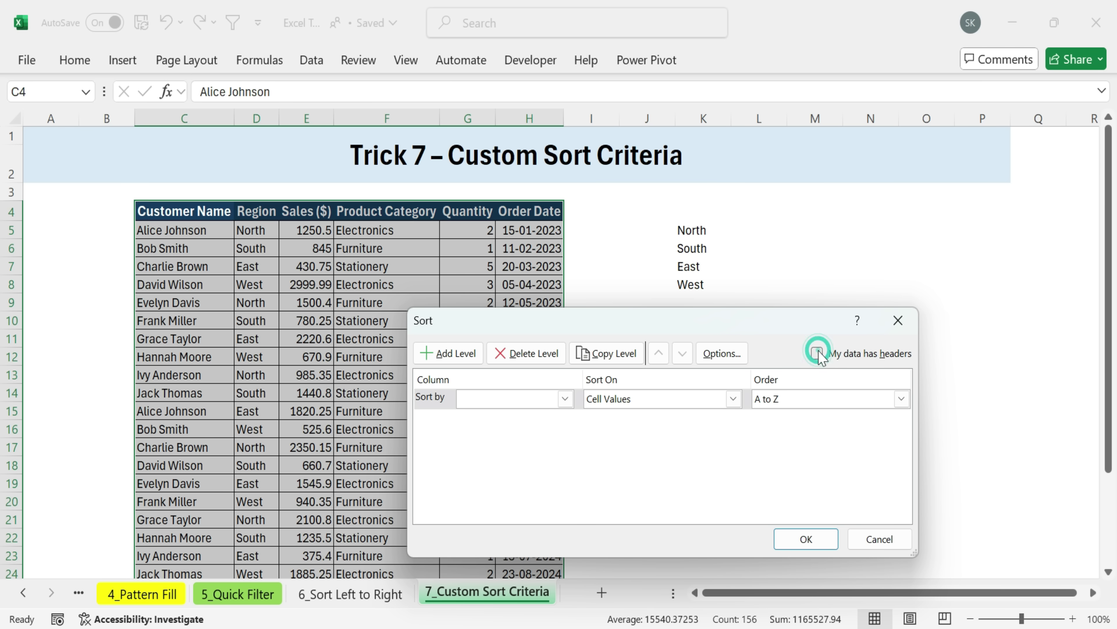
{"action": "left_click", "coordinate": [817, 353]}
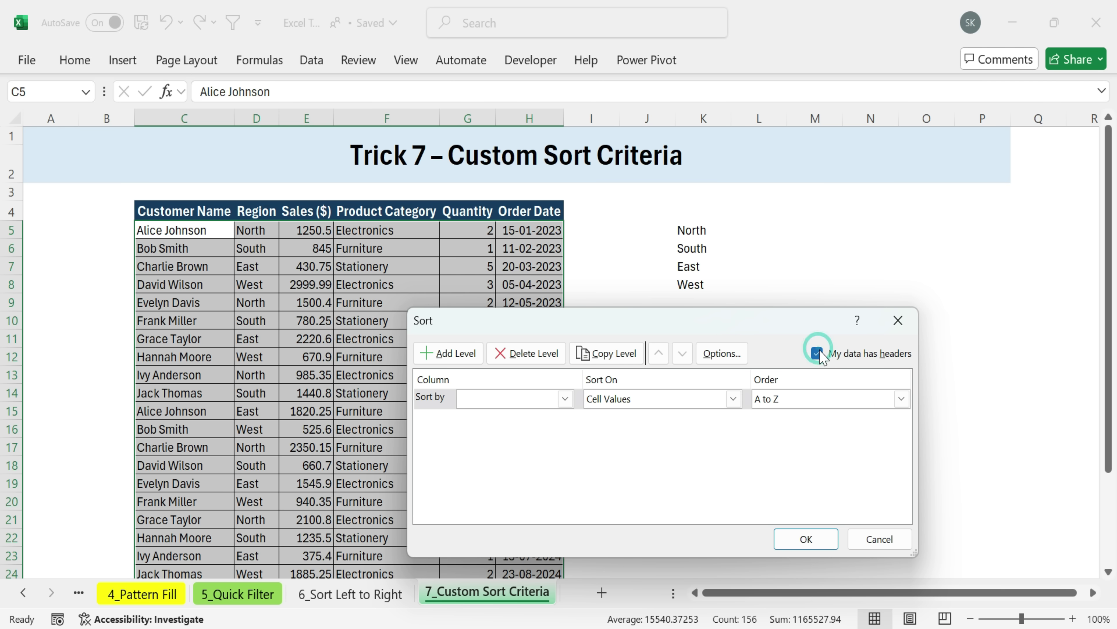
{"action": "left_click", "coordinate": [566, 398]}
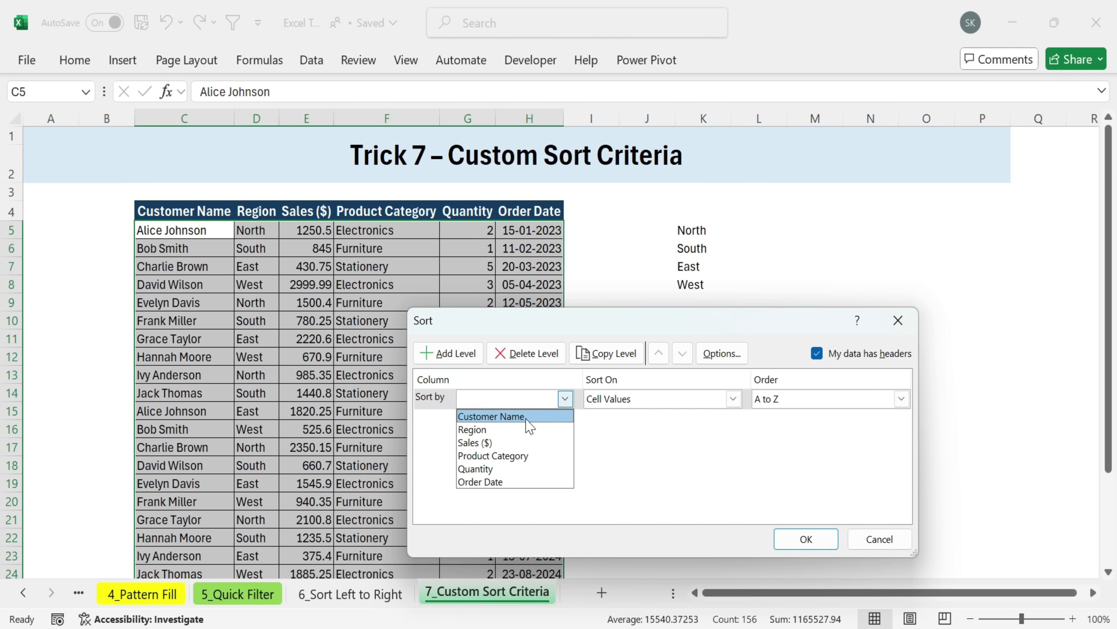
{"action": "left_click", "coordinate": [489, 431]}
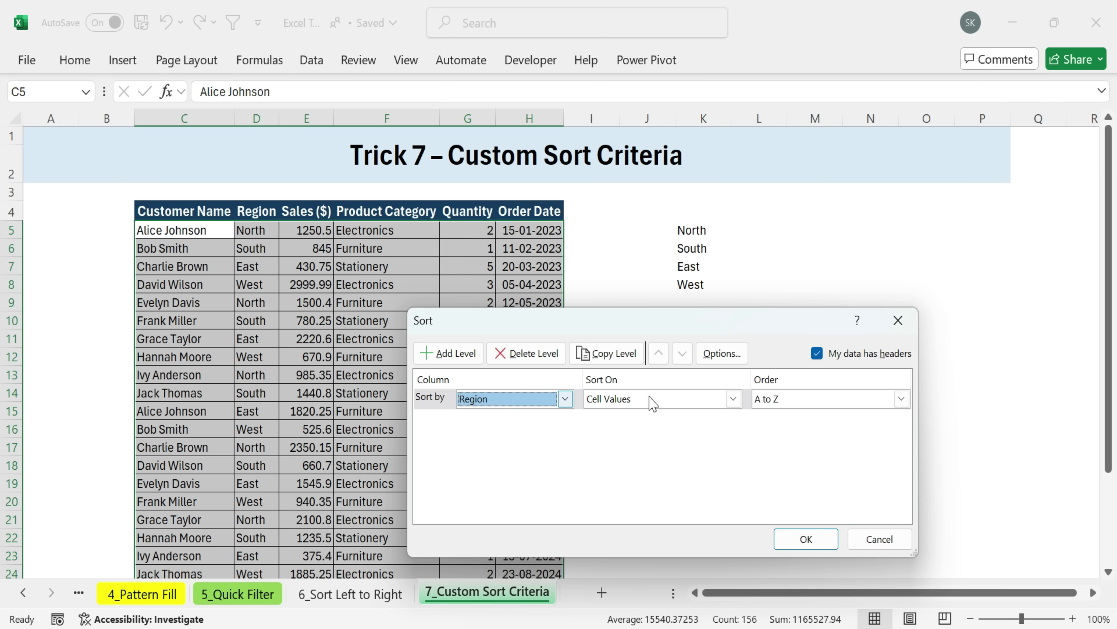
{"action": "left_click", "coordinate": [901, 399]}
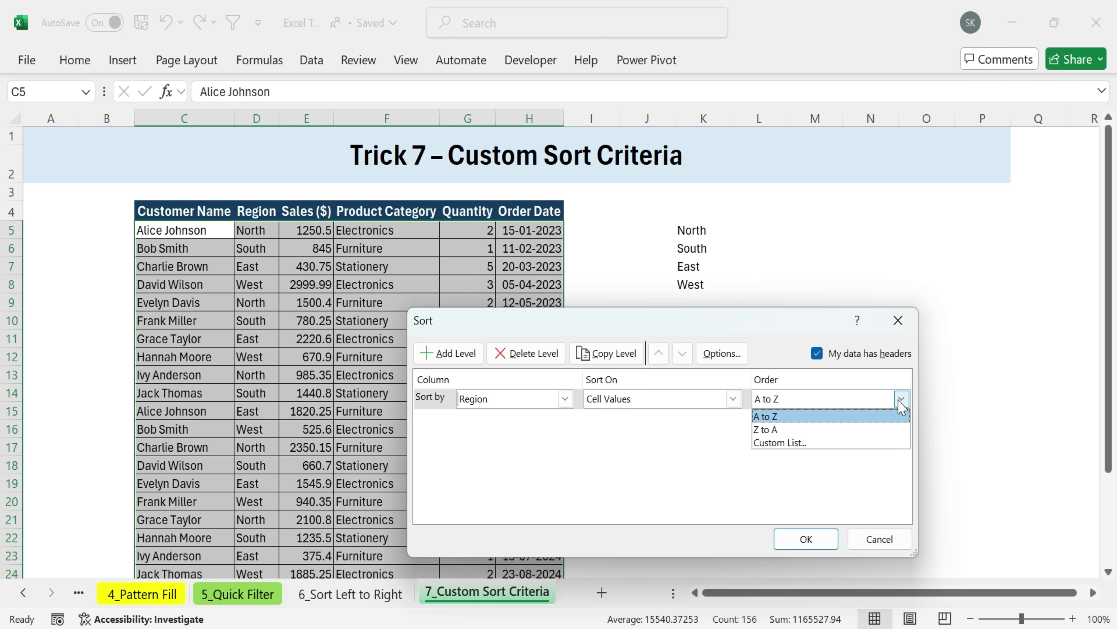
{"action": "left_click", "coordinate": [796, 443]}
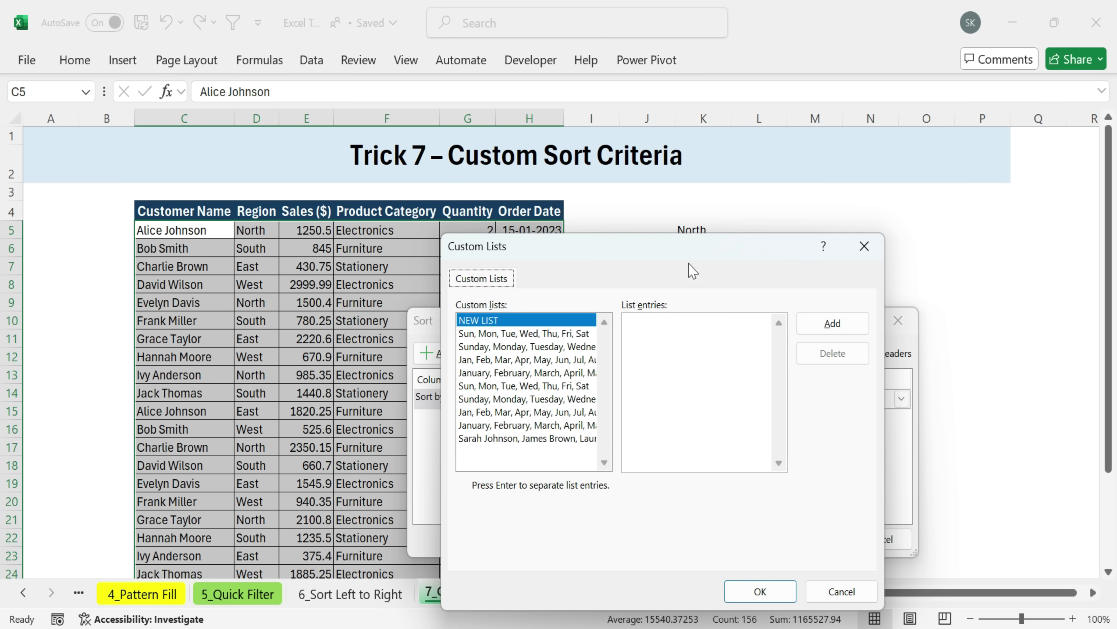
Step: Enter North, South, East, West as list entries, add the list, and confirm it
{"action": "left_click_drag", "start_coordinate": [688, 264], "coordinate": [376, 302]}
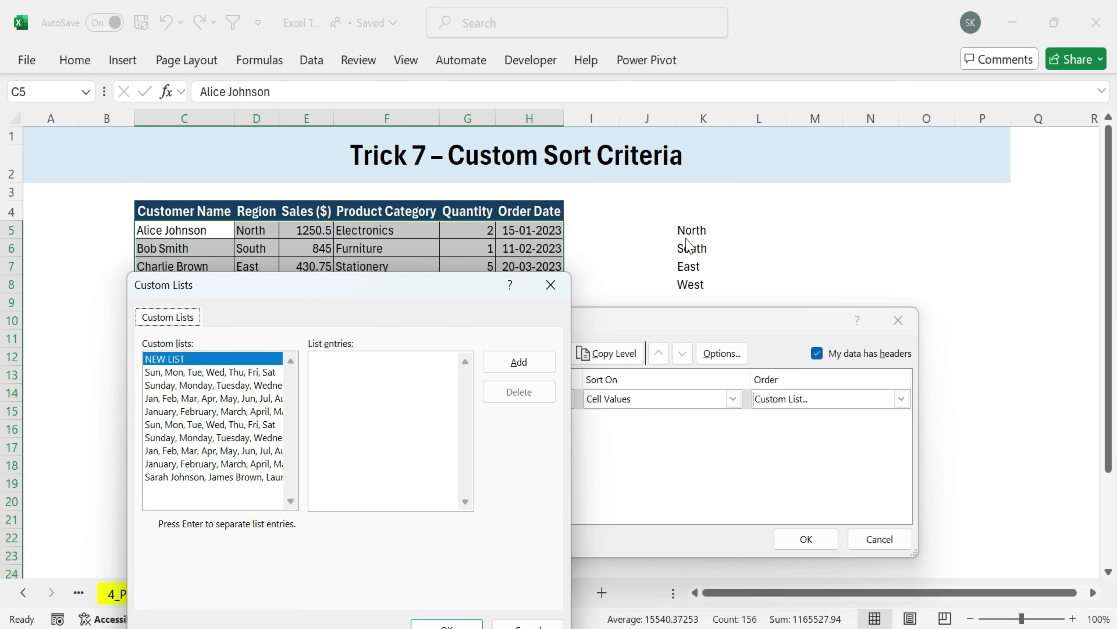
{"action": "left_click", "coordinate": [374, 366]}
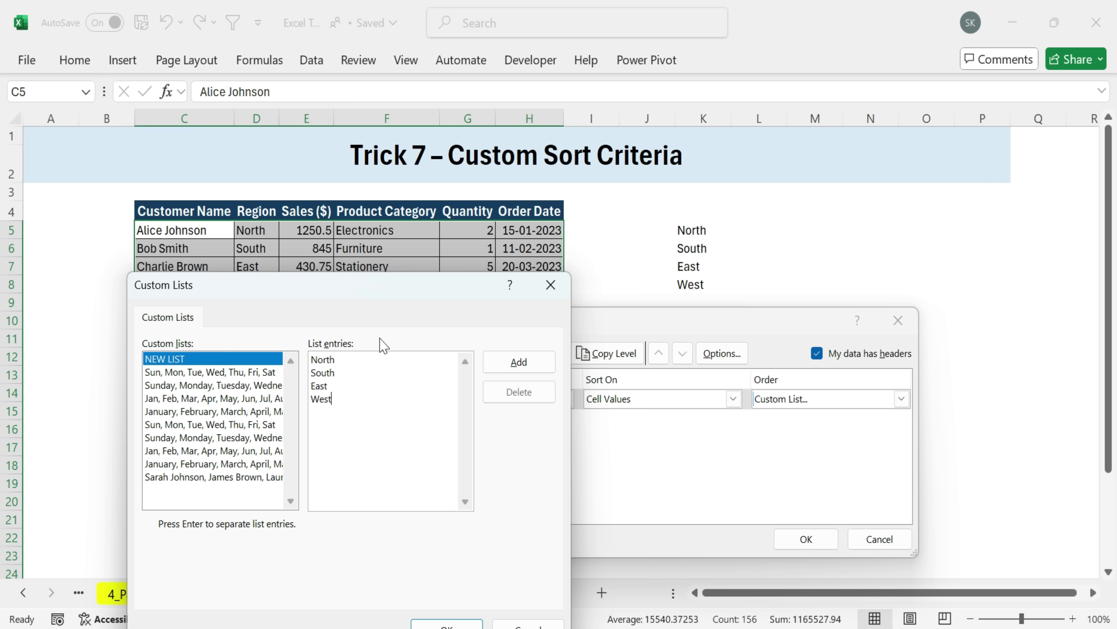
{"action": "left_click", "coordinate": [527, 362]}
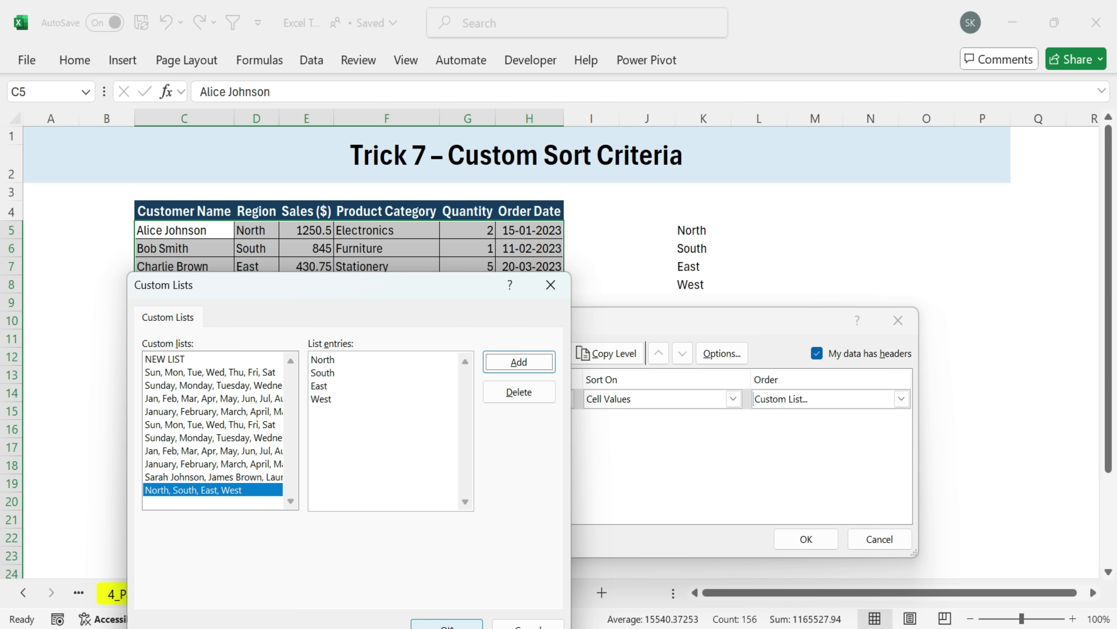
{"action": "left_click", "coordinate": [447, 624]}
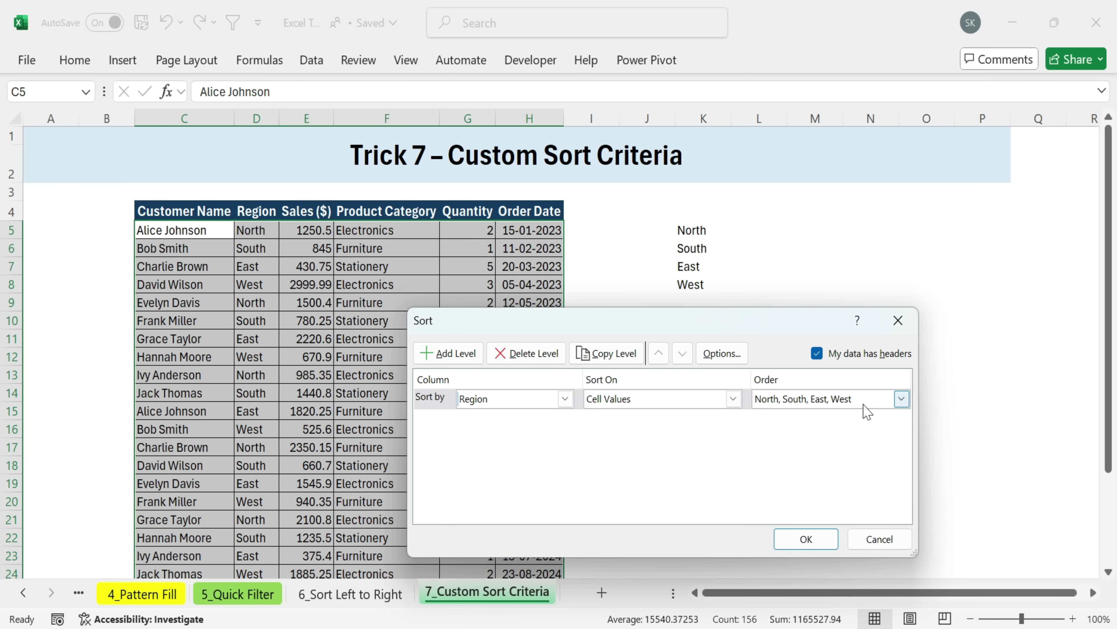
Step: Apply the Region sort using the North, South, East, West custom order
{"action": "left_click", "coordinate": [902, 398]}
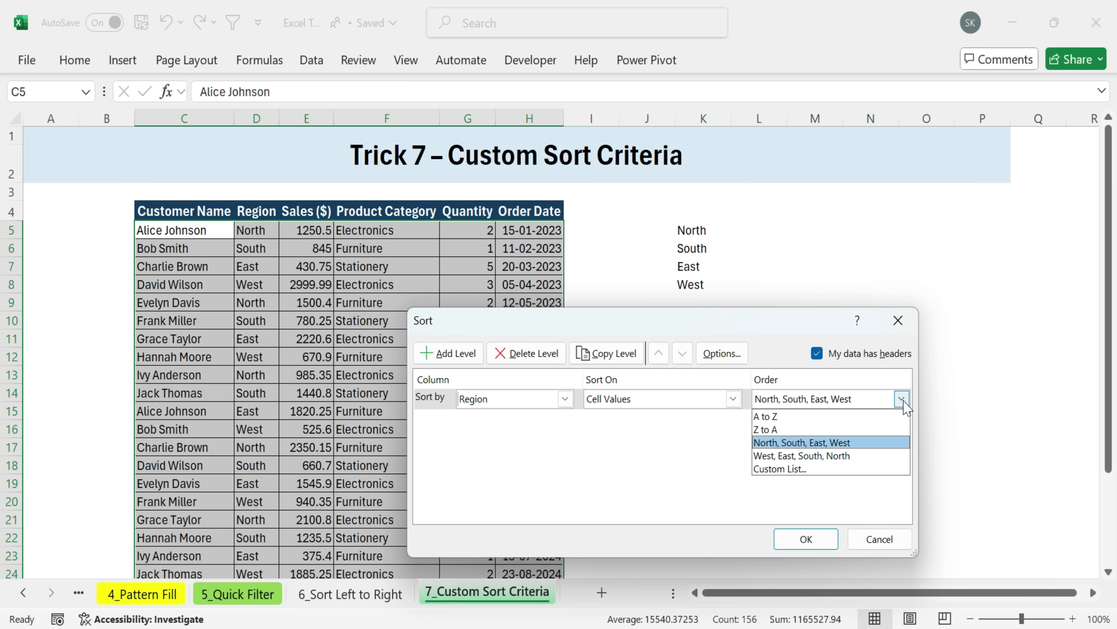
{"action": "left_click", "coordinate": [841, 455]}
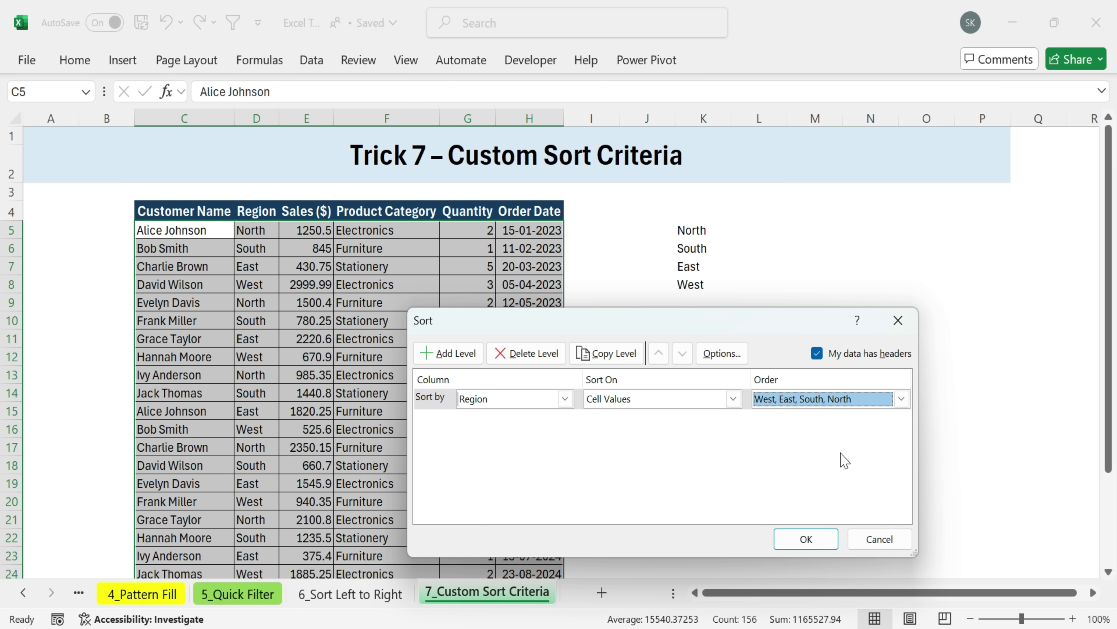
{"action": "left_click", "coordinate": [901, 399]}
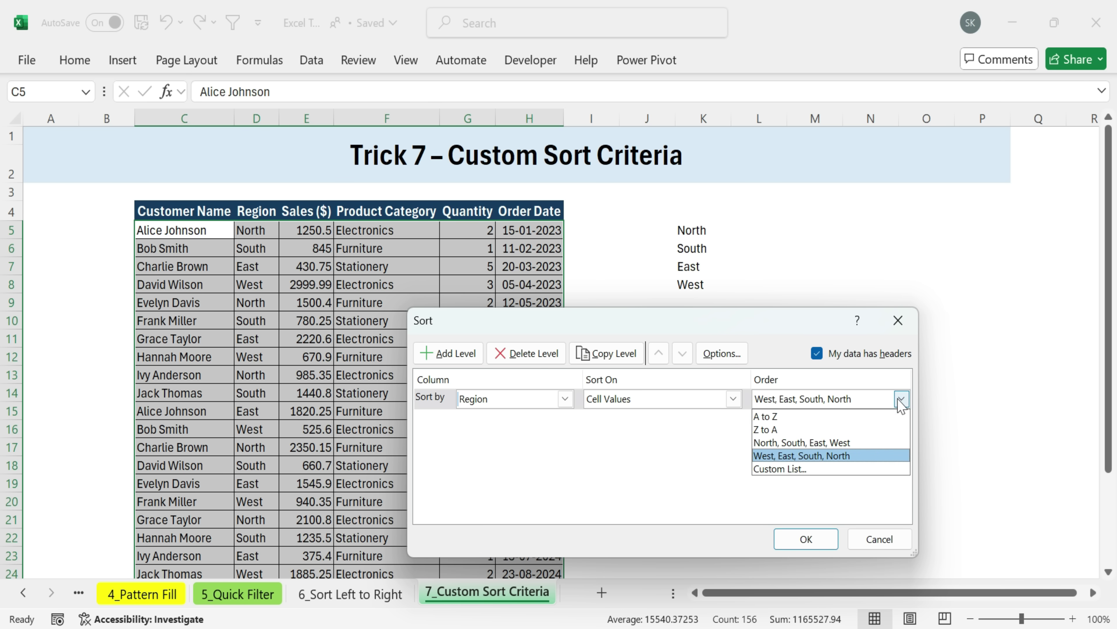
{"action": "left_click", "coordinate": [827, 443]}
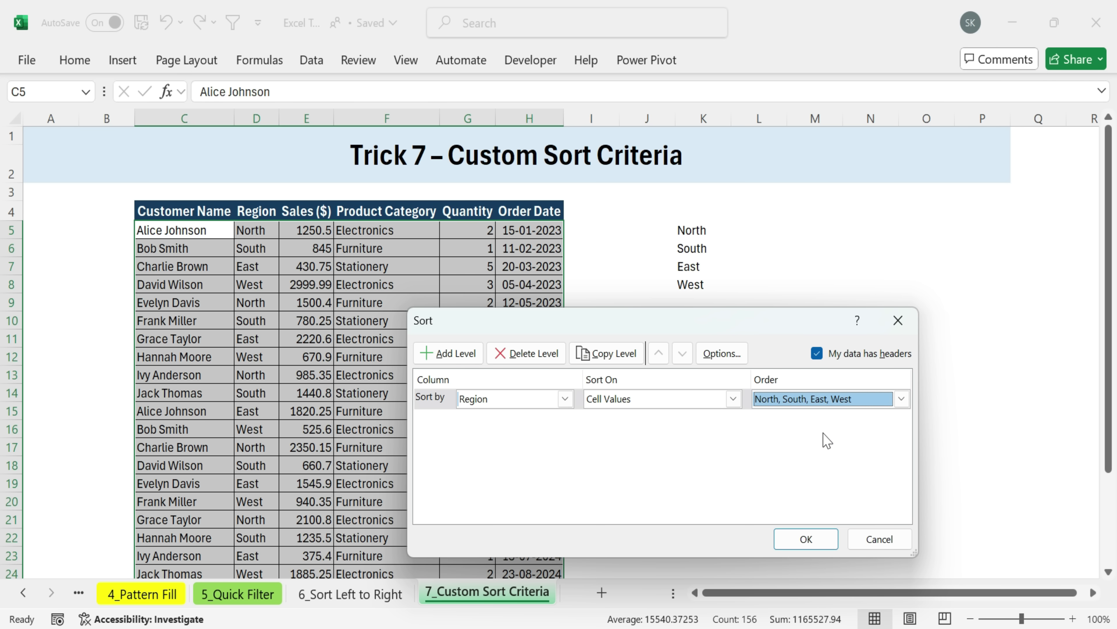
{"action": "left_click", "coordinate": [806, 539]}
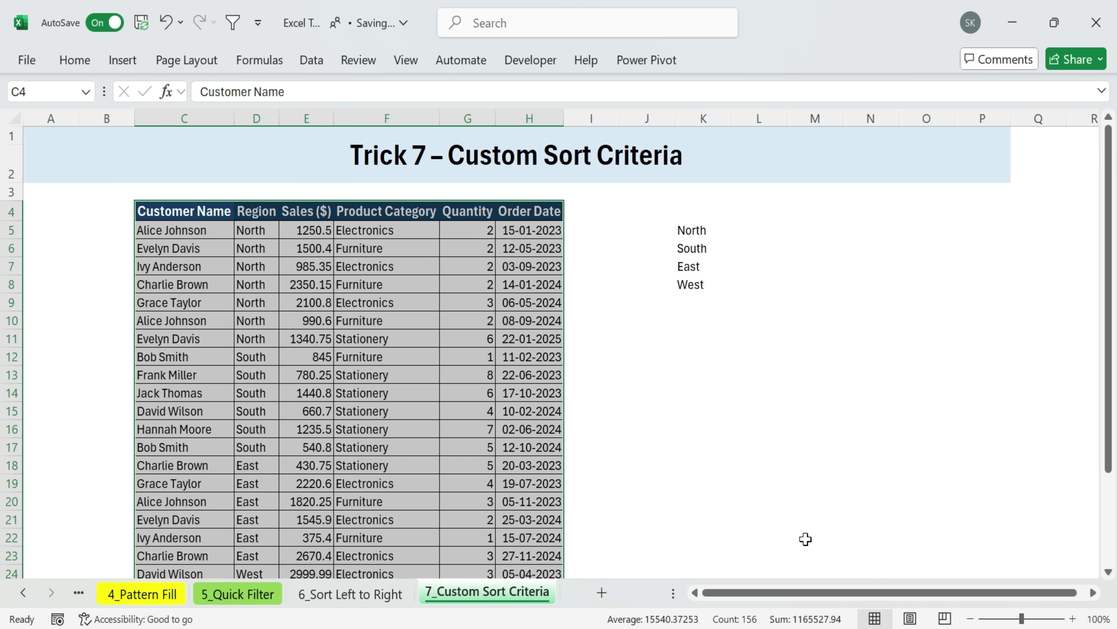
Step: Check the sorted result by selecting the North and East region groups
{"action": "left_click", "coordinate": [308, 267]}
{"action": "left_click_drag", "start_coordinate": [251, 230], "coordinate": [253, 446]}
{"action": "scroll", "coordinate": [257, 394], "scroll_direction": "down", "scroll_amount": 2}
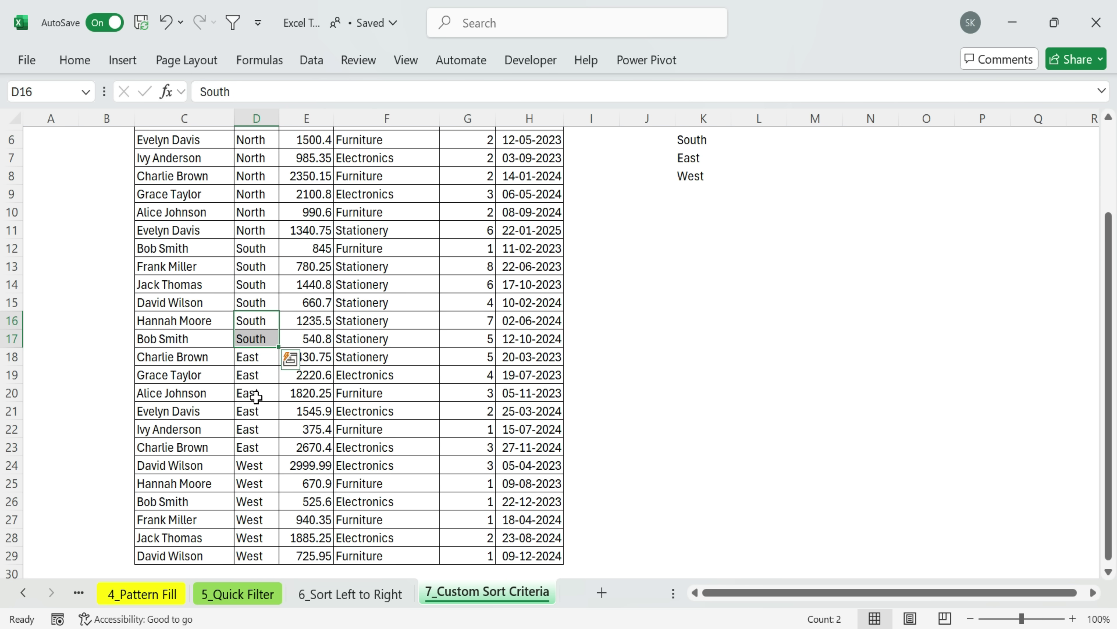
{"action": "left_click", "coordinate": [261, 365]}
{"action": "left_click_drag", "start_coordinate": [261, 367], "coordinate": [257, 554]}
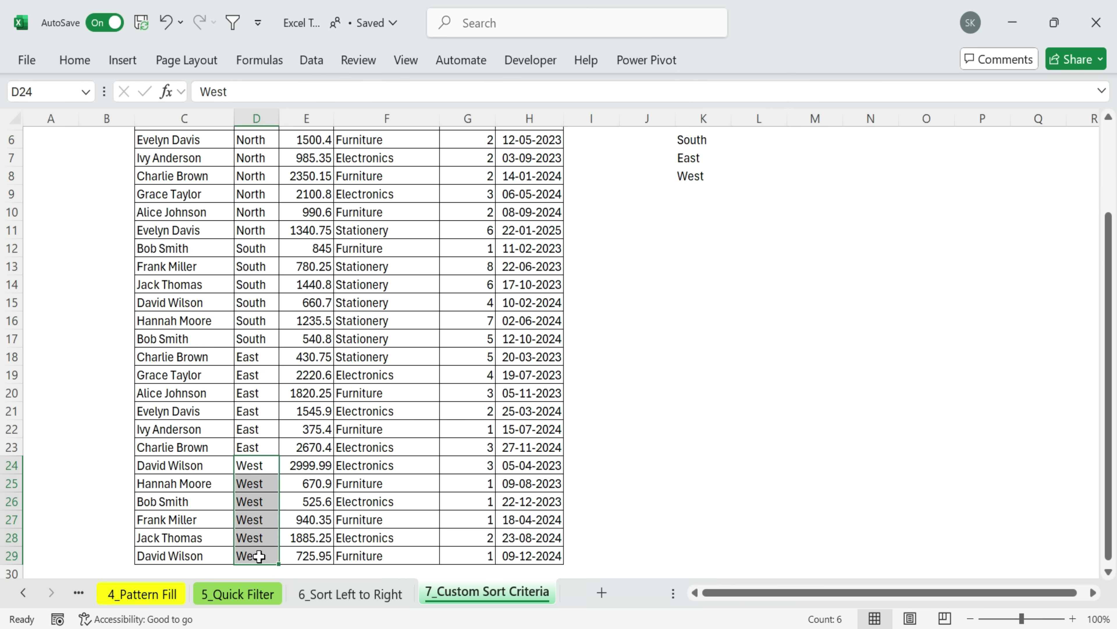
{"action": "scroll", "coordinate": [390, 289], "scroll_direction": "up", "scroll_amount": 1}
{"action": "scroll", "coordinate": [390, 289], "scroll_direction": "up", "scroll_amount": 1}
{"action": "left_click_drag", "start_coordinate": [155, 195], "coordinate": [569, 519]}
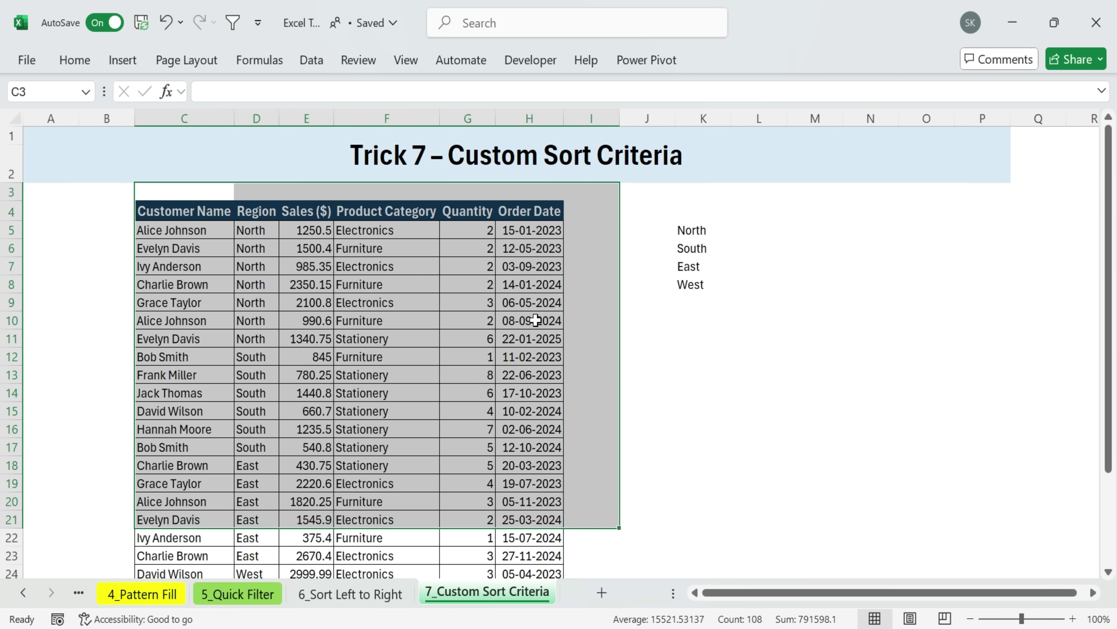
{"action": "left_click", "coordinate": [687, 331]}
Step: Open Edit Custom Lists from Excel Options' Advanced settings
{"action": "left_click", "coordinate": [26, 61]}
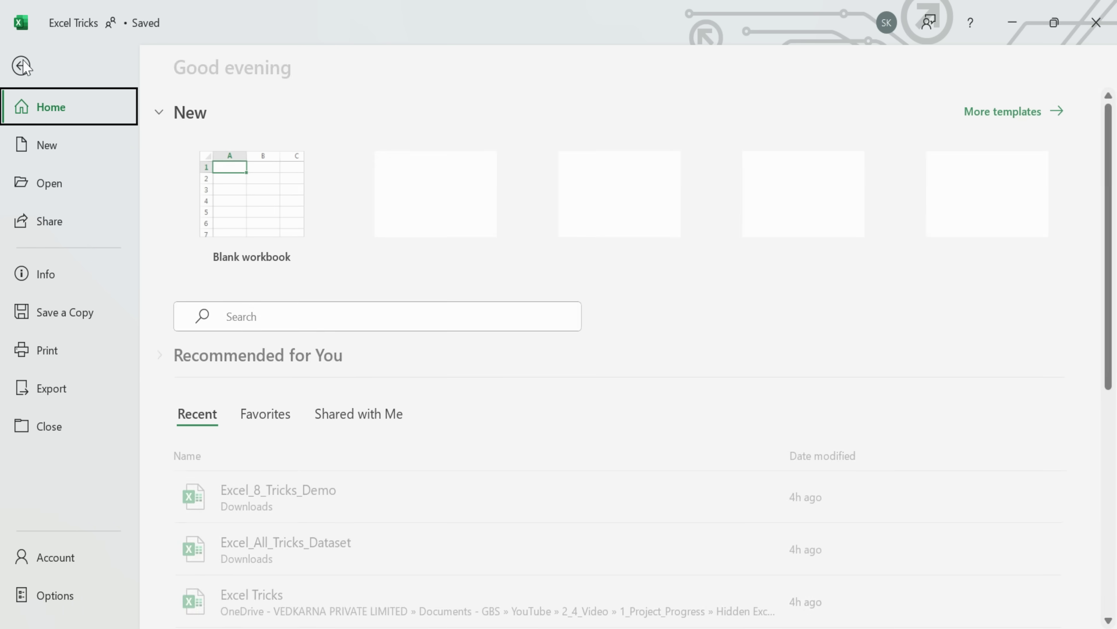
{"action": "left_click", "coordinate": [62, 596]}
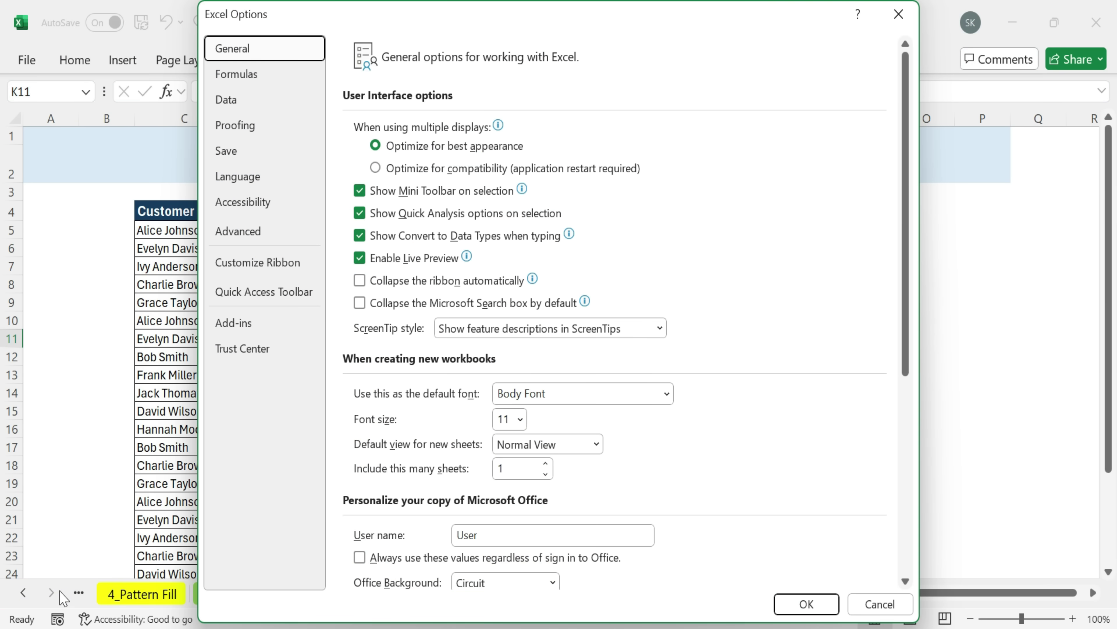
{"action": "left_click", "coordinate": [264, 244]}
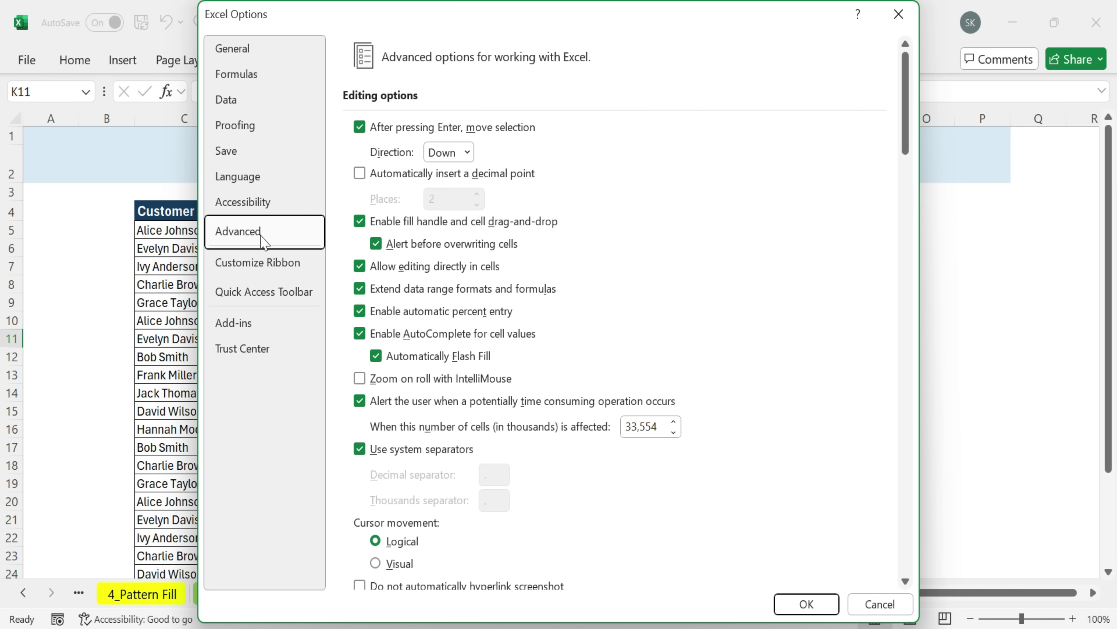
{"action": "scroll", "coordinate": [656, 365], "scroll_direction": "down", "scroll_amount": 20}
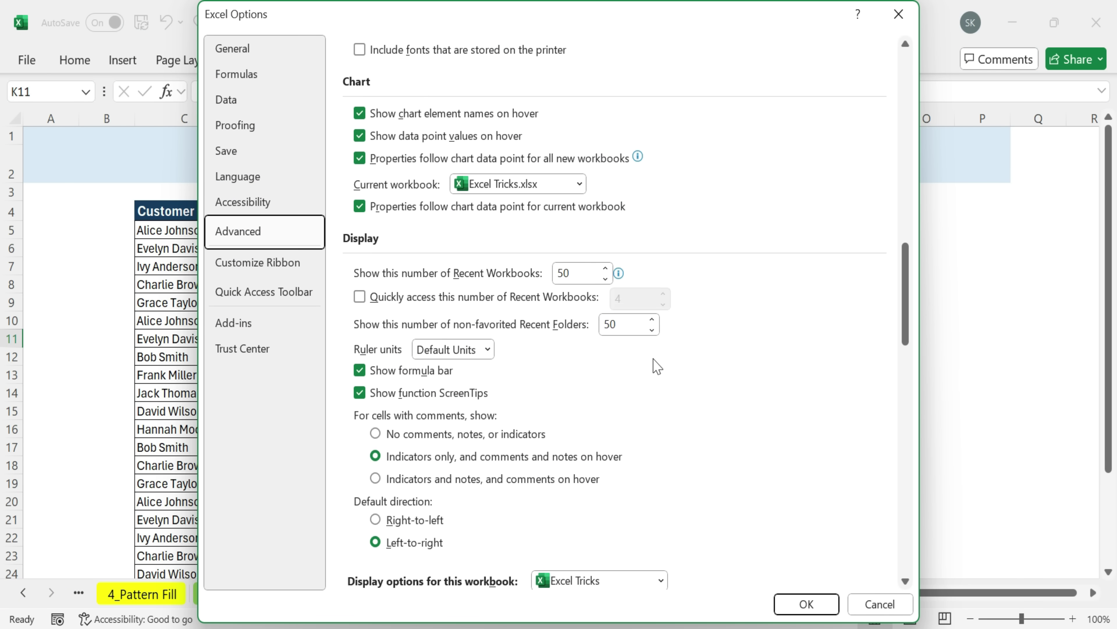
{"action": "scroll", "coordinate": [657, 365], "scroll_direction": "down", "scroll_amount": 15}
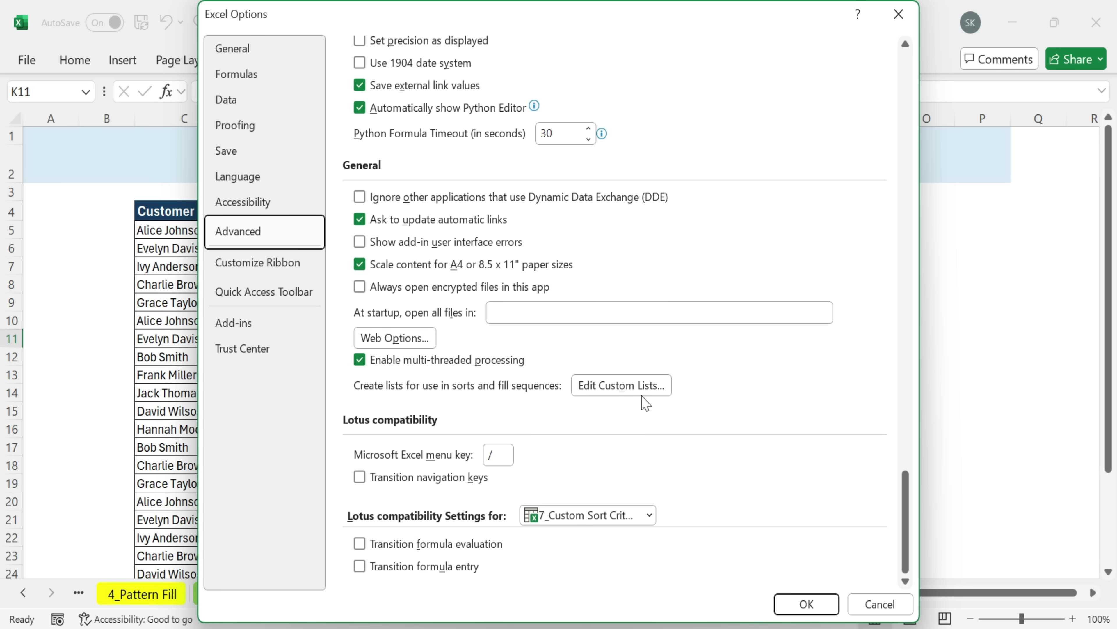
{"action": "left_click", "coordinate": [624, 387]}
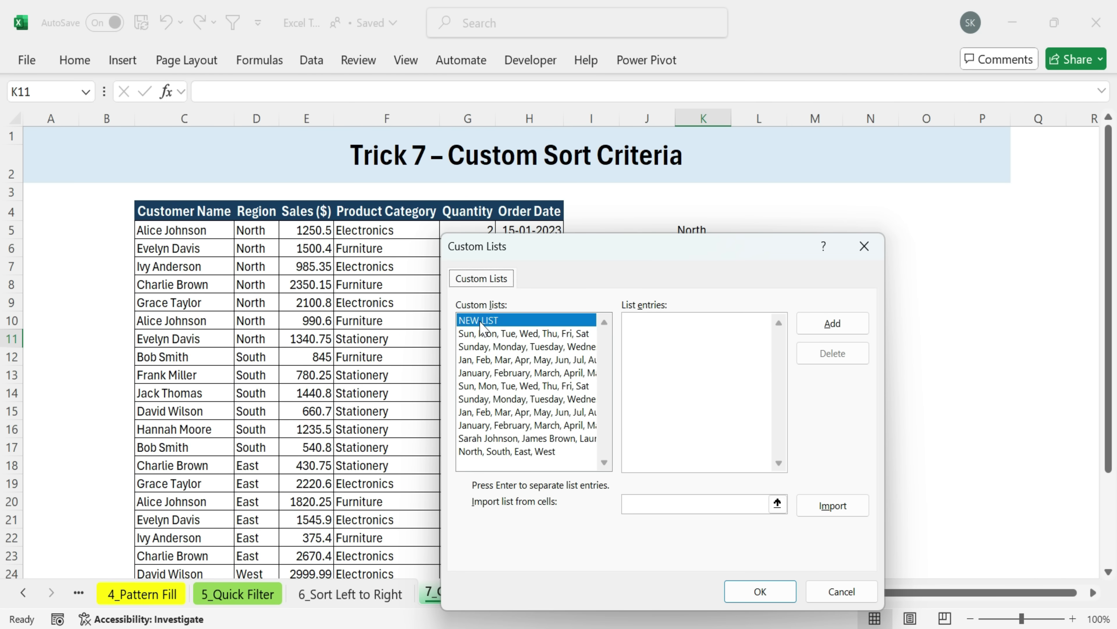
Step: Set $K$5:$K$8 as the Import list from cells range
{"action": "left_click_drag", "start_coordinate": [664, 251], "coordinate": [300, 256]}
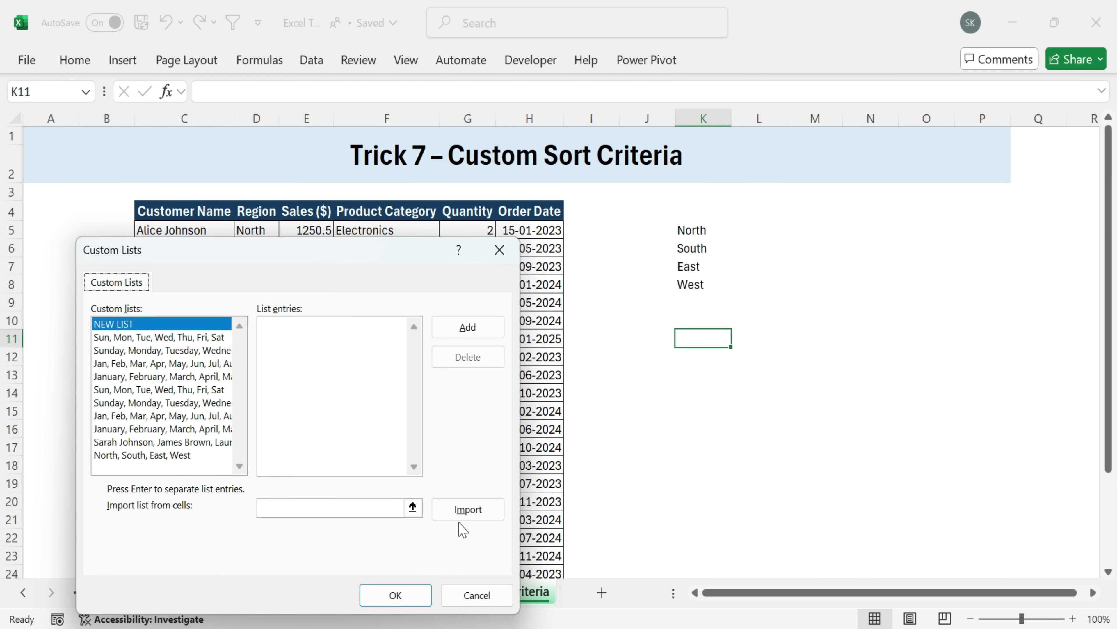
{"action": "left_click", "coordinate": [412, 507]}
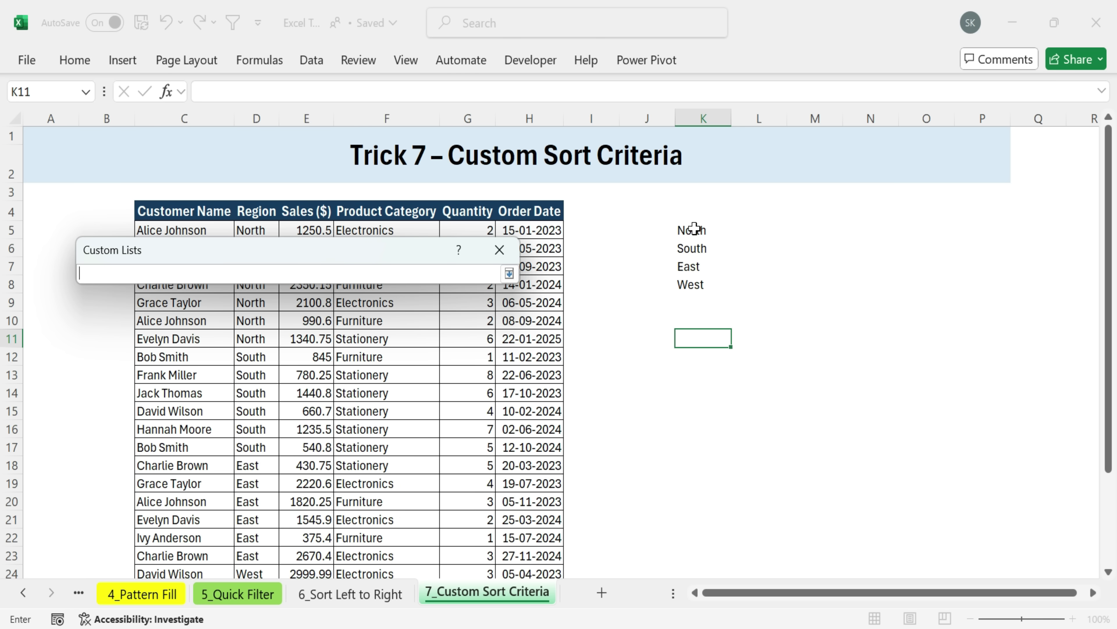
{"action": "left_click_drag", "start_coordinate": [695, 228], "coordinate": [689, 287]}
{"action": "left_click", "coordinate": [509, 273]}
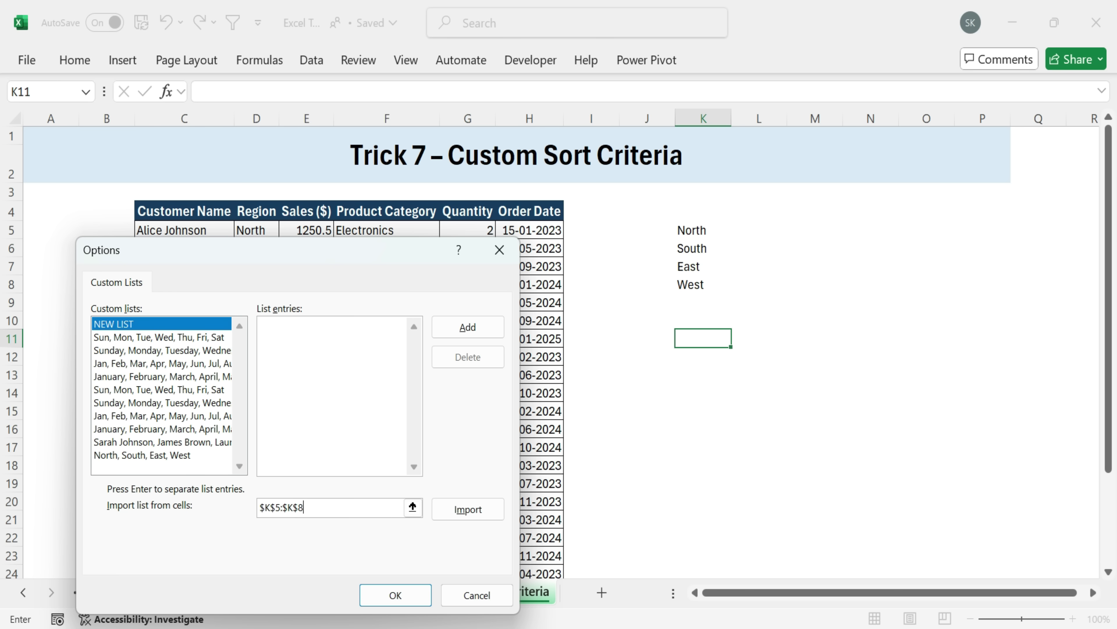
Step: Cancel Custom Lists and close Excel Options, returning to the sorted table at D5
{"action": "left_click", "coordinate": [476, 595]}
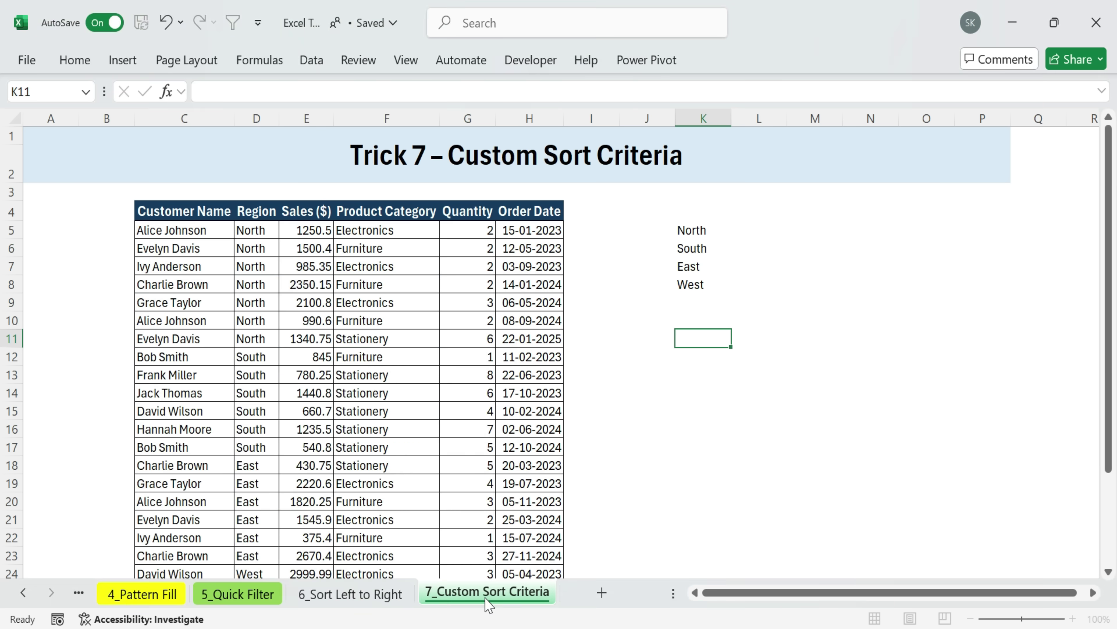
{"action": "left_click", "coordinate": [902, 13]}
{"action": "left_click_drag", "start_coordinate": [93, 160], "coordinate": [781, 406]}
{"action": "left_click", "coordinate": [781, 409]}
{"action": "left_click", "coordinate": [257, 234]}
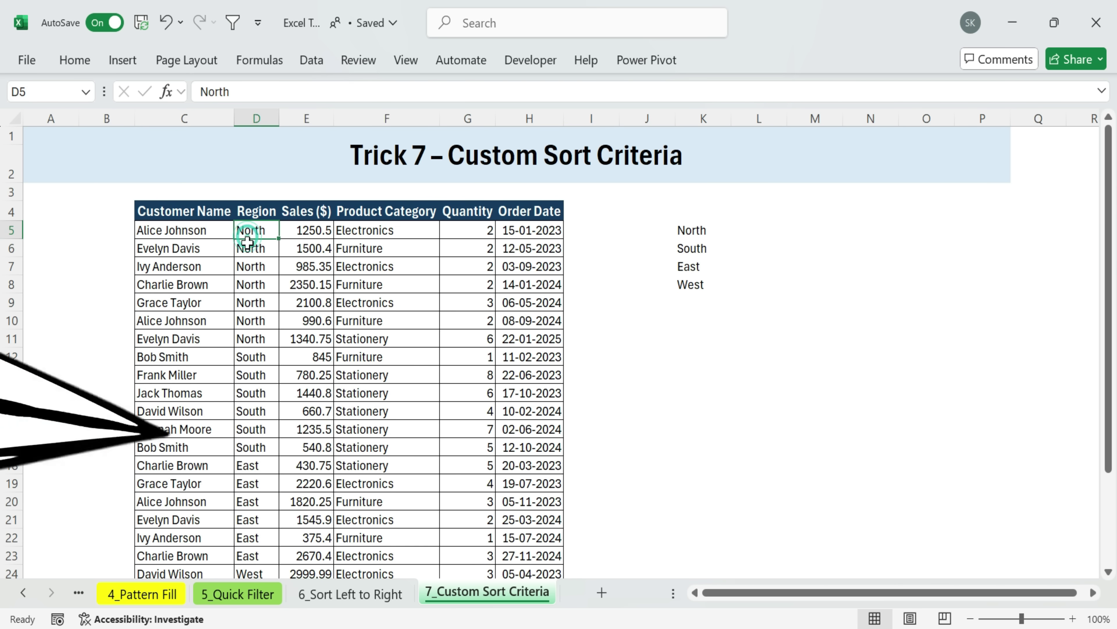